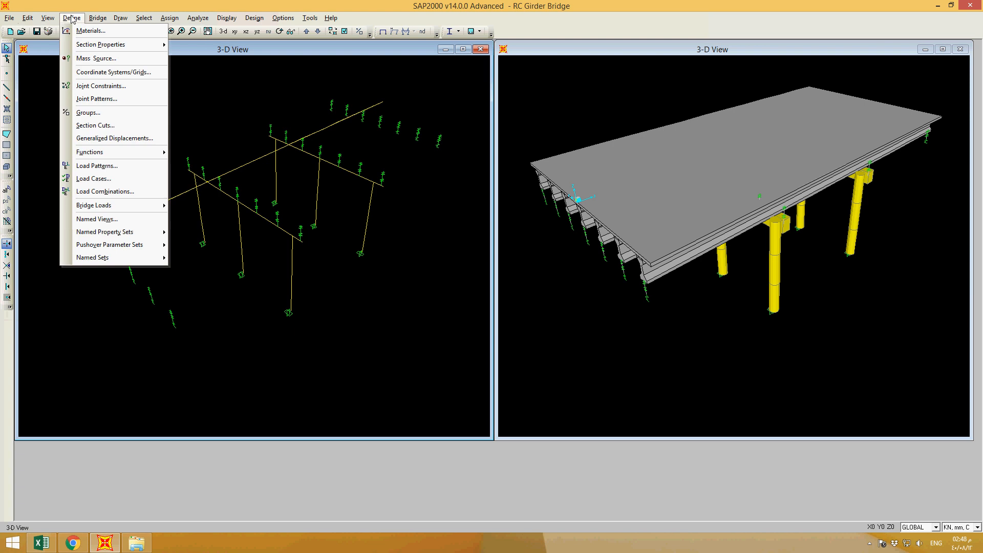
Open the multi-step bridge live load settings of the Truck load pattern and switch its units to KN, m, C.
mouse_move(100, 206)
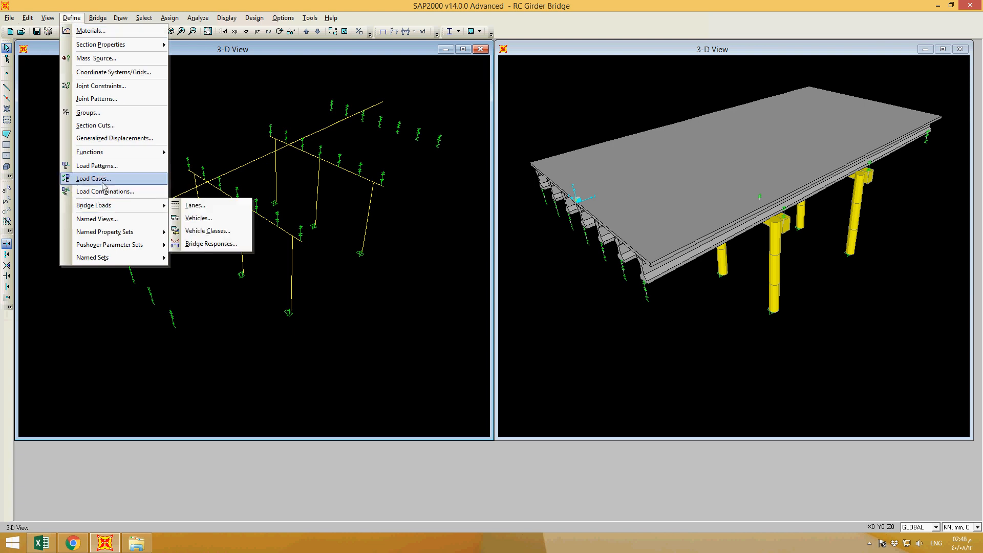
click(142, 171)
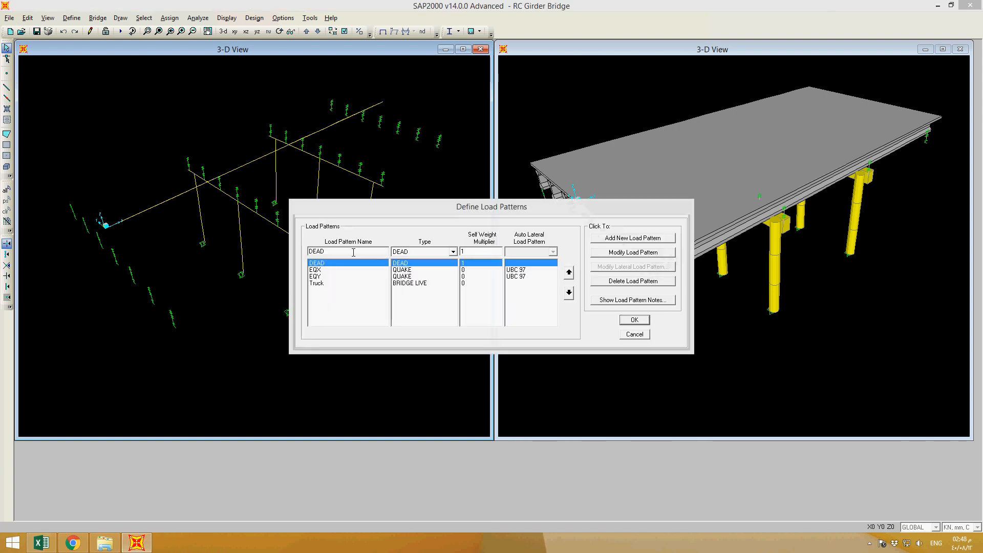
click(318, 284)
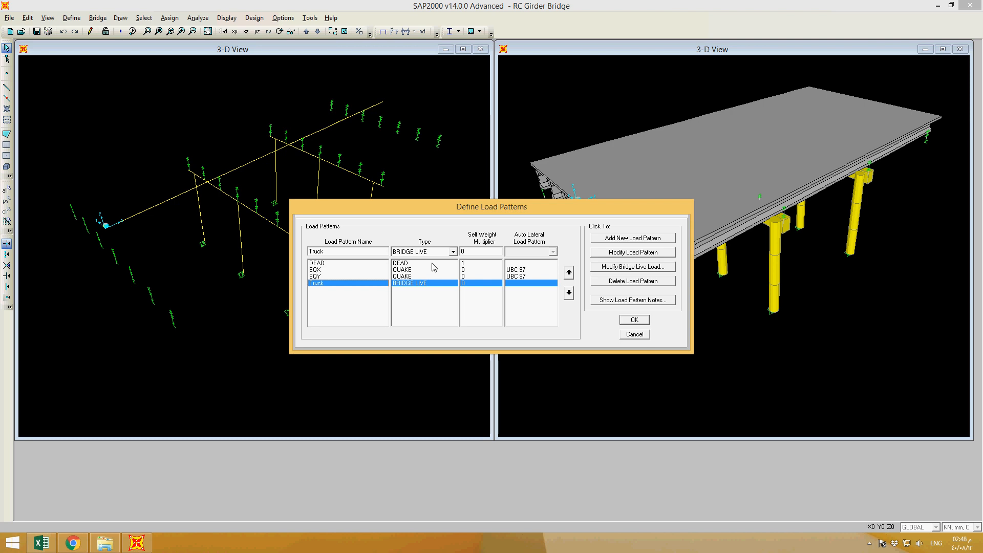
click(634, 268)
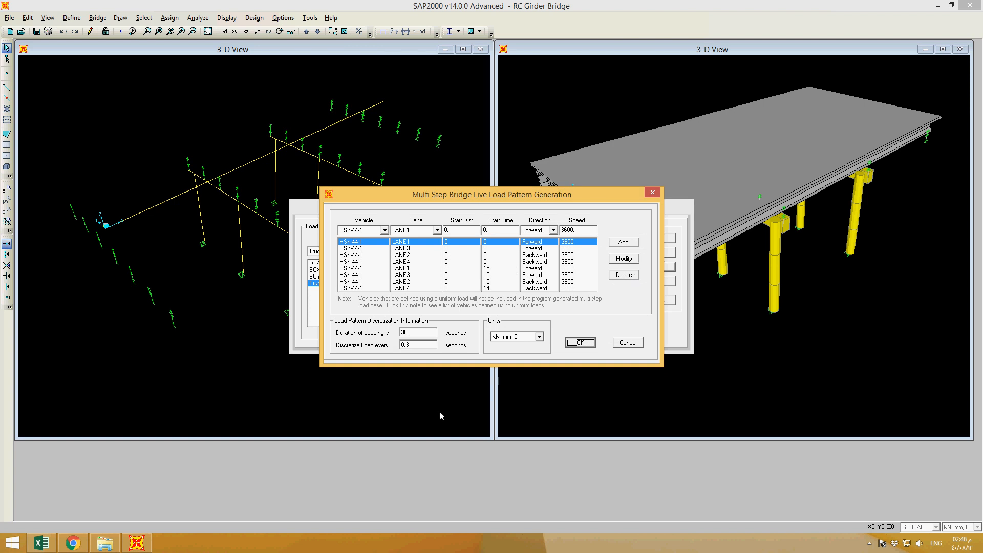
click(521, 338)
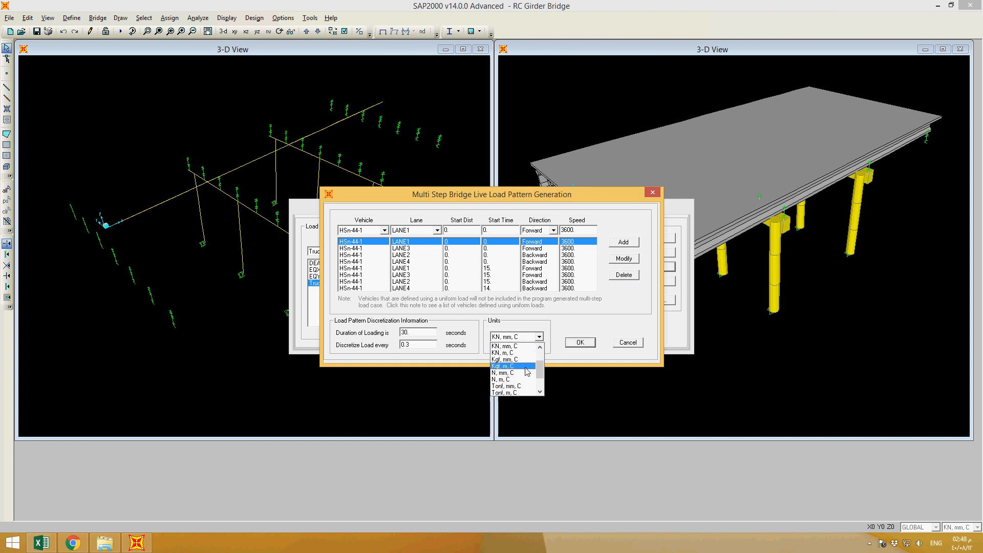
drag(539, 372, 543, 367)
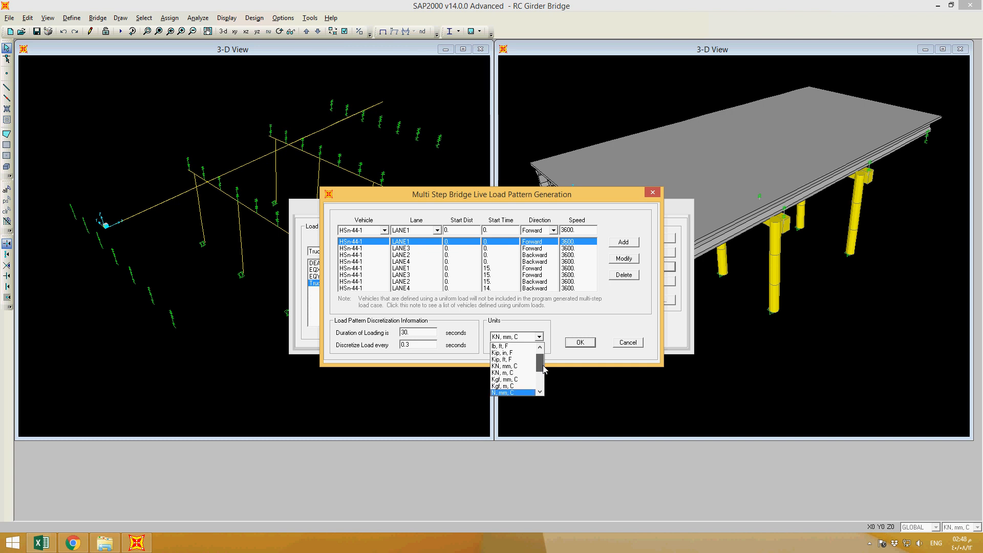
click(504, 379)
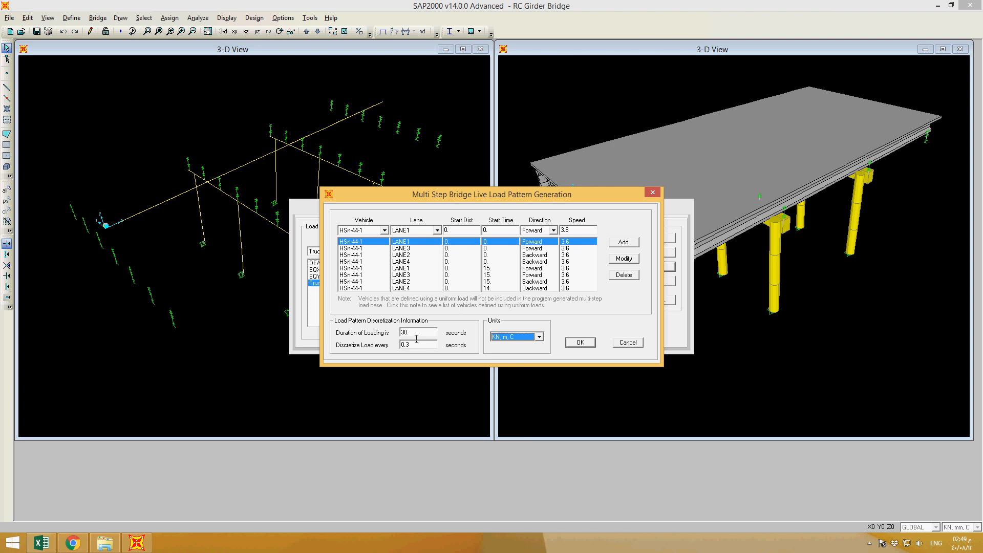
Delete the four HSn-44-1 vehicle entries with 14 and 15 second start times from the Truck load pattern.
click(488, 268)
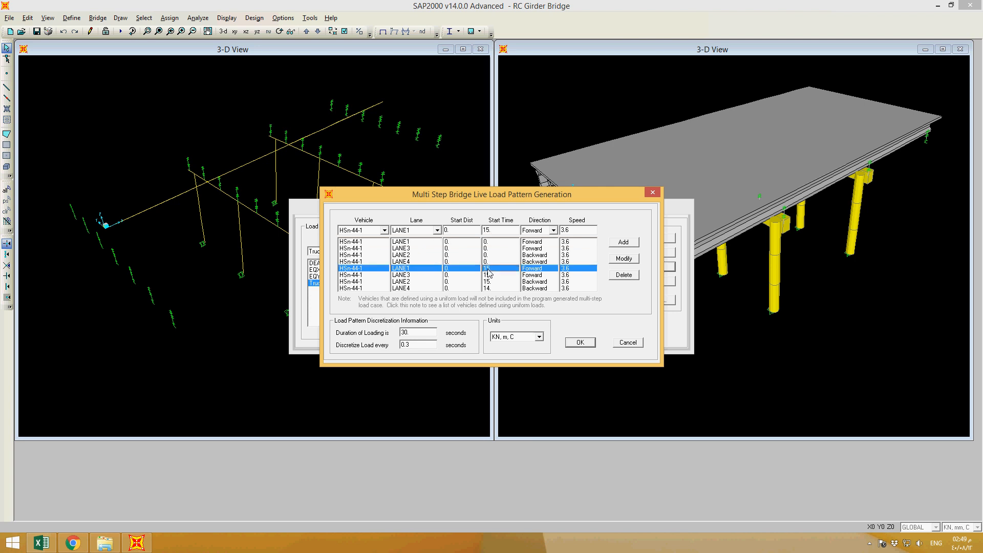
click(620, 276)
click(620, 277)
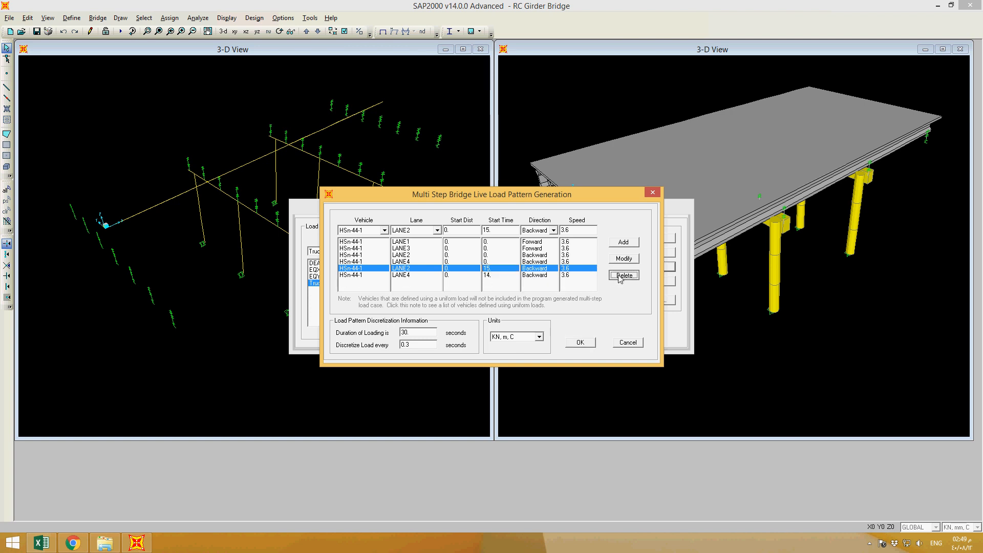
click(621, 277)
click(620, 277)
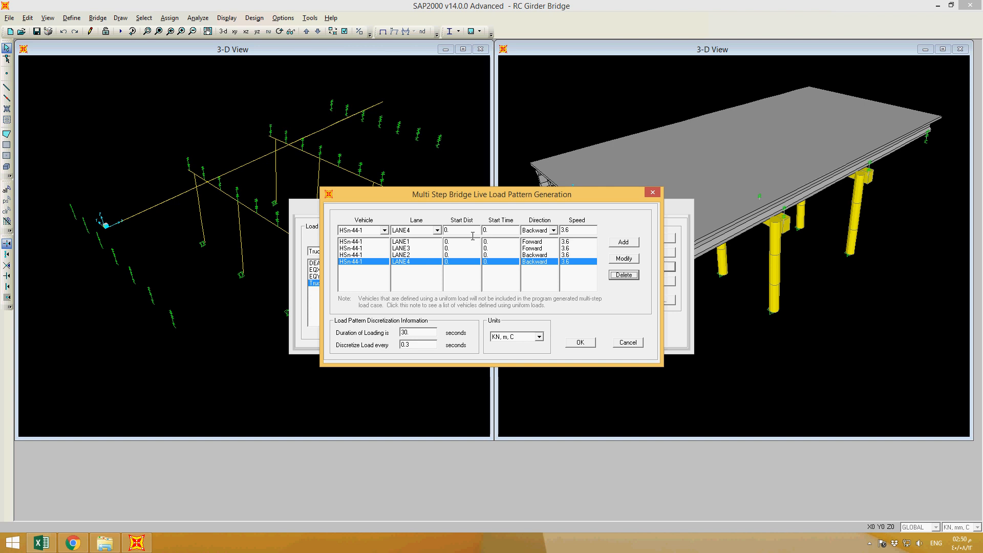
Add another forward HSn-44-1 entry on LANE1 with a start time of 10 seconds.
click(409, 248)
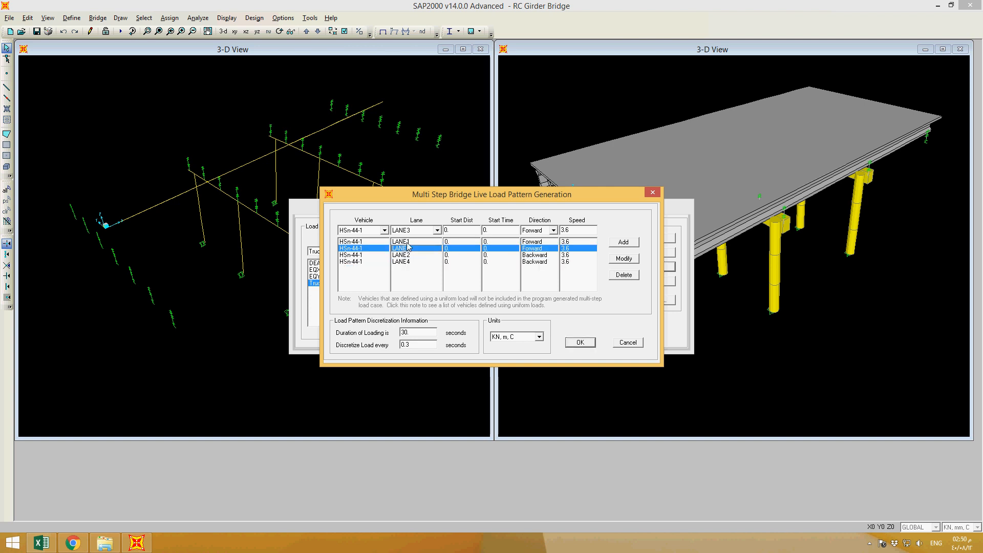
click(409, 242)
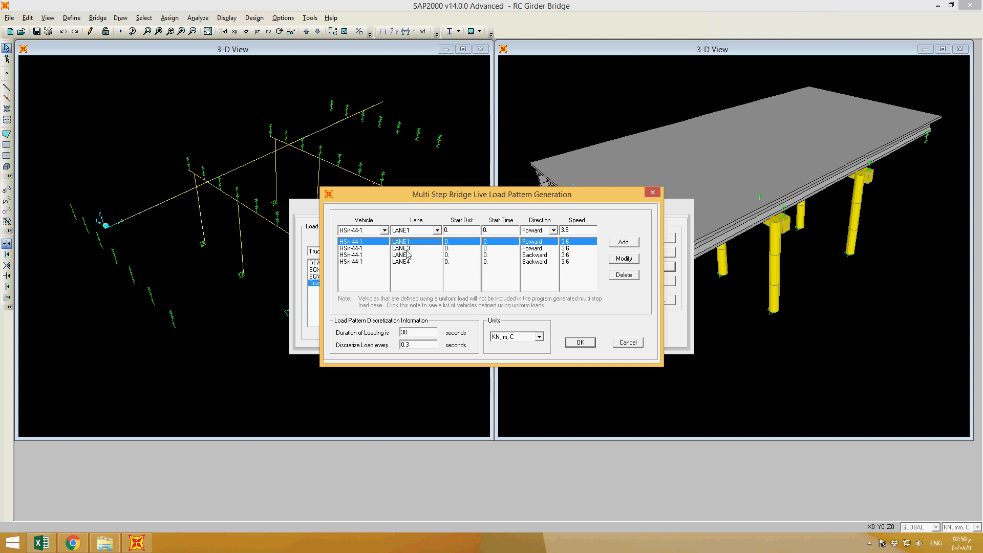
drag(508, 231, 458, 234)
text(1)
click(619, 243)
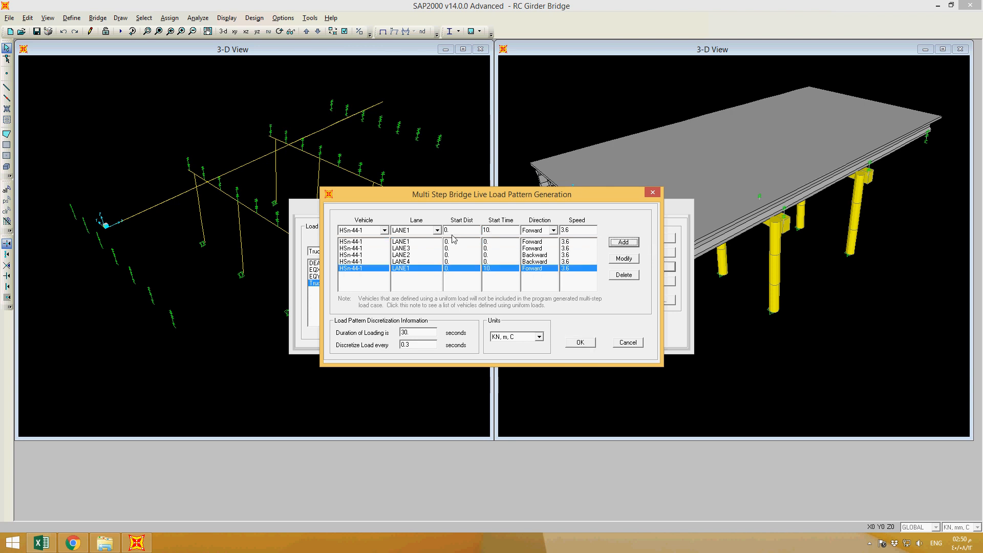
Add another forward HSn-44-1 entry on LANE3 with a start time of 10 seconds.
click(397, 248)
double_click(508, 236)
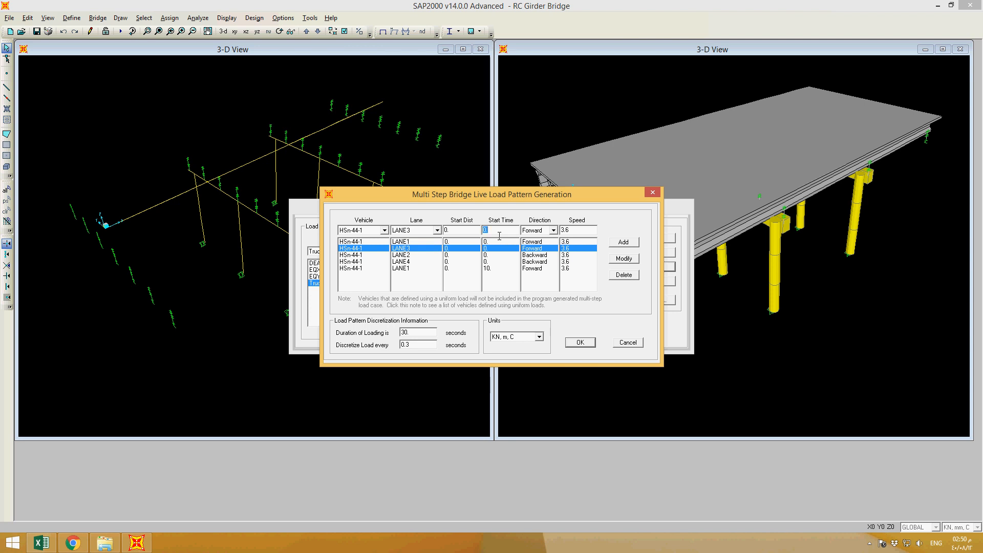
text(1)
click(627, 244)
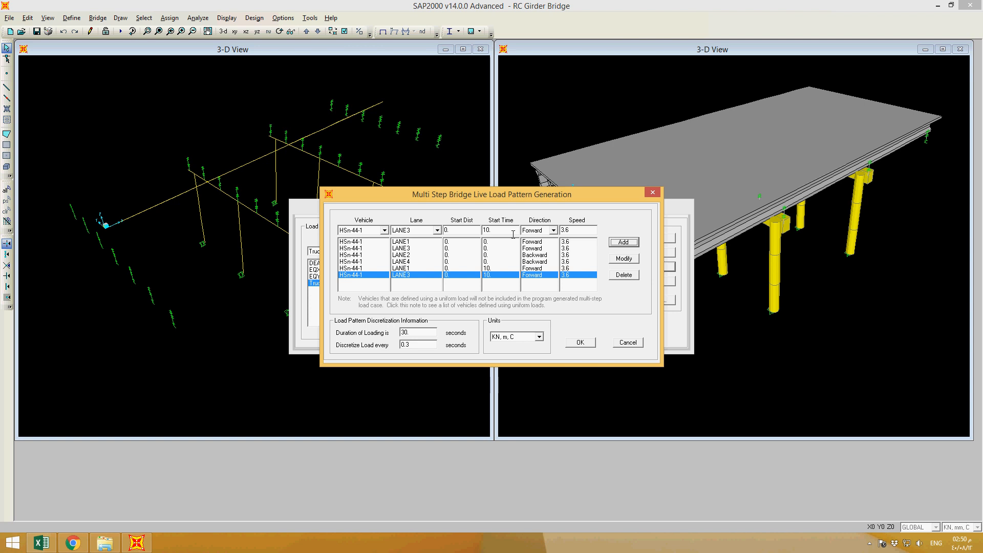
click(408, 258)
double_click(493, 231)
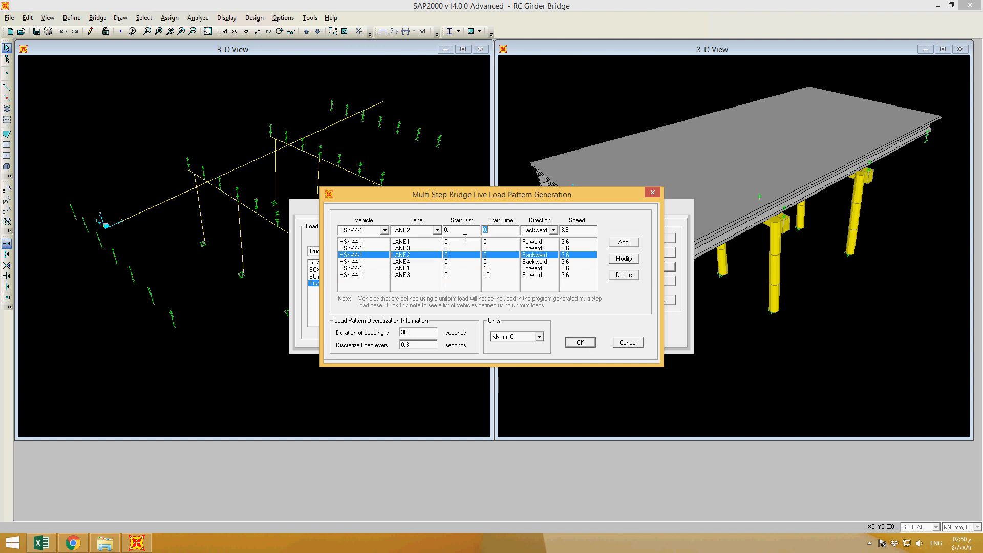
text(10)
Add another backward HSn-44-1 entry on LANE4 and set the added entry's start time to 10 seconds.
click(486, 263)
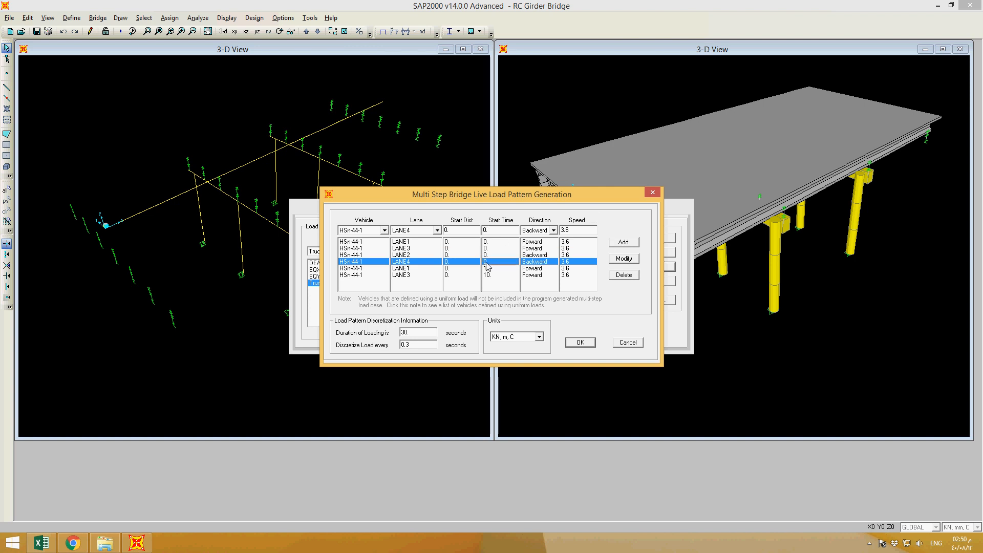
click(624, 243)
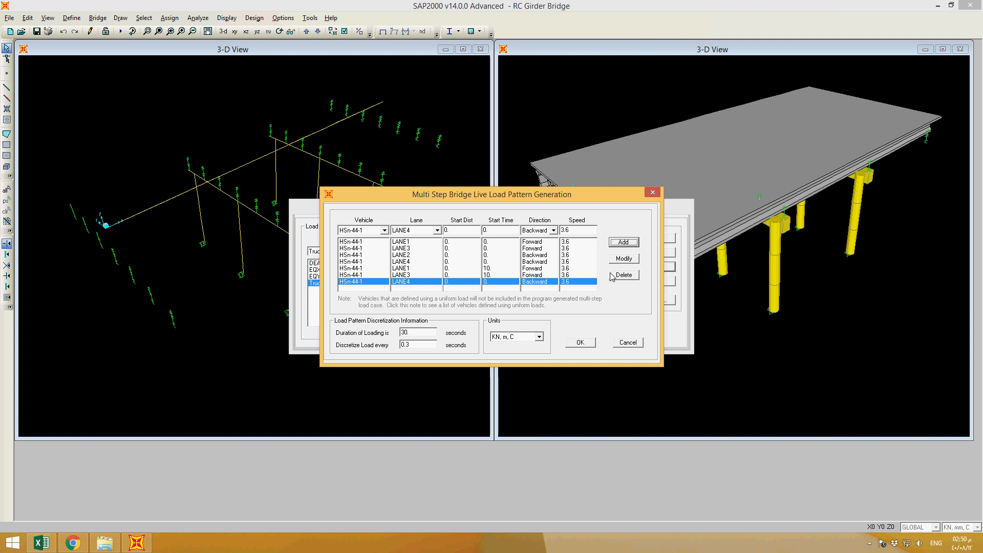
click(407, 243)
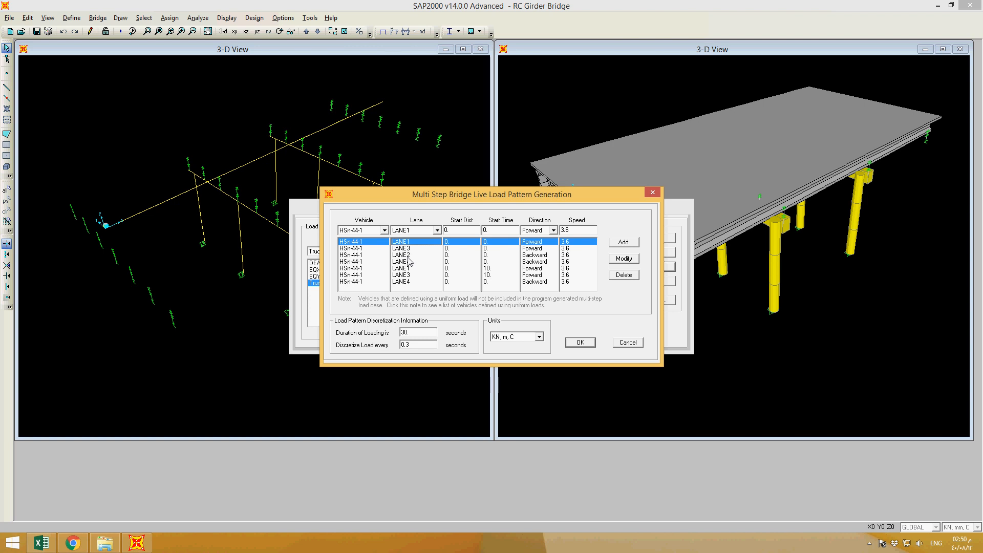
click(409, 270)
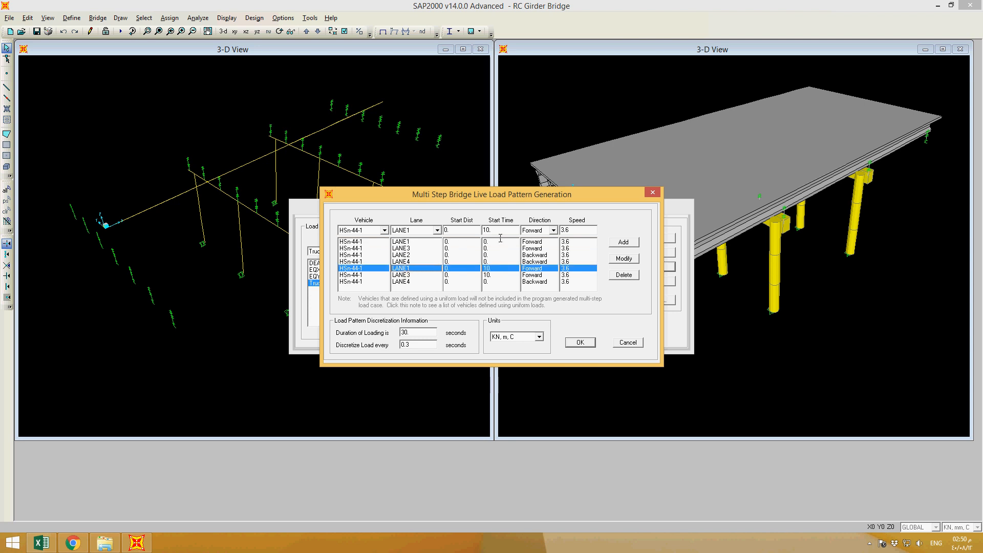
click(492, 276)
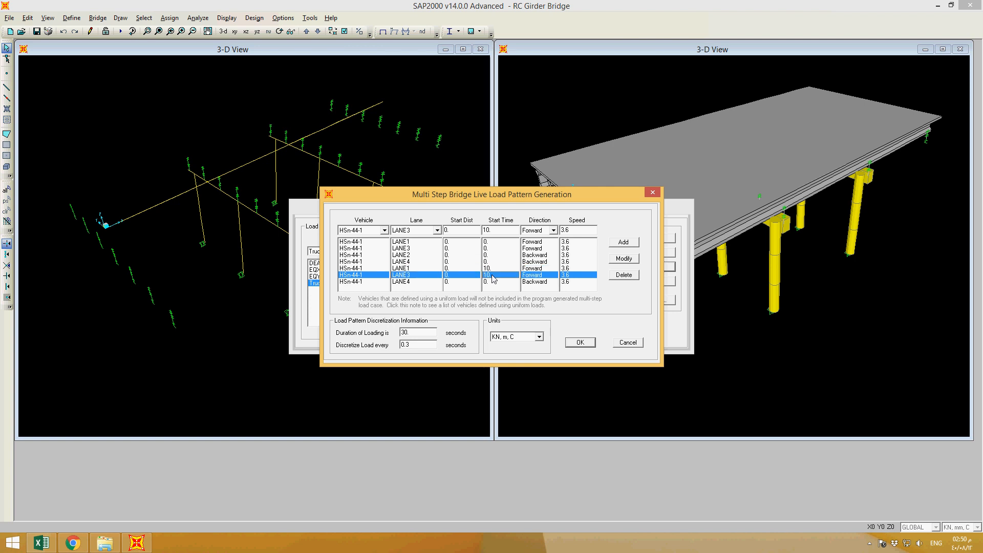
click(489, 282)
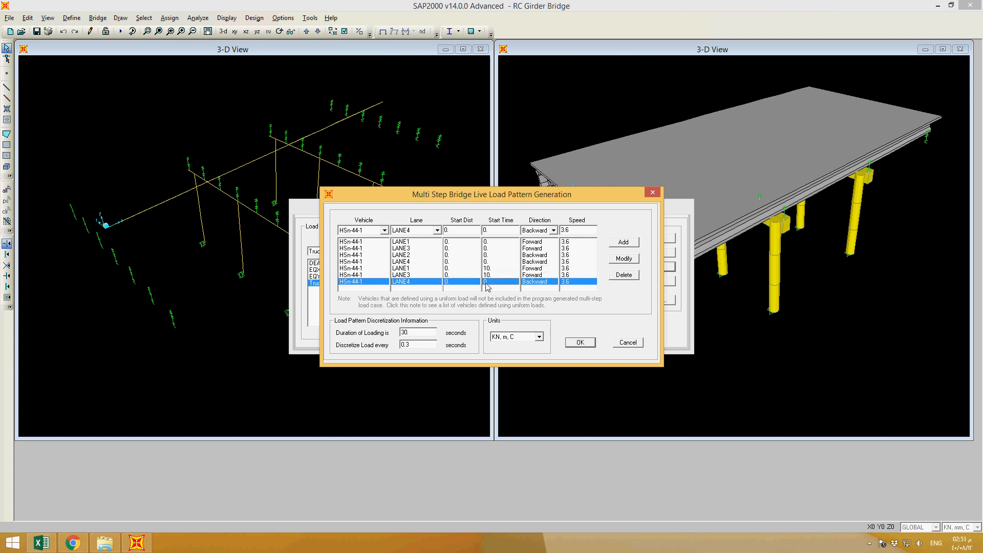
double_click(497, 233)
text(010)
click(624, 258)
Add another backward HSn-44-1 entry on LANE2 starting at 10 seconds and accept the bridge live load pattern.
click(409, 255)
double_click(504, 233)
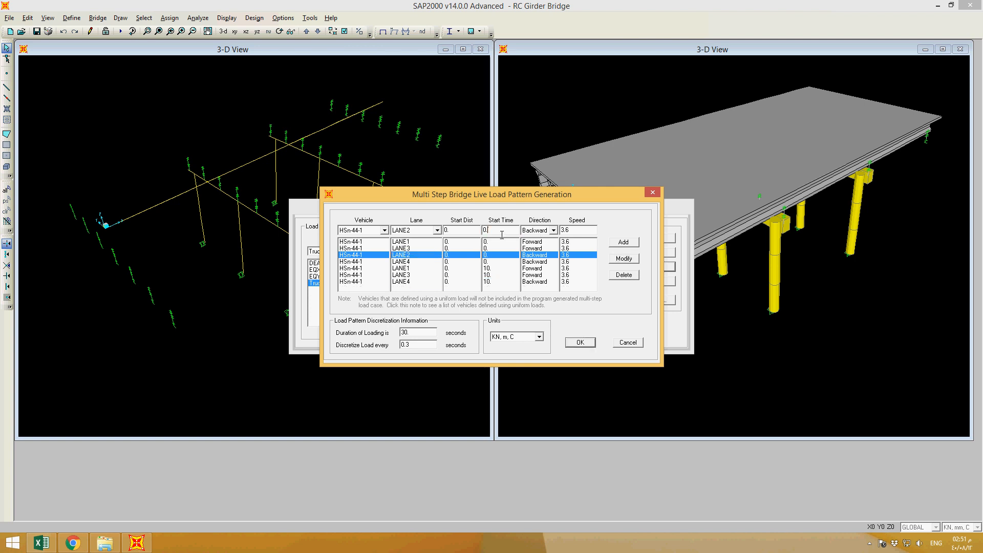
text(10)
key(BackSpace)
key(BackSpace)
click(615, 244)
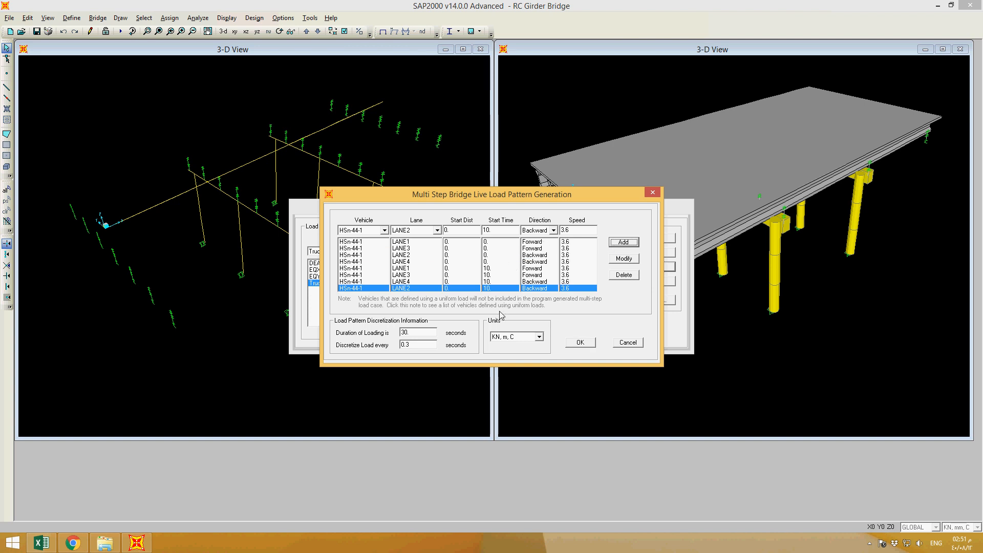
click(580, 343)
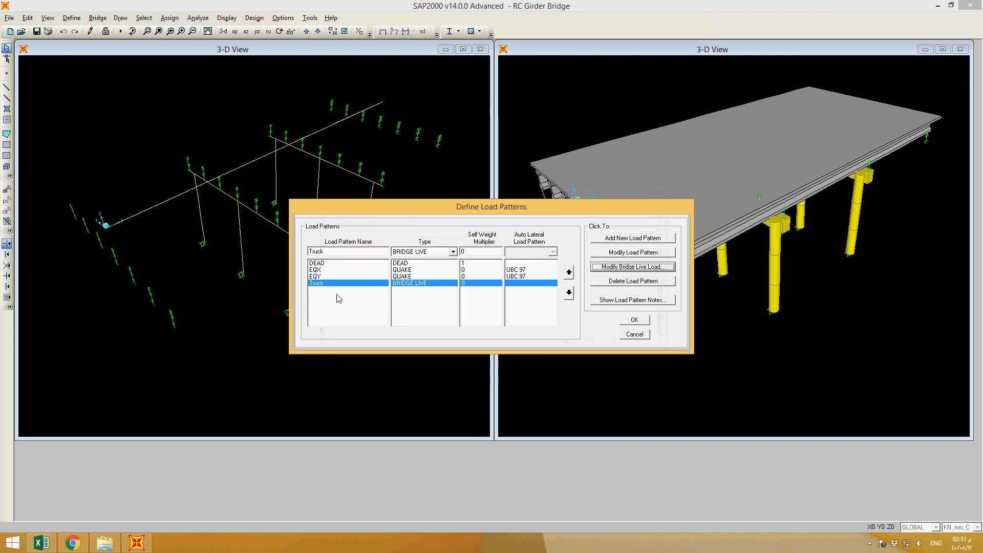
Add a new load pattern named AW with the type DEAD.
double_click(367, 254)
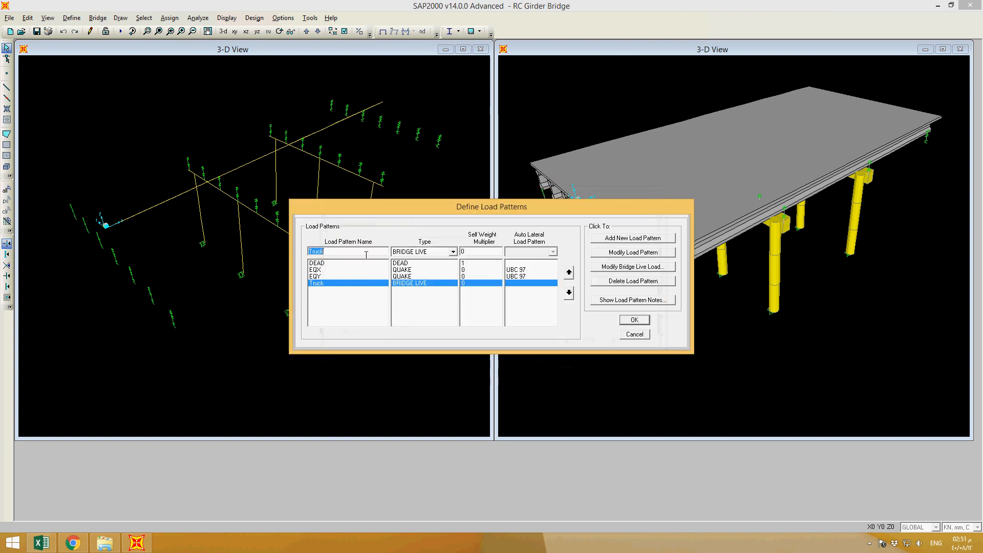
text(A)
text(sphalt Load)
key(BackSpace)
key(BackSpace)
key(BackSpace)
key(BackSpace)
key(BackSpace)
key(BackSpace)
key(BackSpace)
text(W)
click(453, 252)
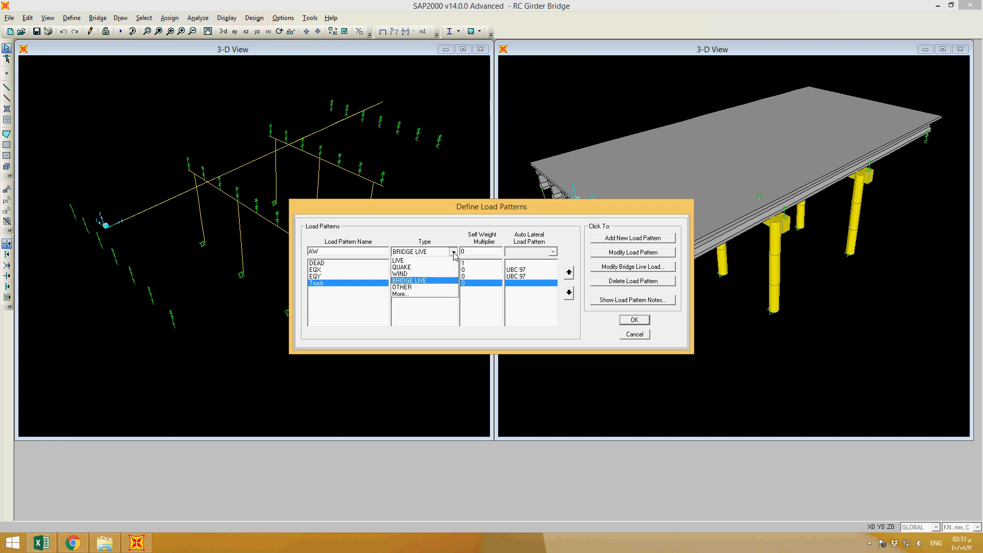
click(619, 239)
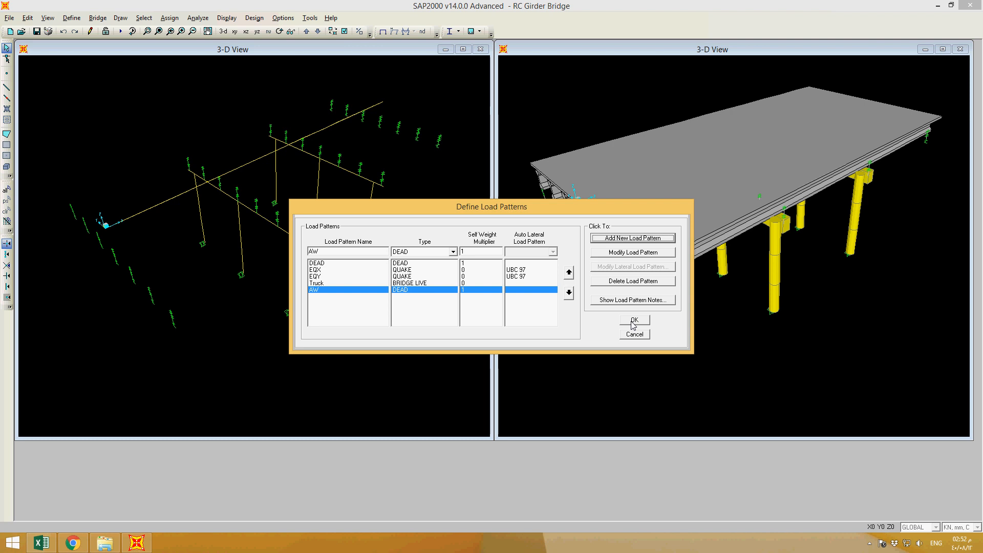
Set the AW load pattern's self-weight multiplier to 0 and accept the load pattern definitions.
click(476, 254)
text(0)
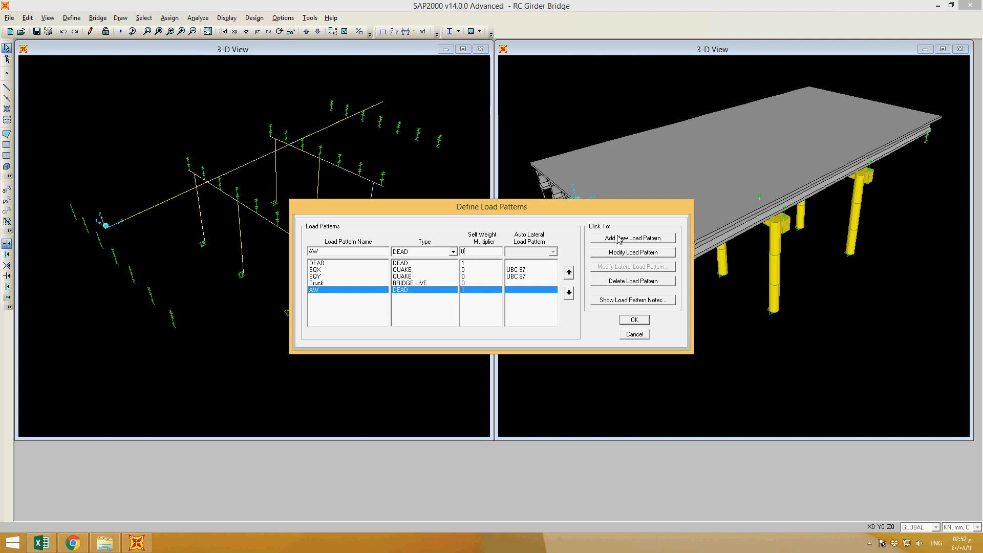
click(617, 254)
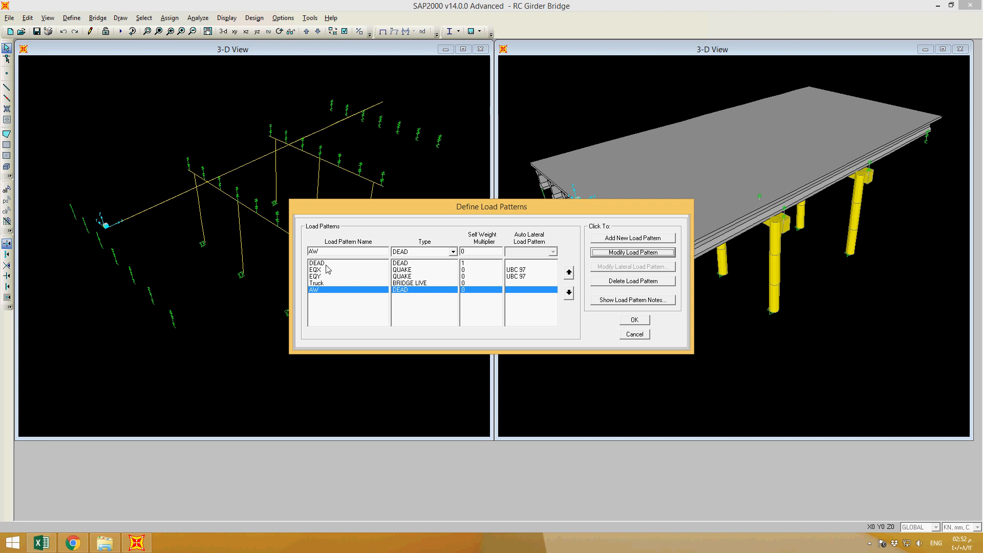
click(481, 265)
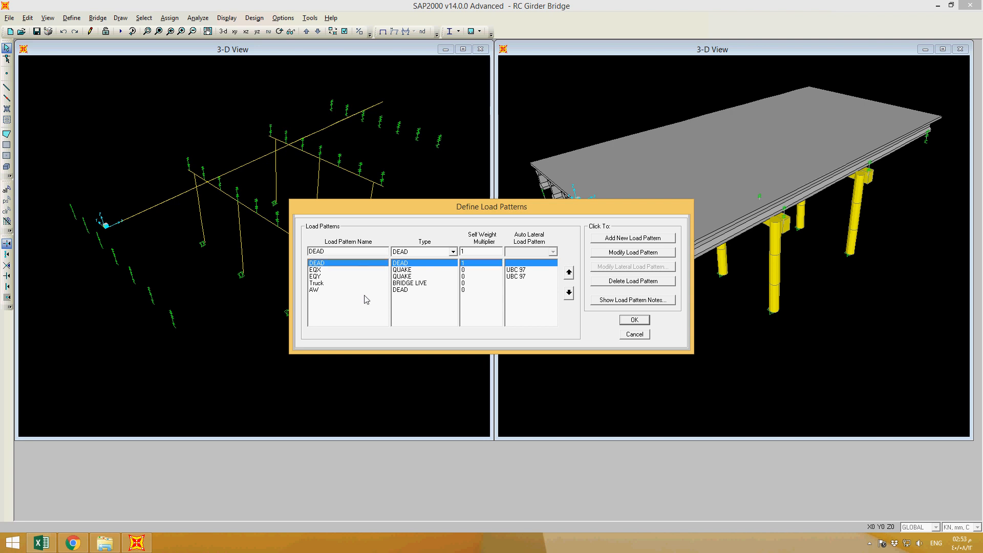
click(407, 290)
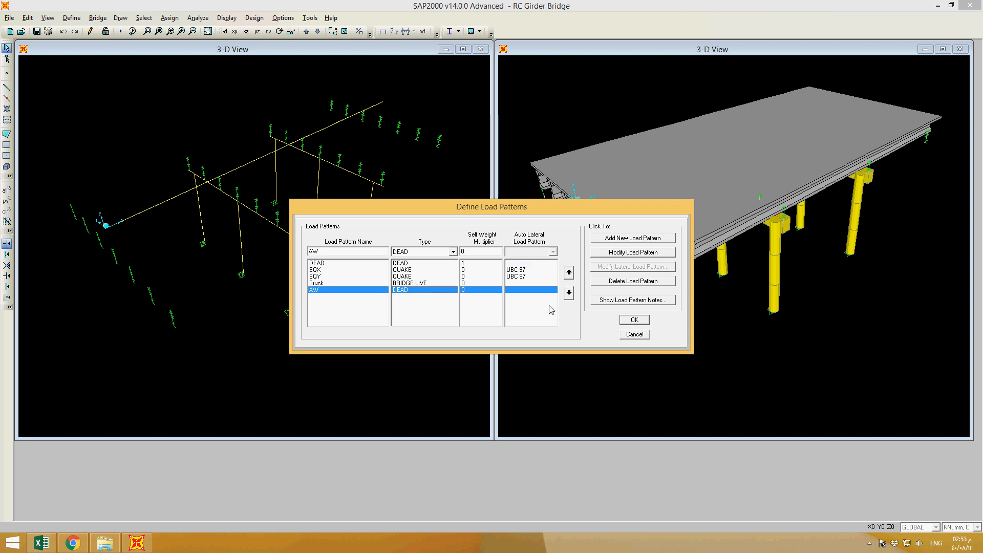
click(635, 321)
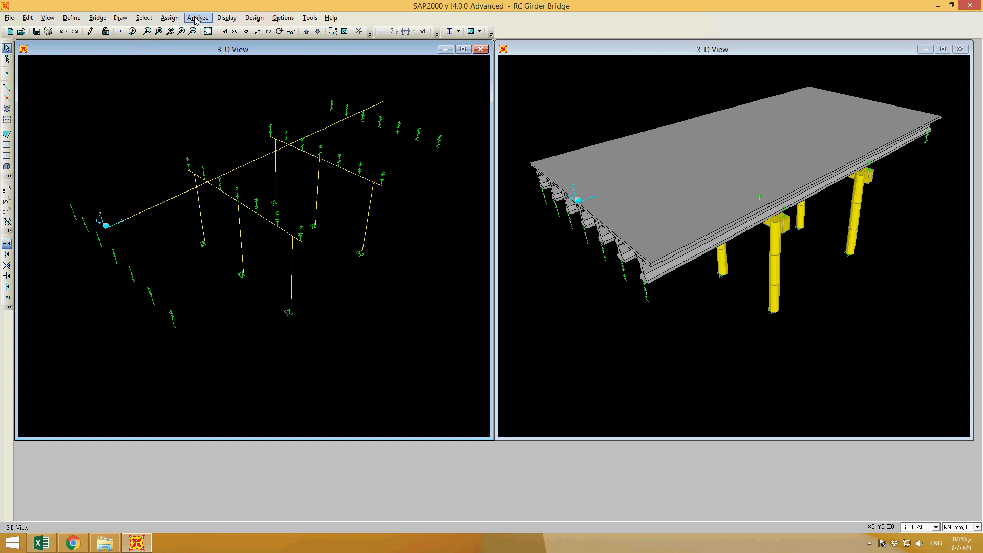
Review the list of defined bridge vehicles and leave it unchanged.
click(72, 18)
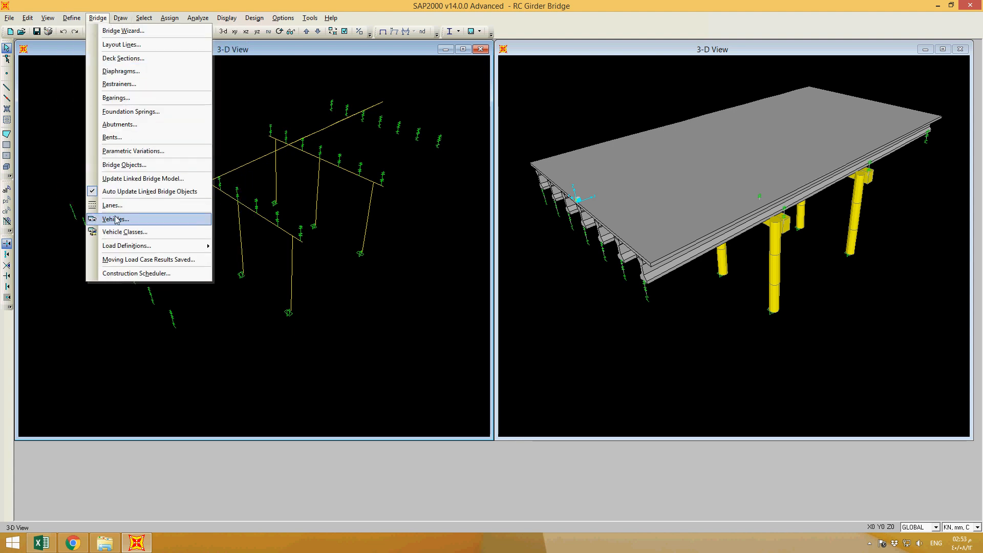
click(116, 220)
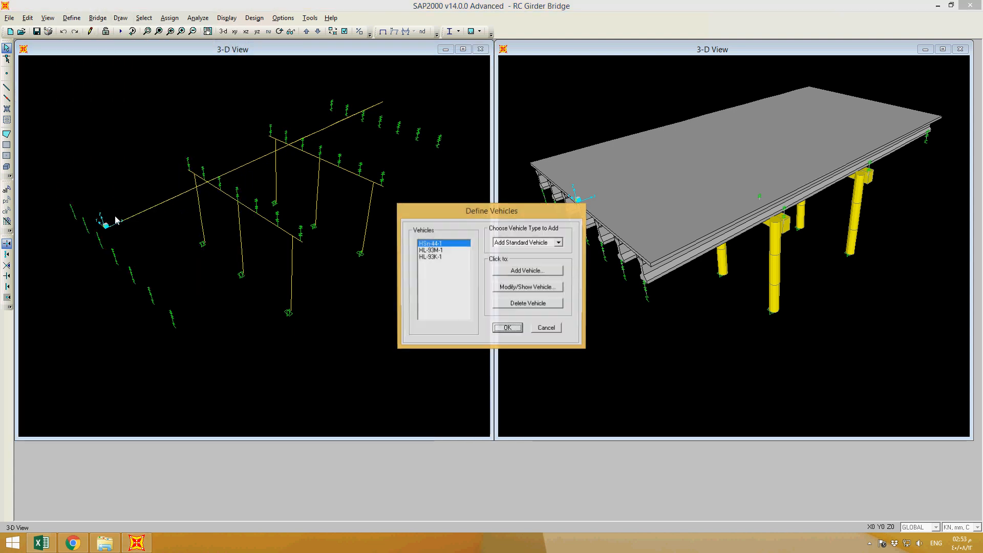
click(546, 329)
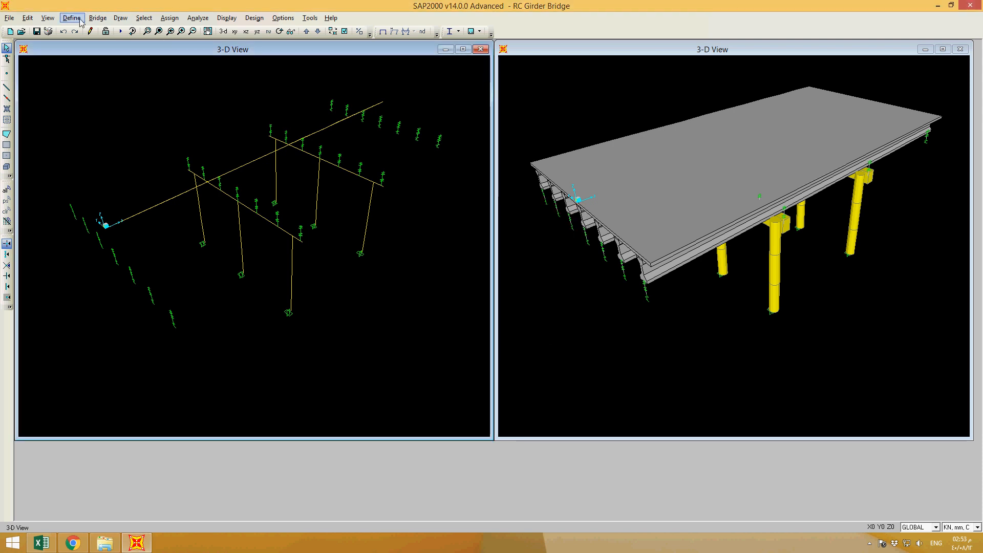
Review the HL93 entry in the vehicle class definitions and close them.
click(90, 20)
click(133, 232)
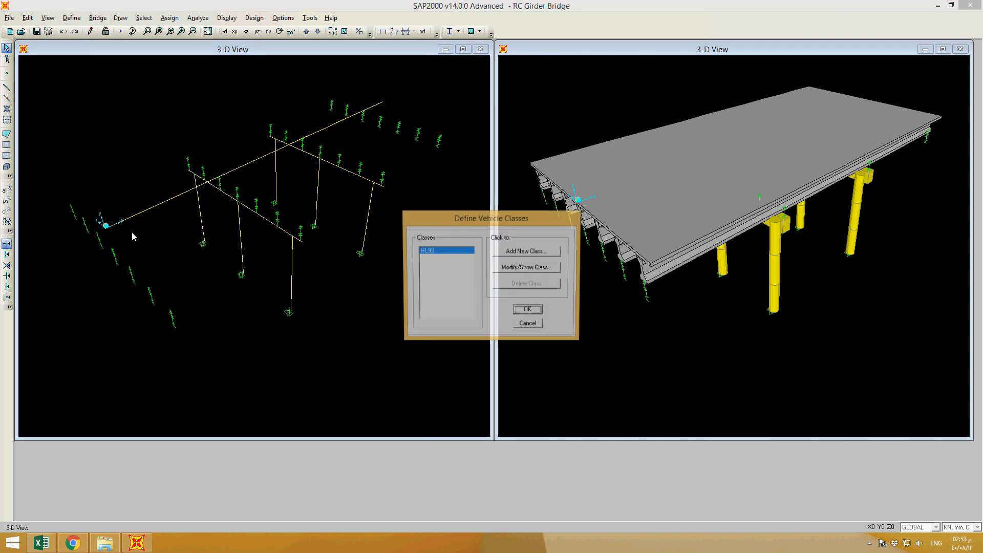
click(522, 268)
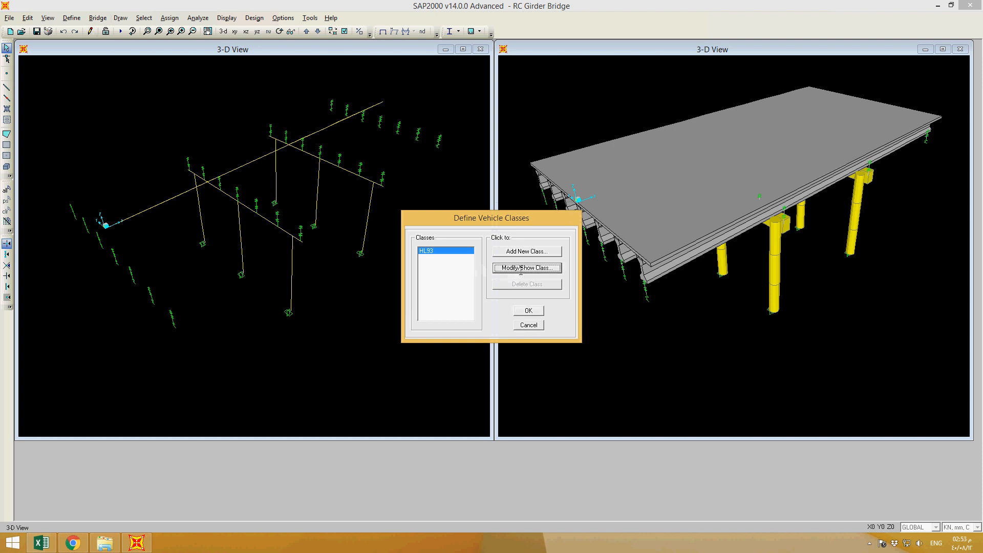
click(465, 345)
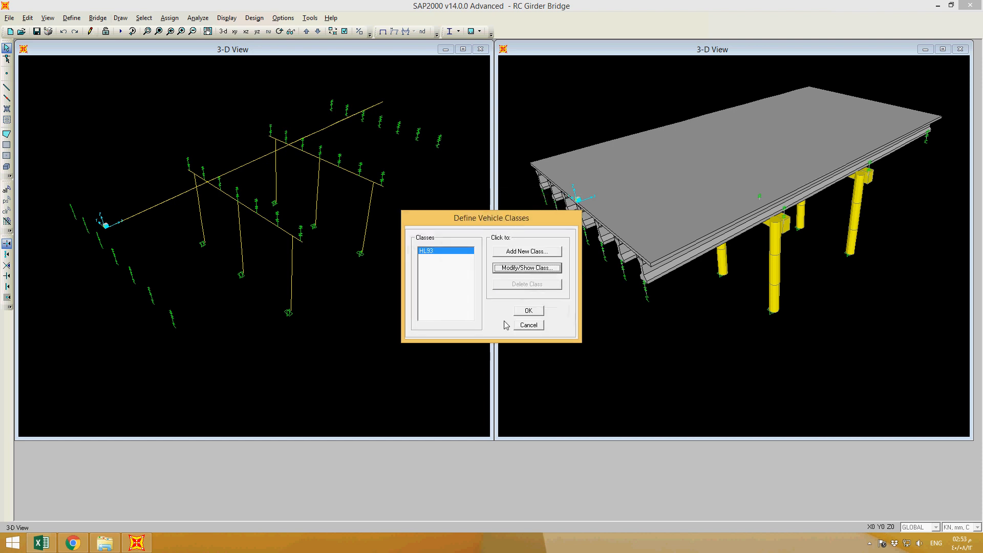
click(528, 311)
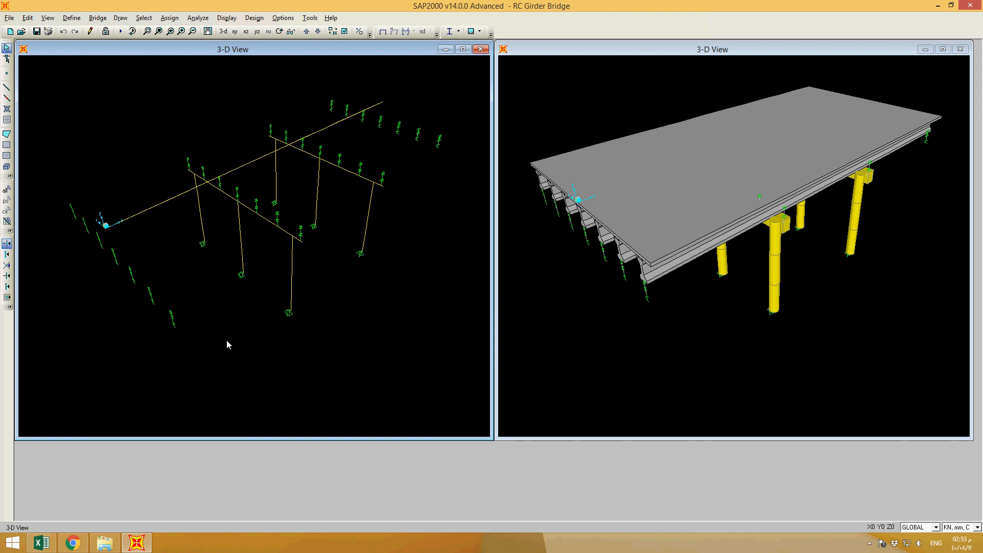
Check the available degrees of freedom in the analysis options without changing them.
click(198, 18)
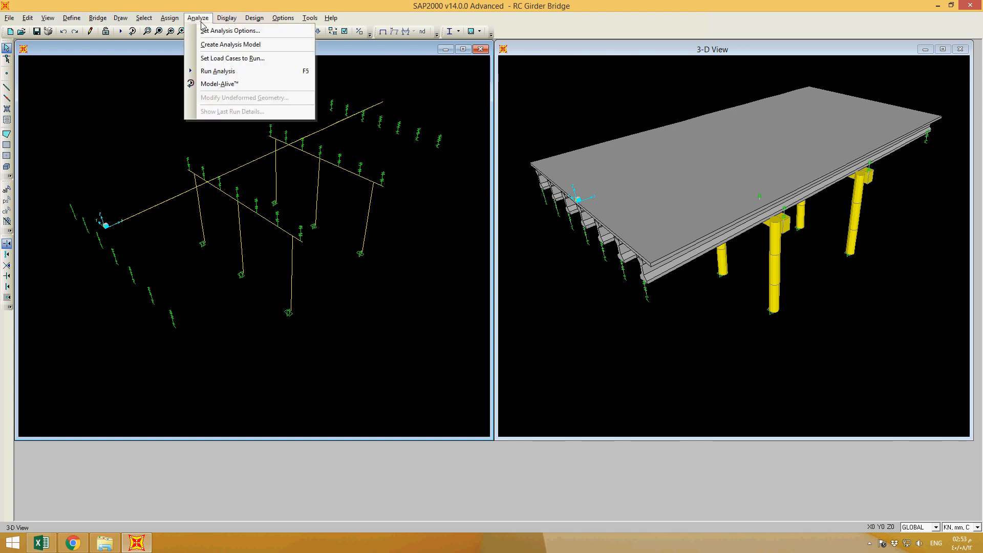
click(210, 31)
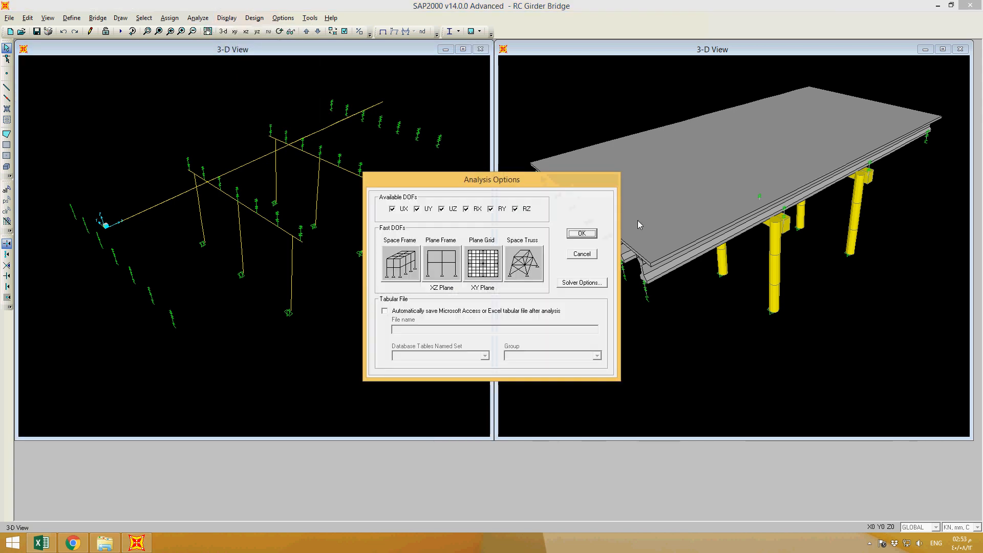
click(582, 253)
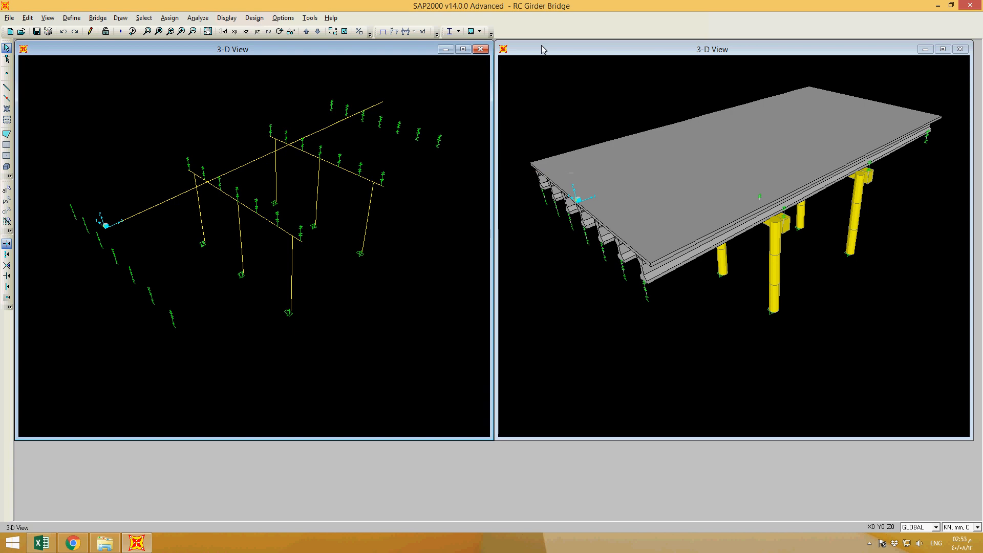
Bring up the load cases to run, delete all analysis results and highlight the HL93 moving load case.
click(206, 18)
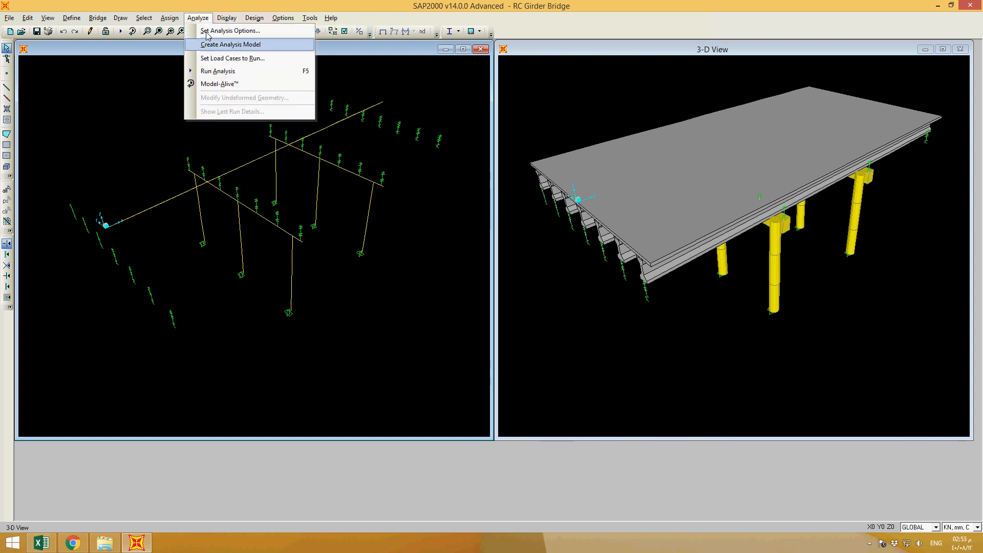
click(207, 59)
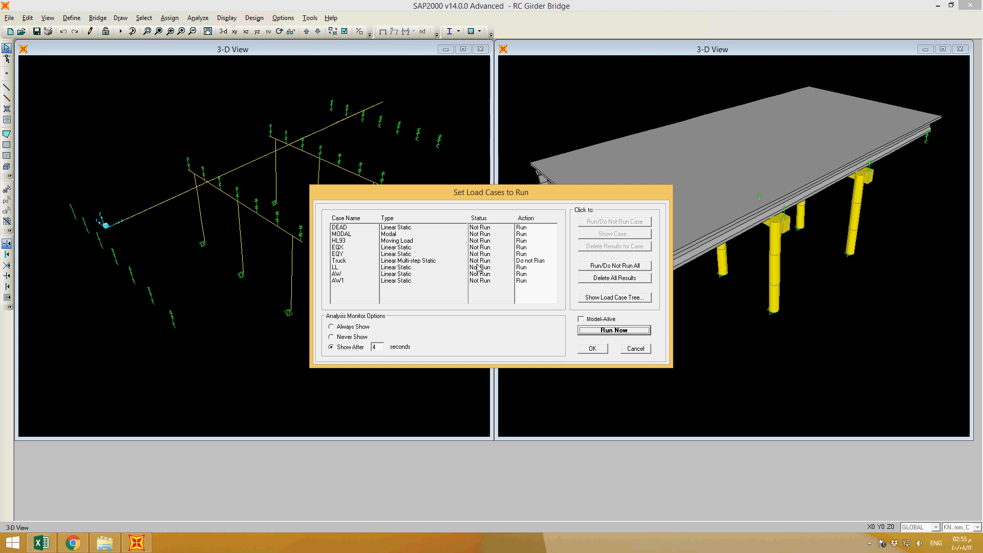
click(339, 281)
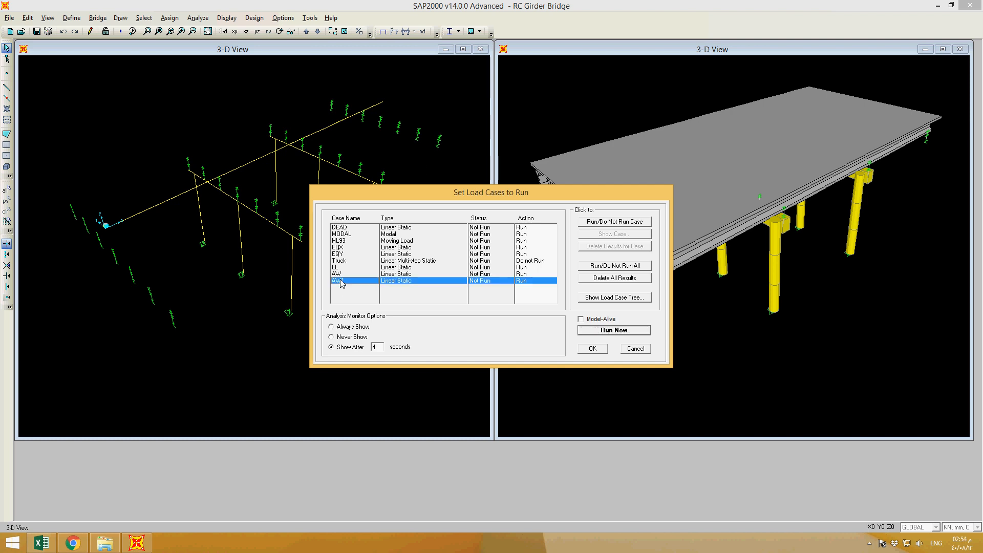
click(633, 279)
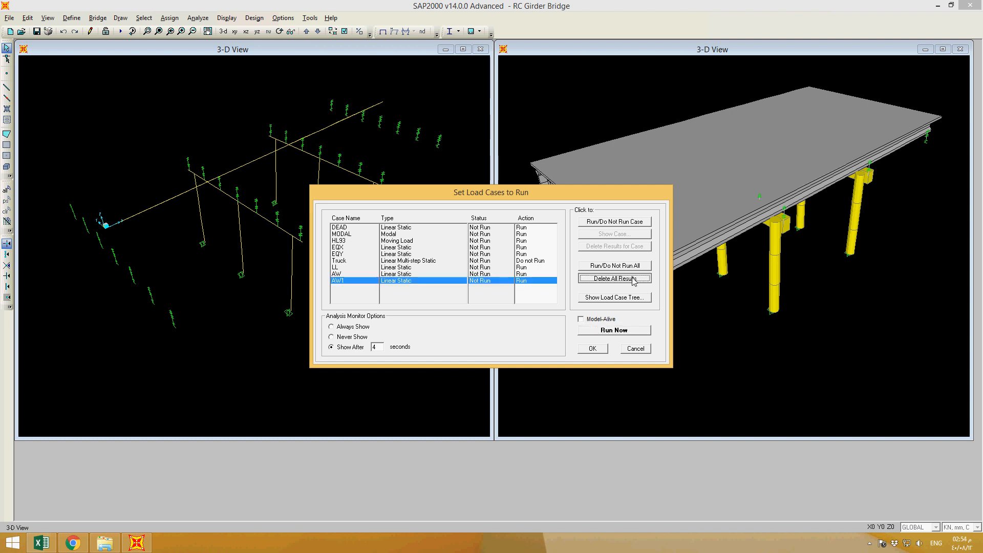
click(476, 306)
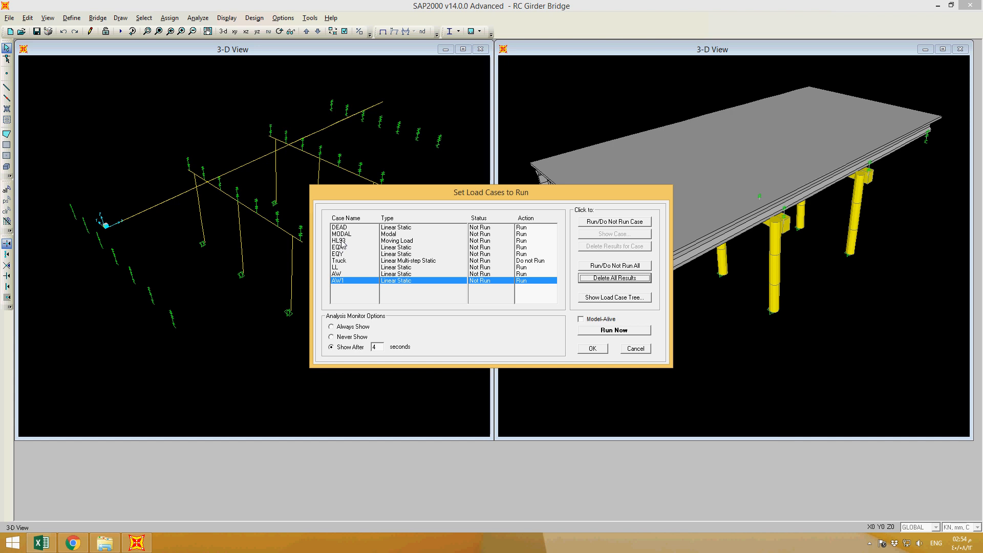
click(341, 241)
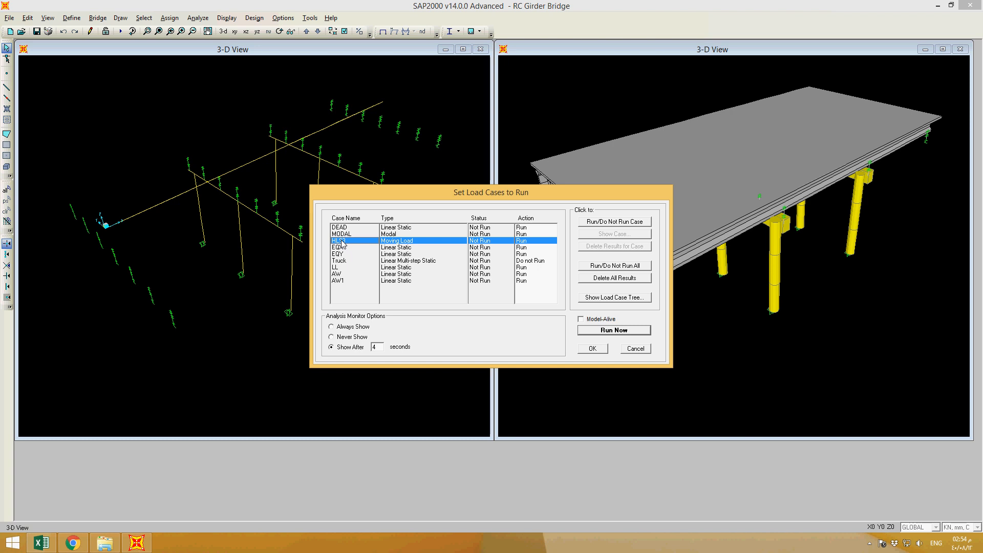
Set only the Truck multi-step static load case to run and run the analysis.
click(348, 262)
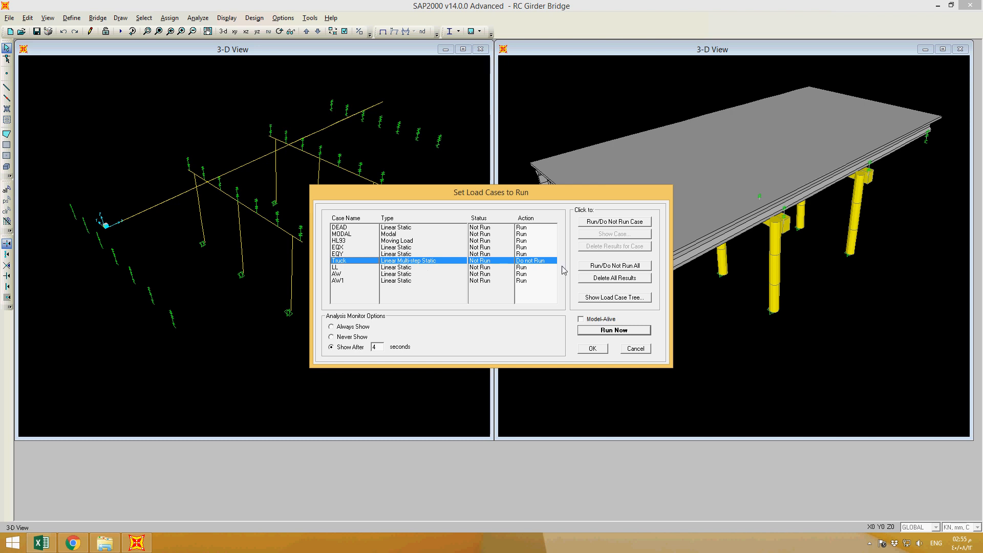
click(610, 223)
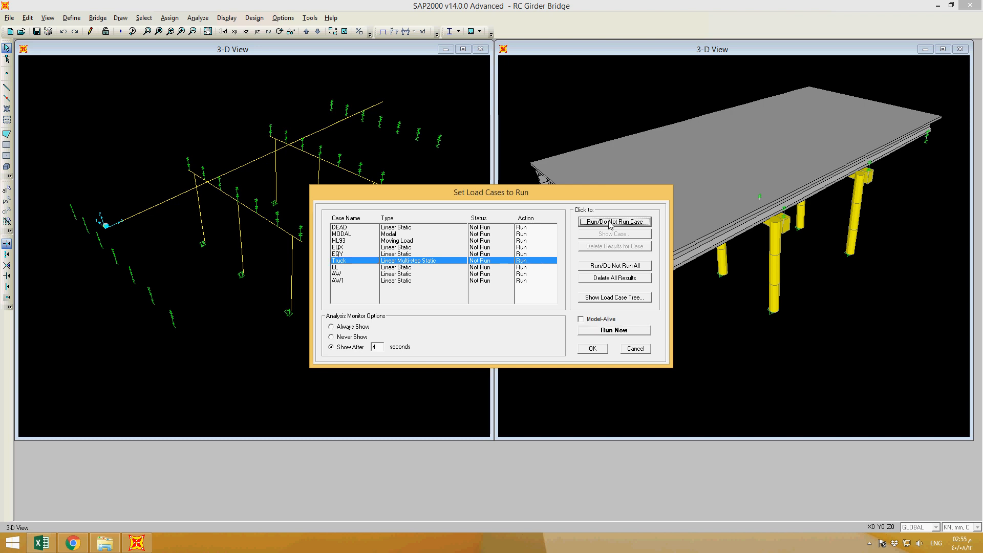
click(600, 266)
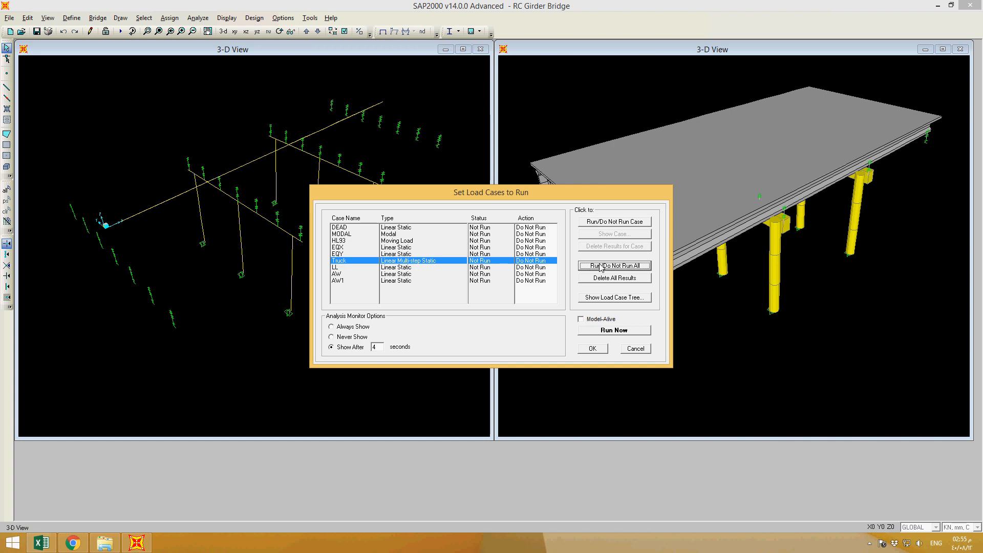
click(618, 224)
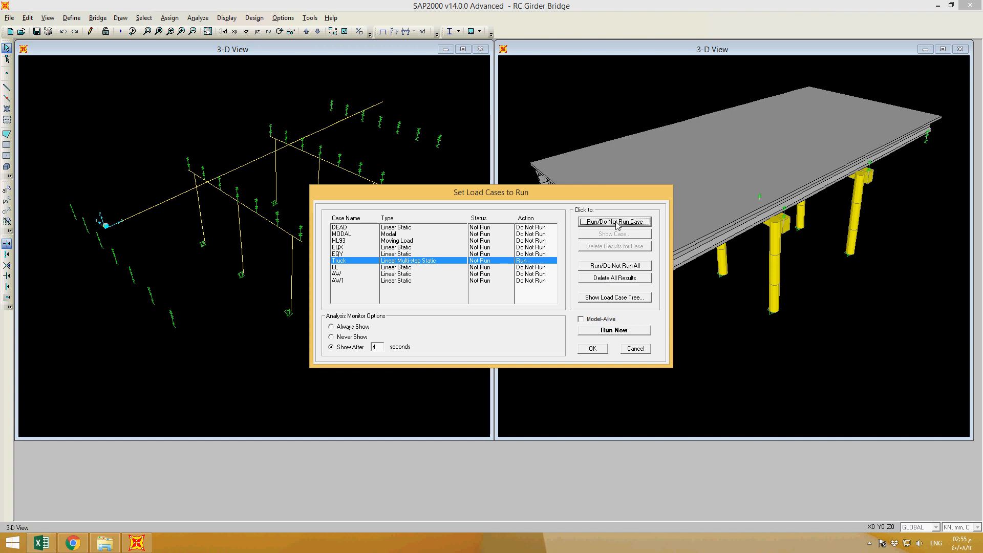
click(601, 331)
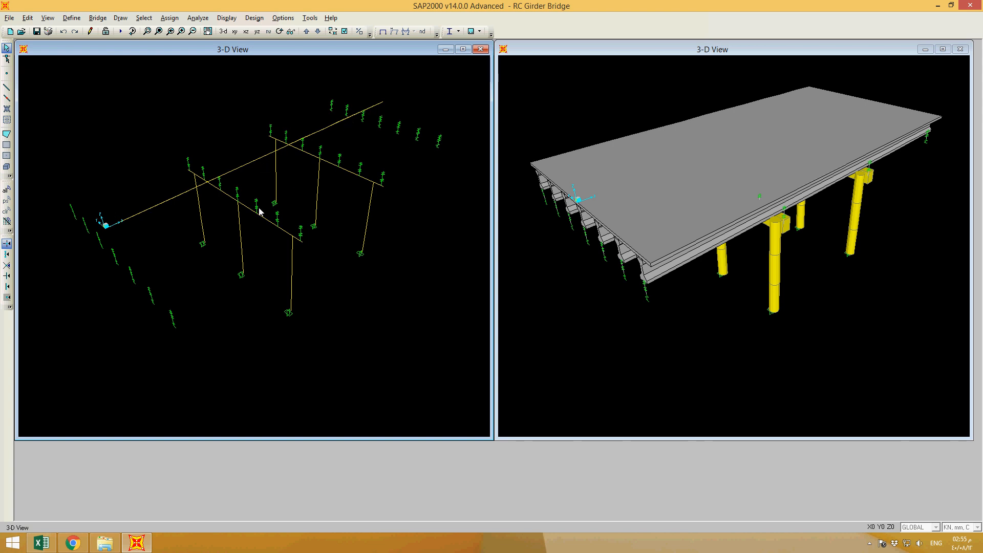
key(ctrl+s)
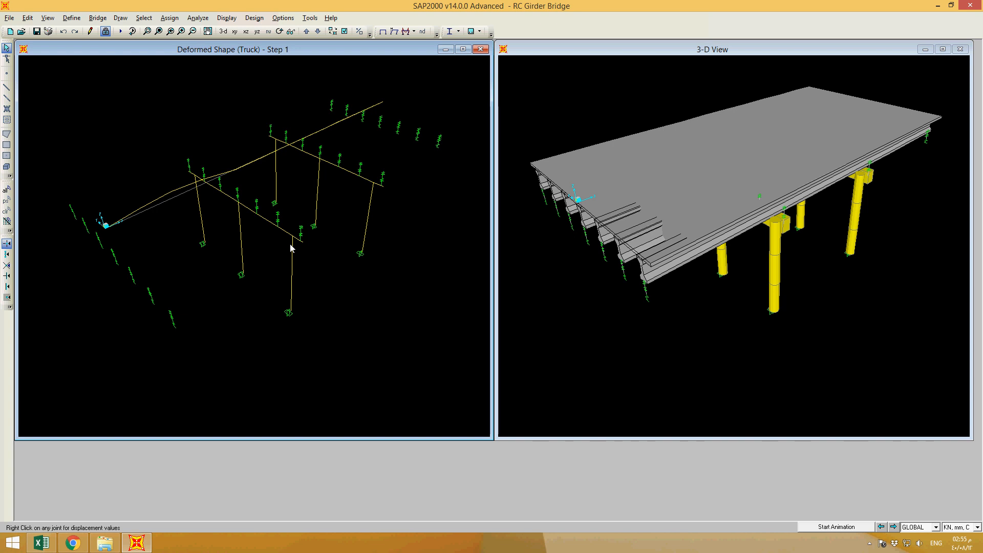
Animate the Truck deformed shape at step 1, then at step 2.
click(826, 528)
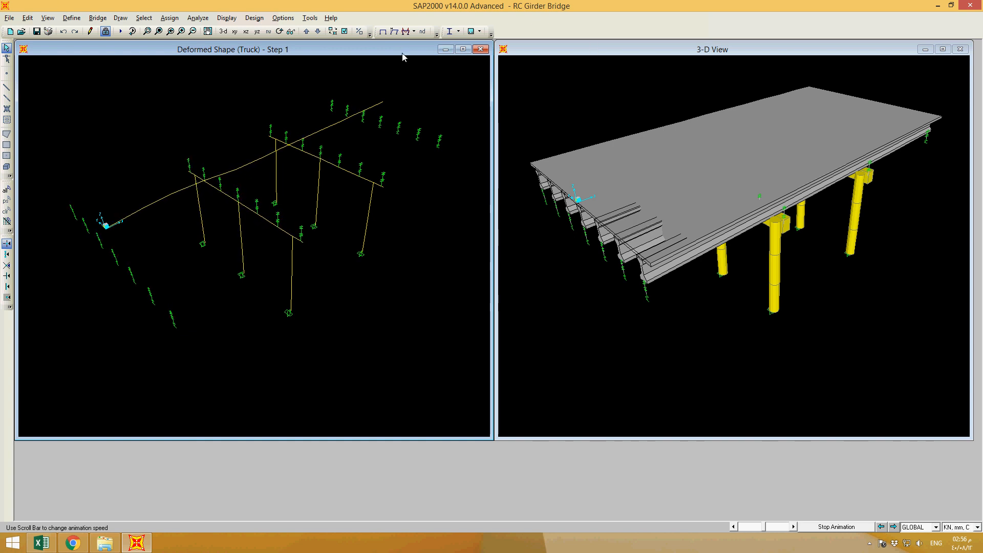
click(833, 527)
click(894, 527)
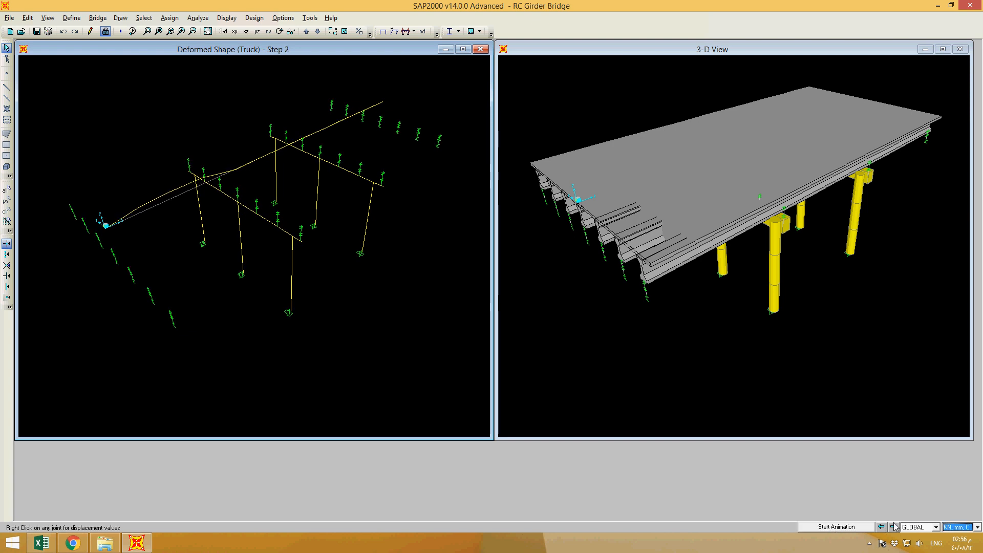
click(830, 527)
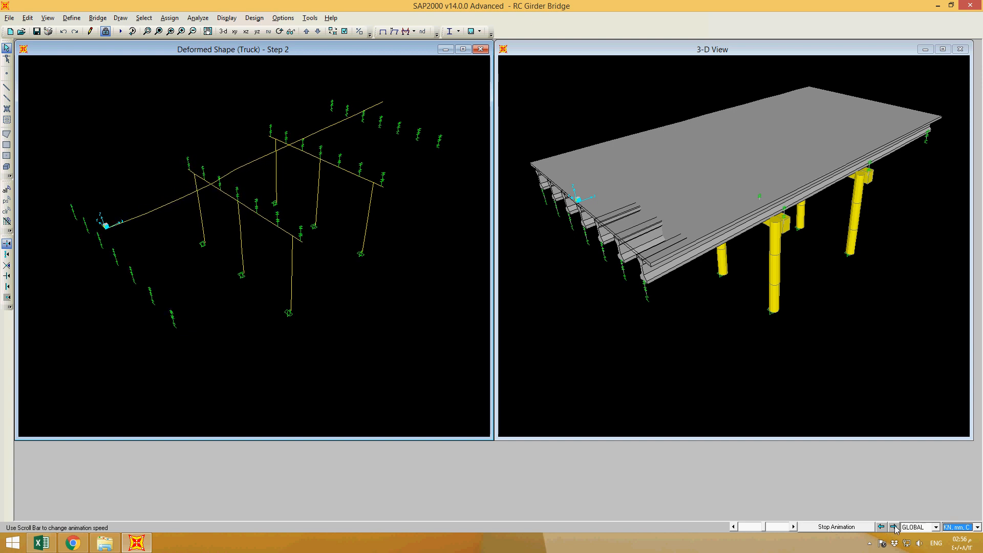
Advance the animated Truck deformed shape one load step at a time from step 2 to step 18.
click(894, 529)
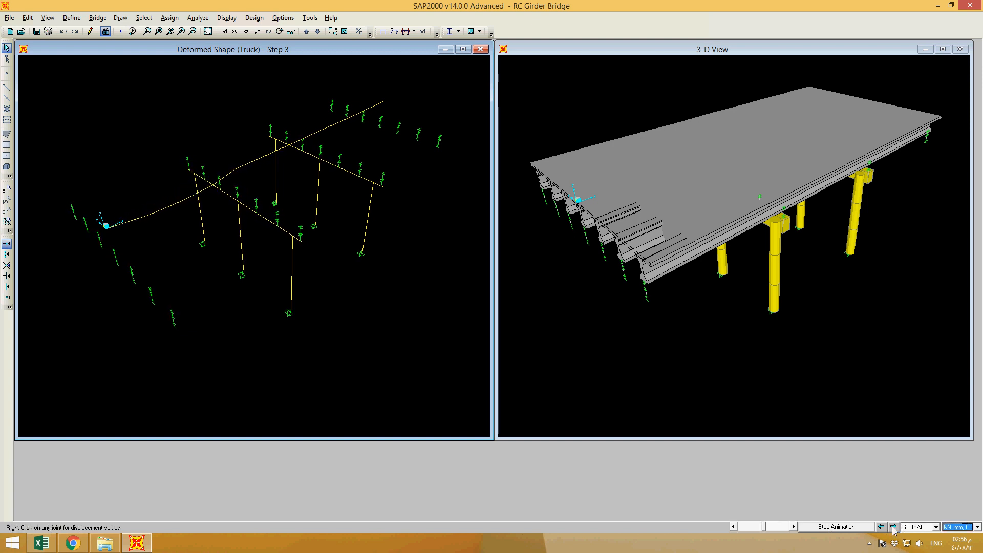
click(893, 528)
click(894, 527)
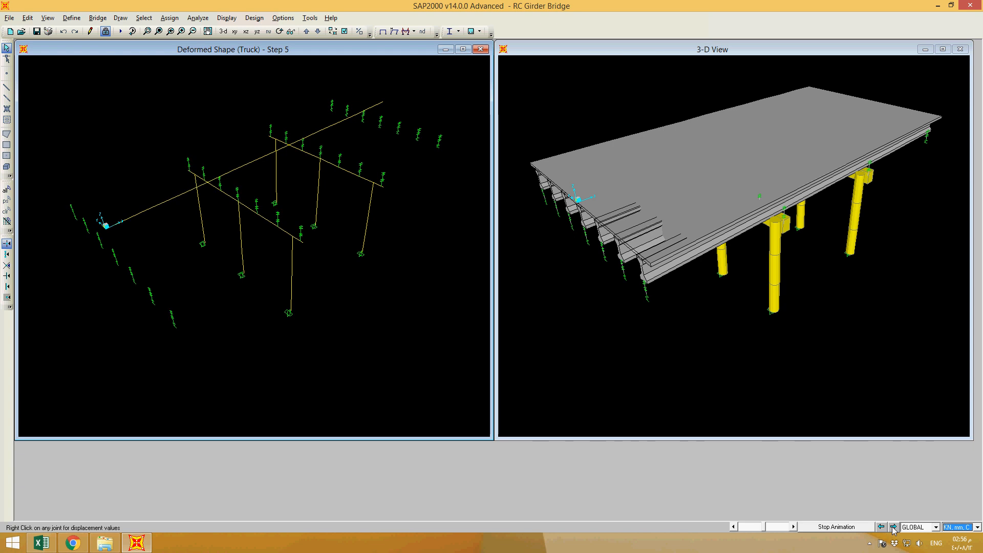
click(894, 527)
click(893, 527)
click(894, 527)
click(893, 527)
click(894, 527)
click(894, 527)
click(893, 527)
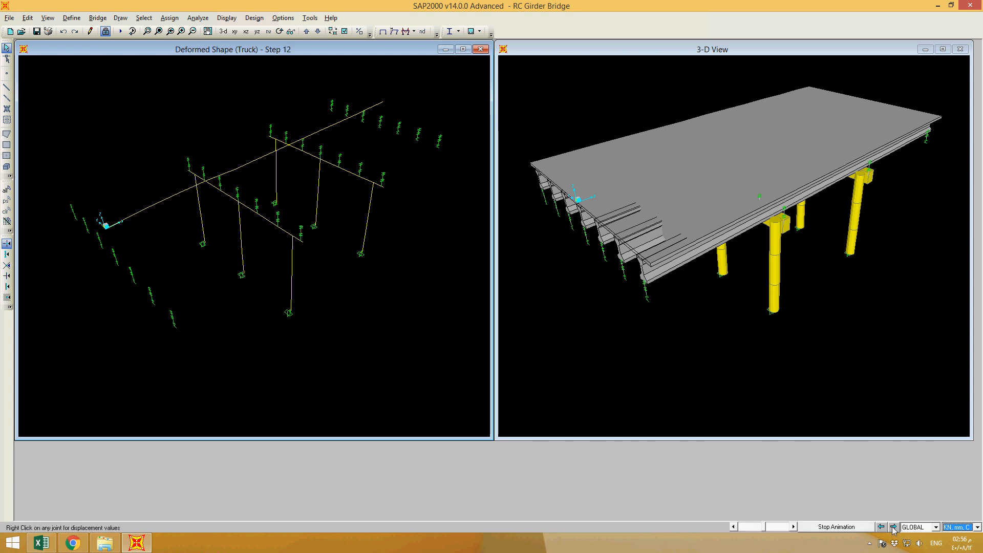
click(894, 528)
click(894, 527)
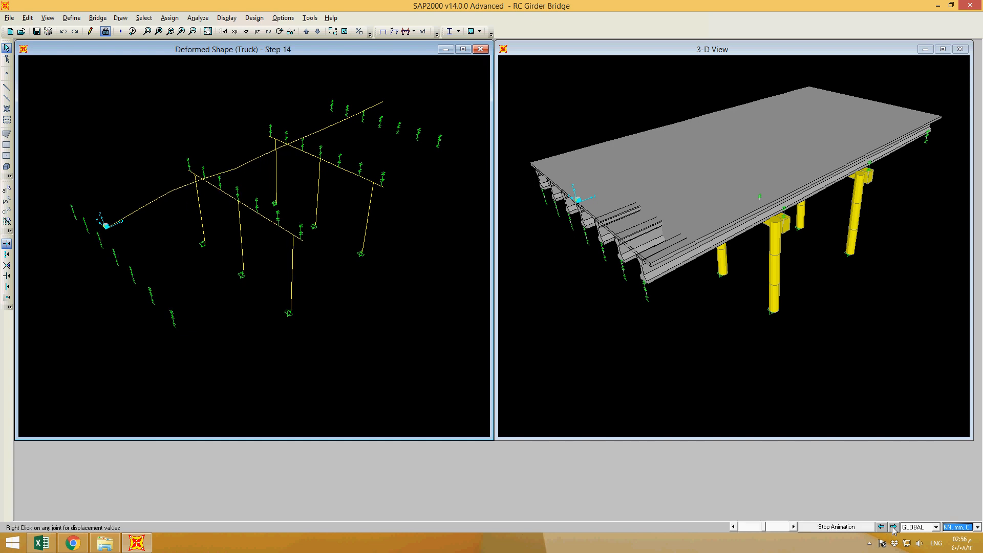
click(893, 527)
click(894, 528)
click(894, 527)
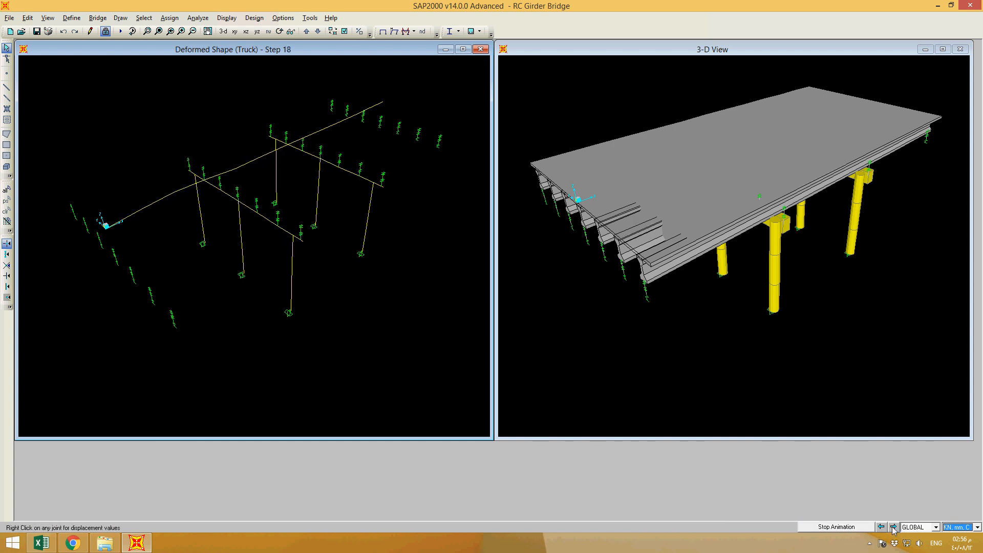
click(893, 528)
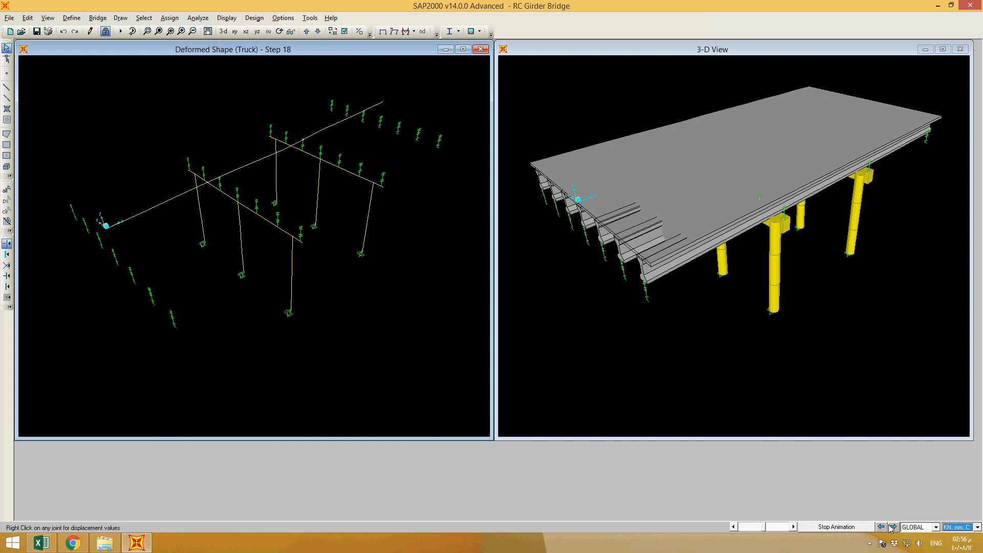
Go back to step 17 of the animated Truck deformed shape and advance it to step 23.
click(881, 527)
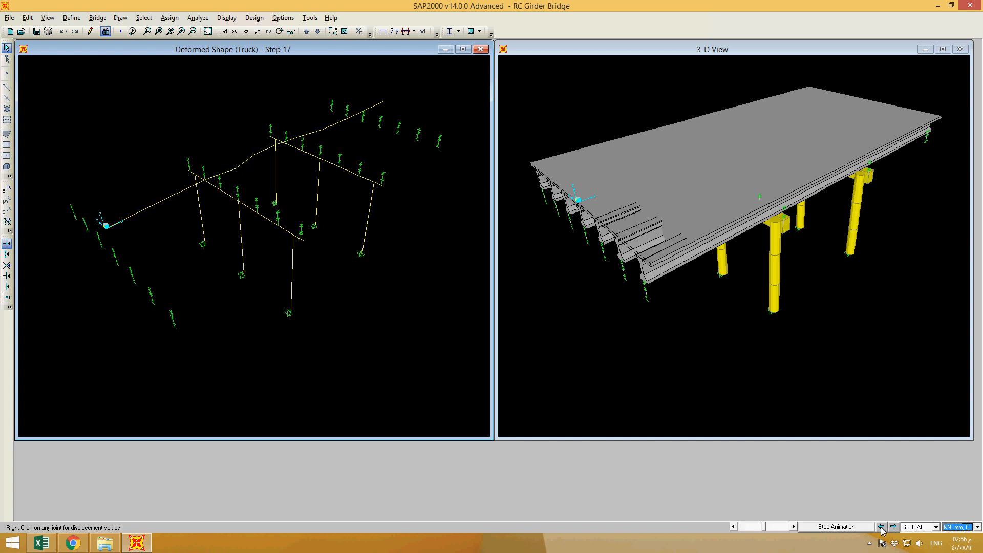
click(894, 527)
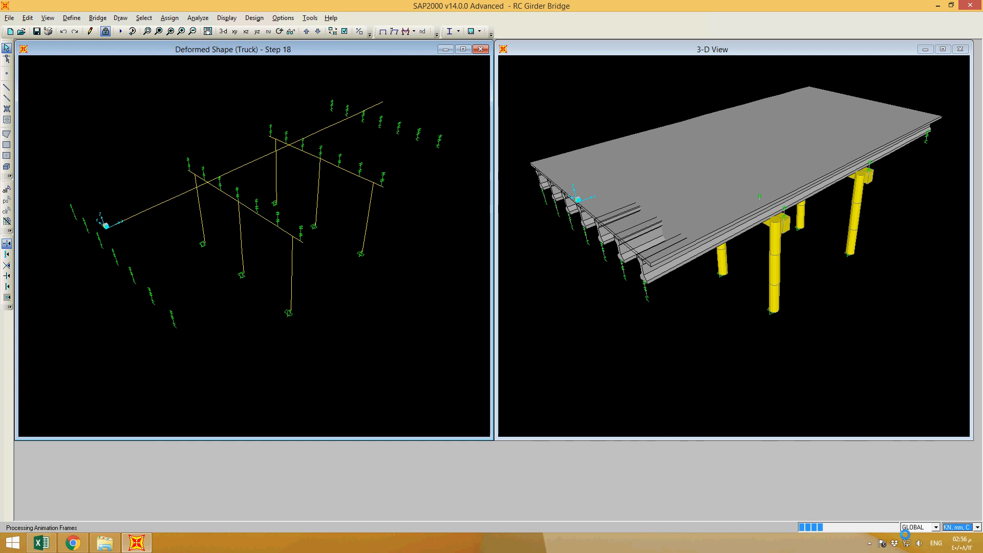
click(895, 528)
click(895, 527)
click(895, 528)
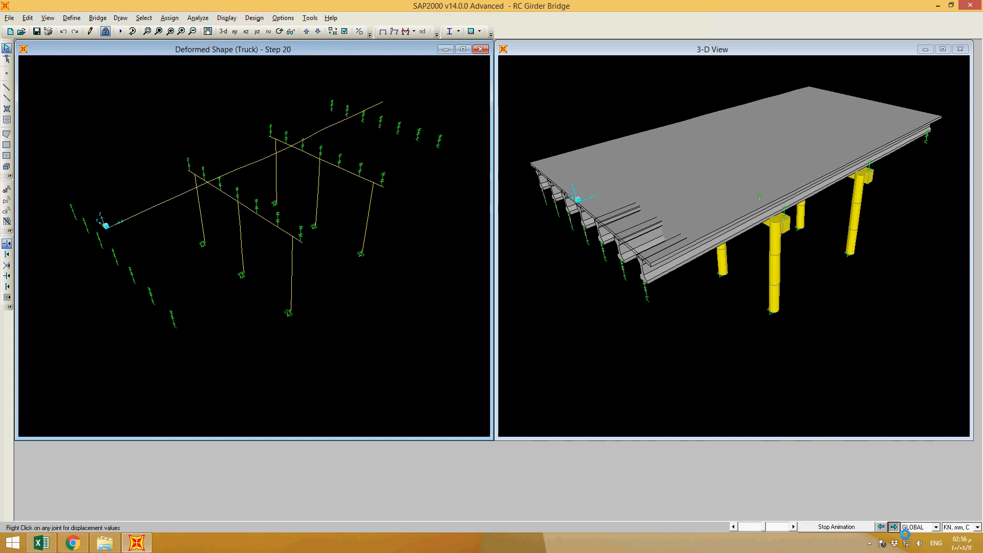
click(896, 527)
click(895, 528)
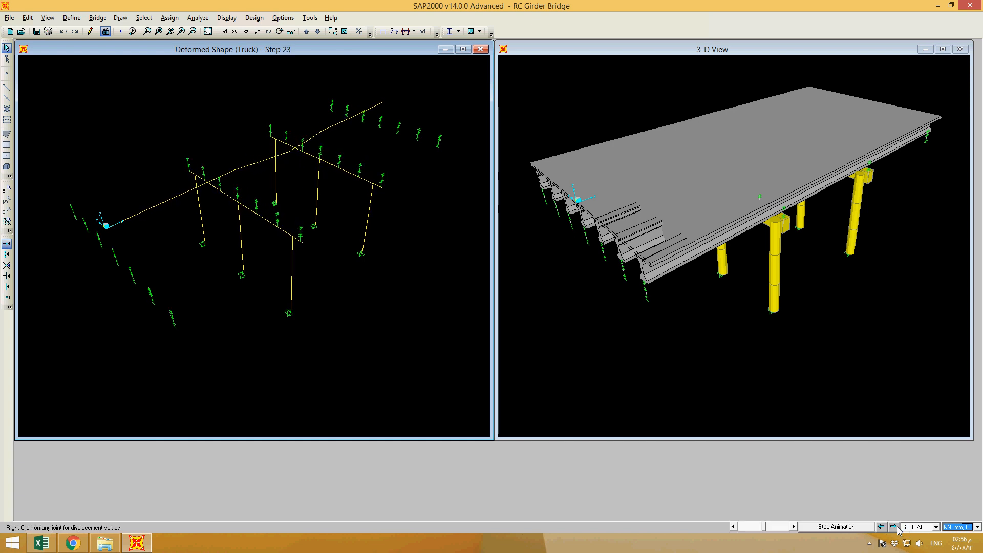
Advance the animated Truck deformed shape one load step at a time from step 23 to step 25.
click(895, 527)
click(895, 528)
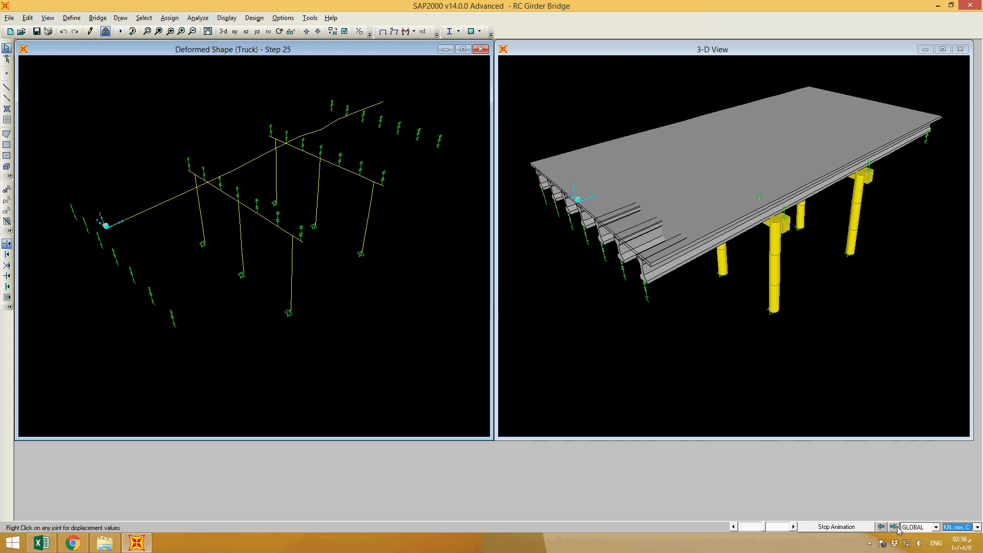
click(234, 51)
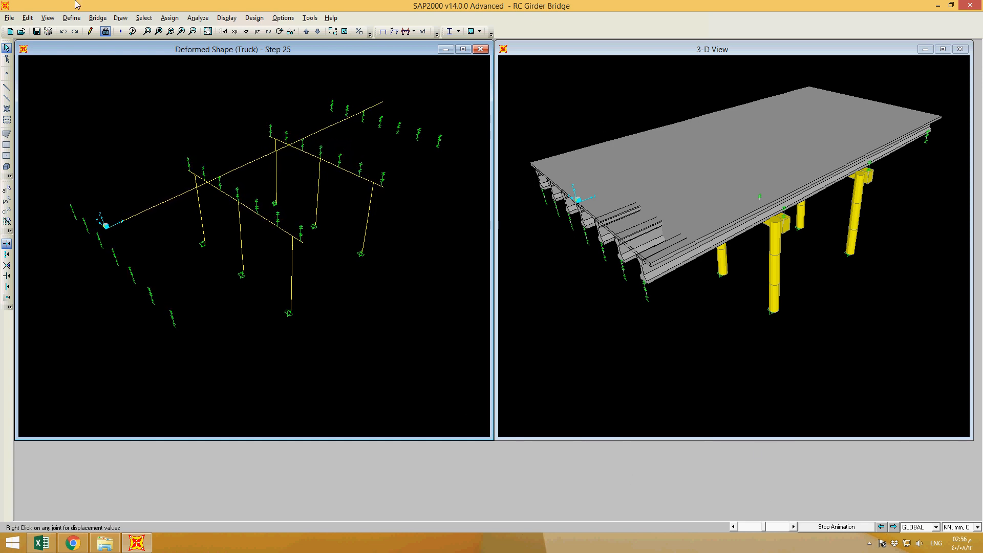
Create an uncompressed multi-step animation video of the Truck case, saved as RC Girder Bridge.avi, with Show Vehicles enabled.
click(9, 17)
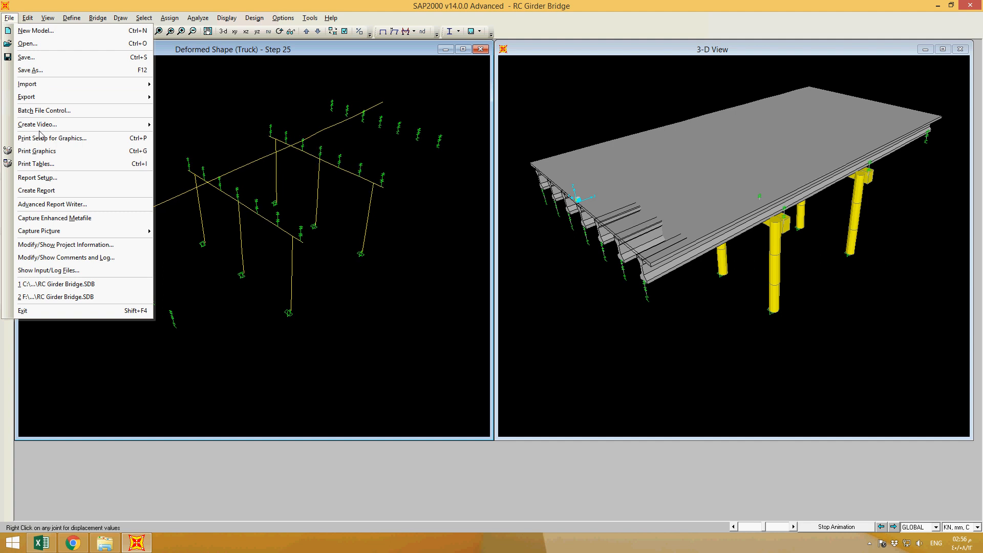
click(224, 130)
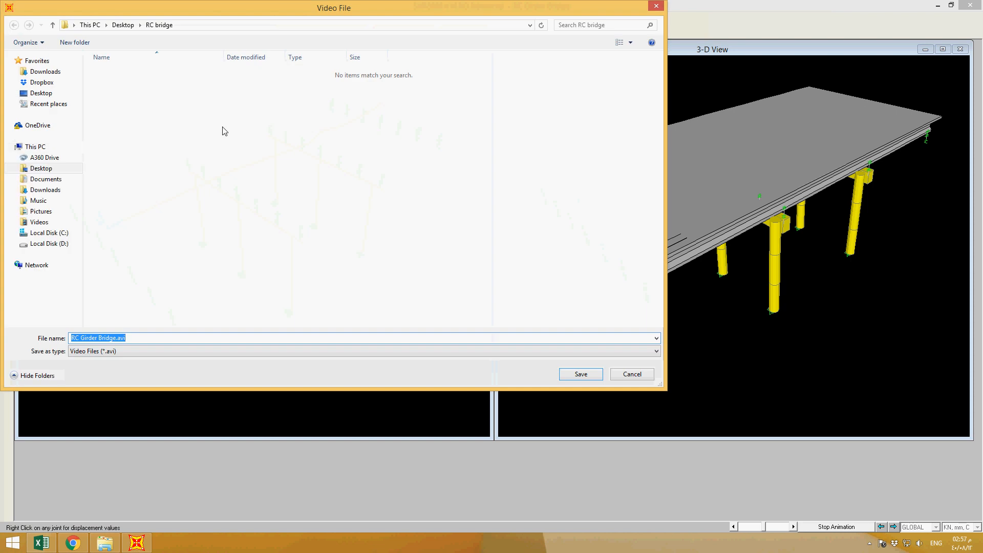
click(585, 377)
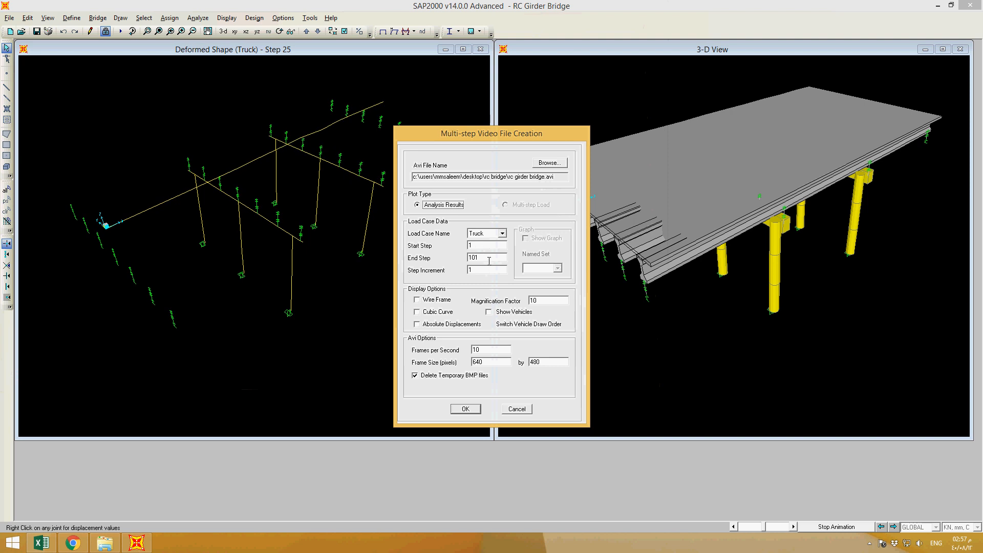
click(488, 312)
click(473, 407)
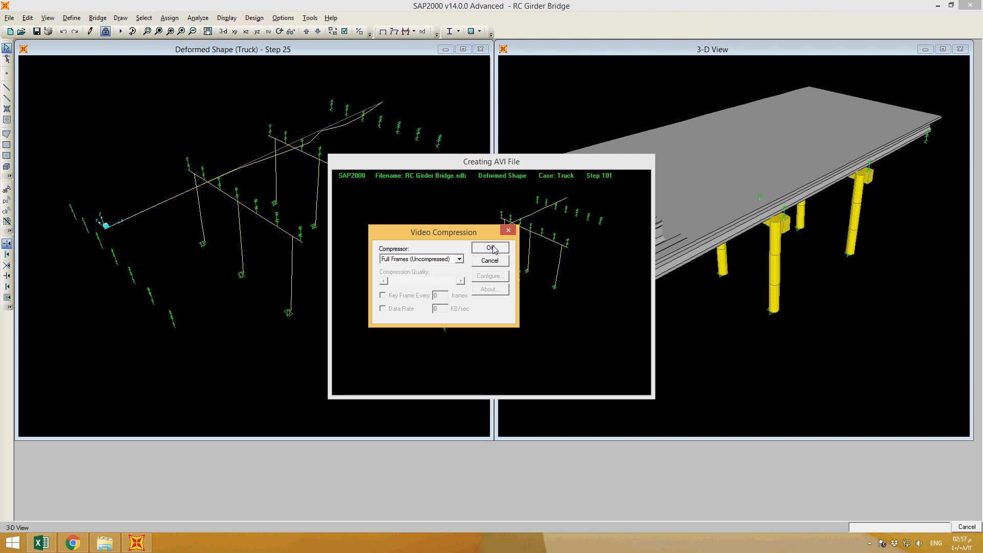
click(493, 249)
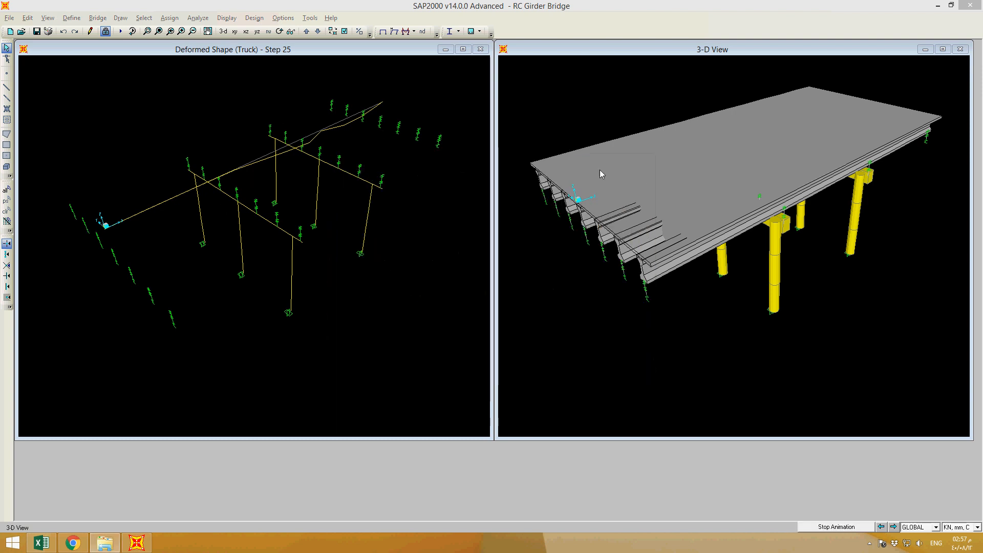
Turn on Fill Objects and Extrude View for the Truck deformed shape window and stop its animation.
click(310, 50)
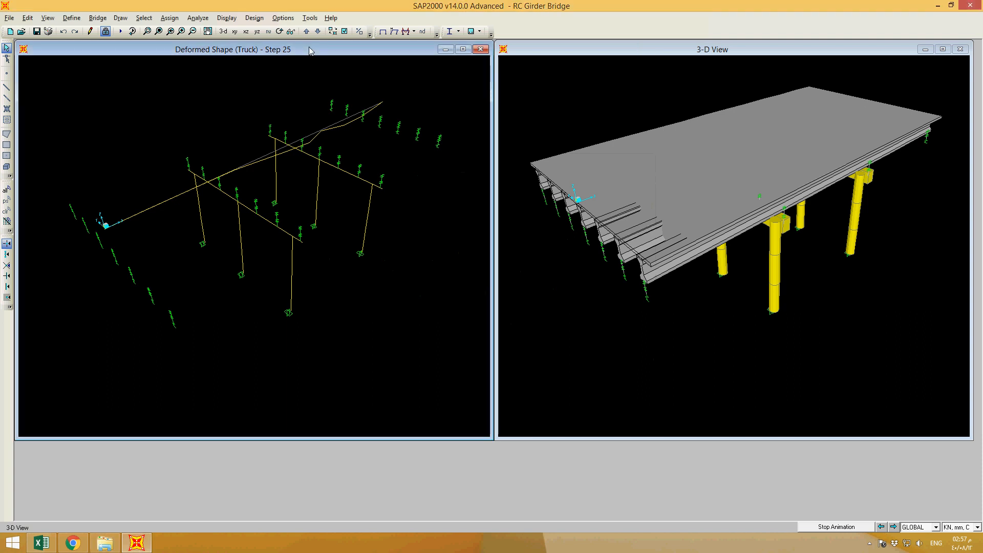
click(577, 51)
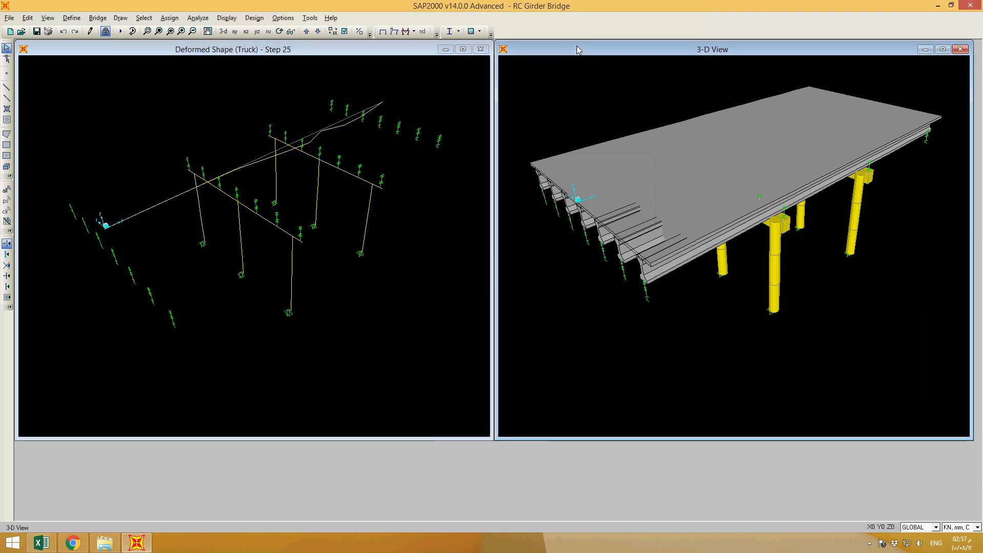
click(395, 50)
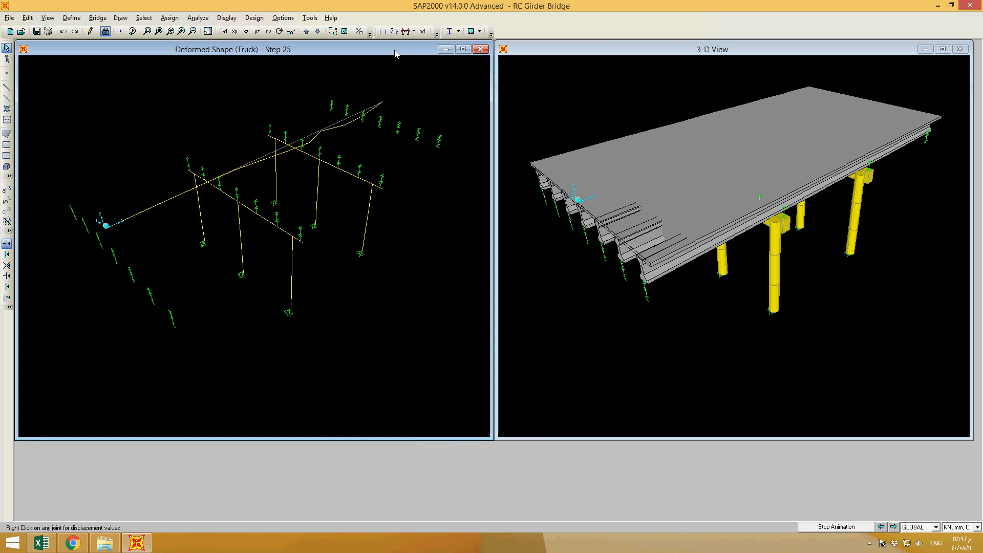
click(344, 32)
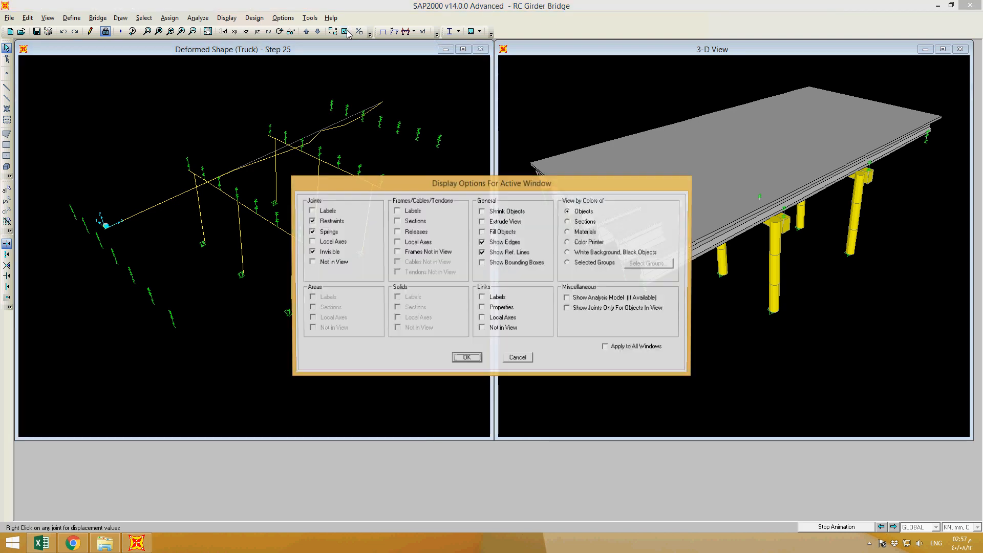
click(491, 234)
click(498, 224)
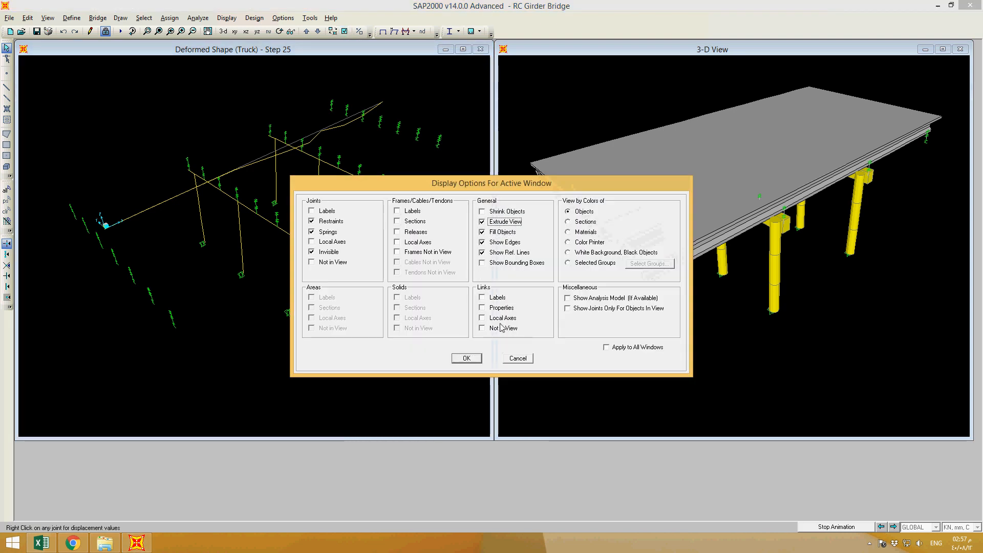
click(466, 358)
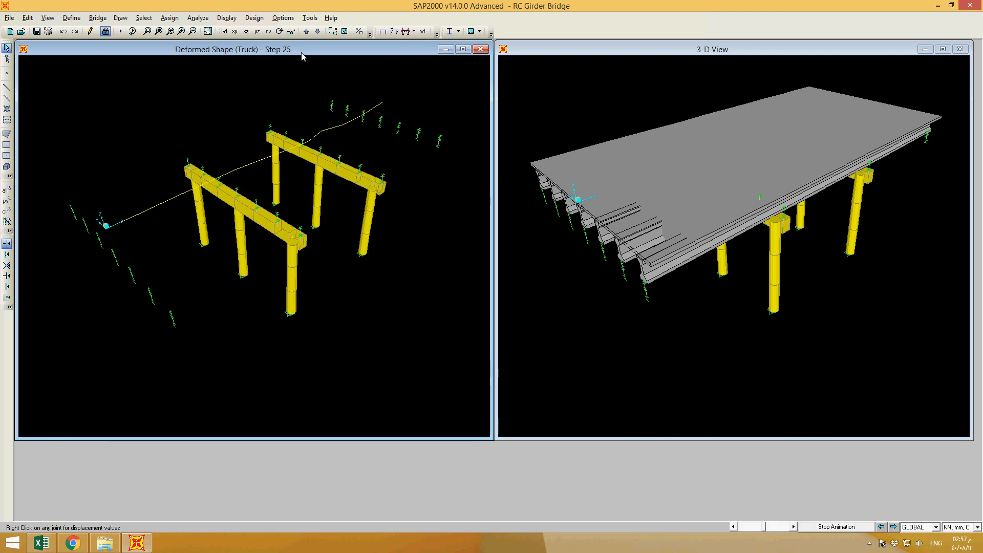
click(845, 526)
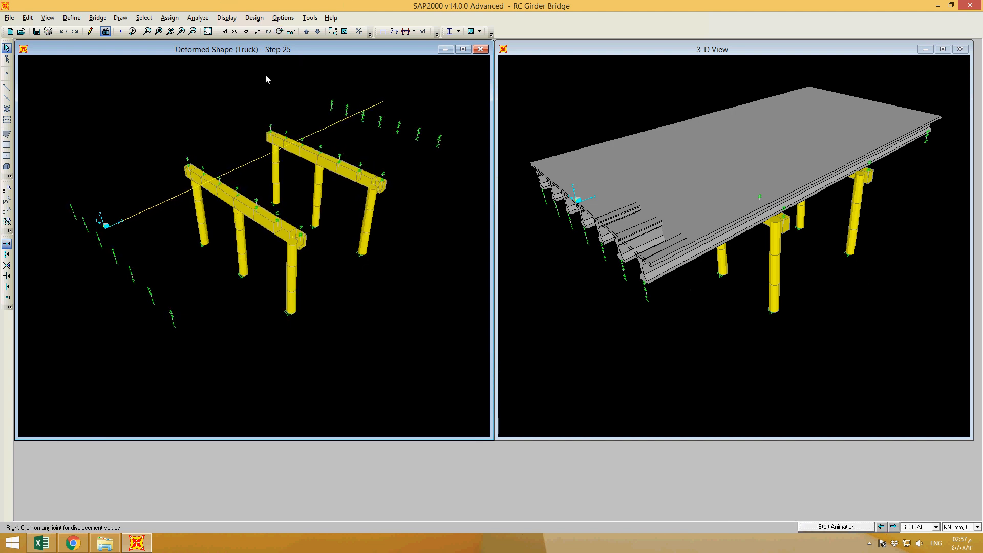
Try to show LANE1 with its lane width in the Truck deformed shape window.
click(255, 18)
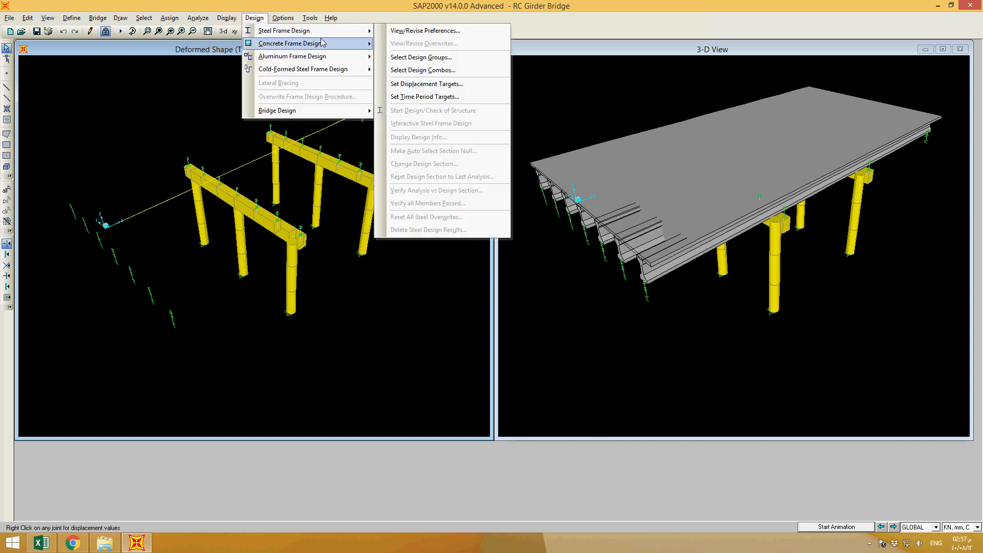
mouse_move(336, 46)
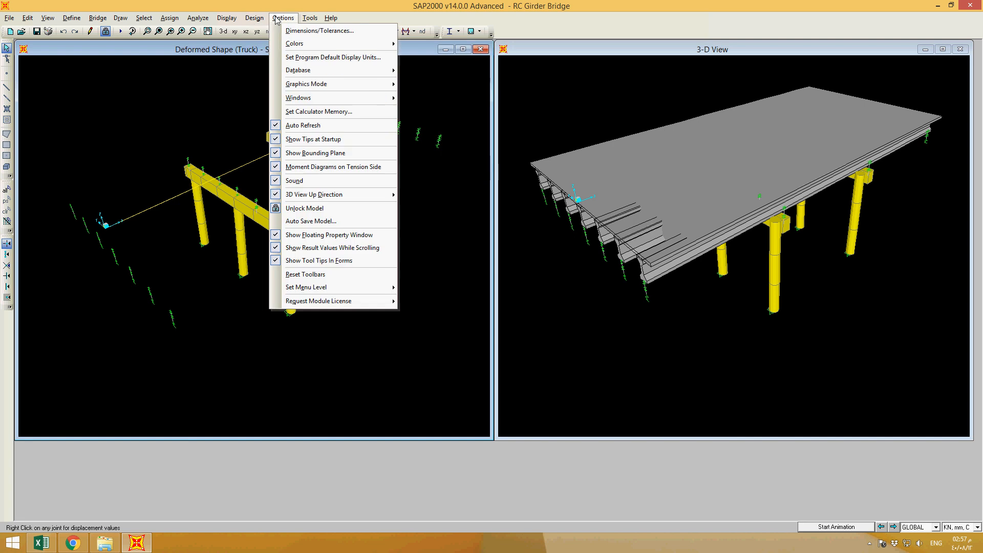
click(226, 18)
click(237, 72)
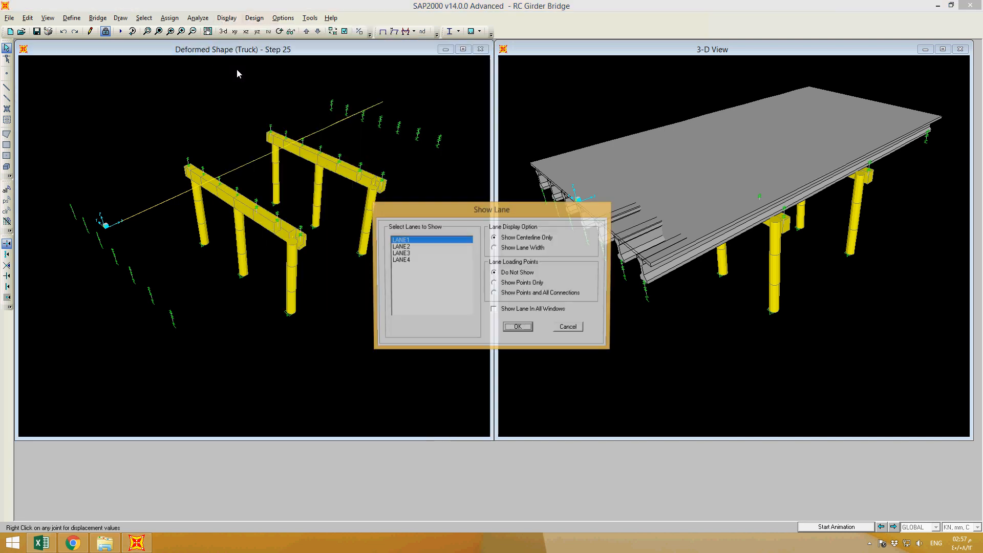
click(513, 248)
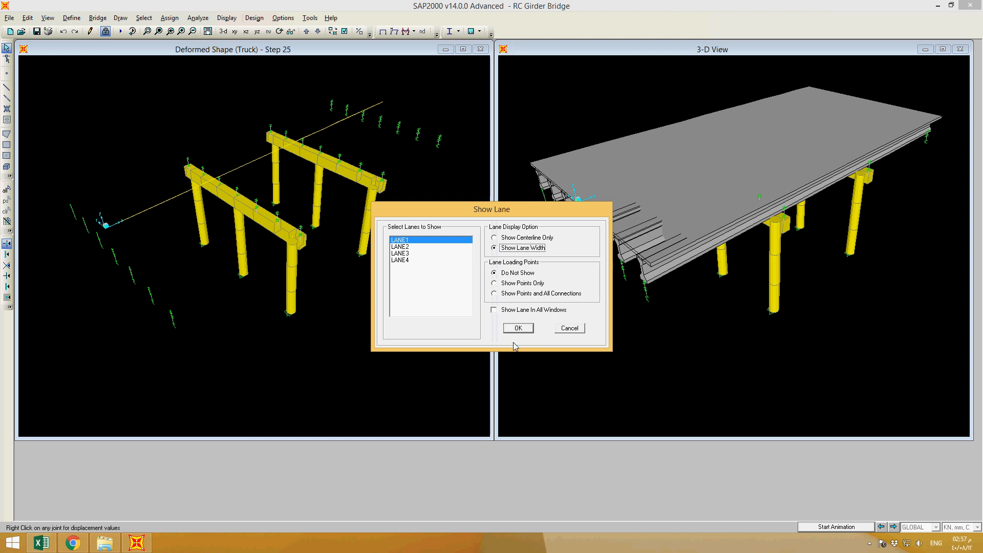
click(514, 326)
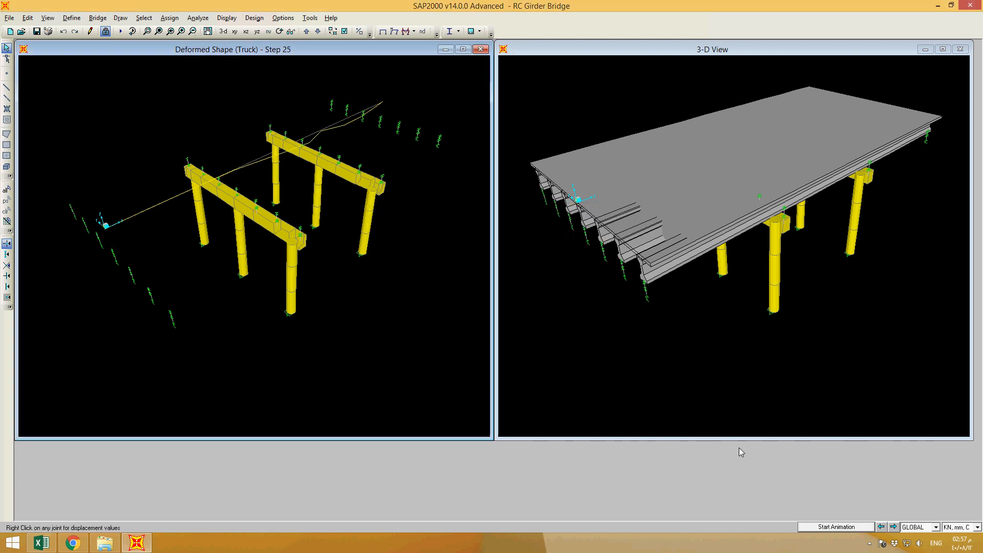
Maximize the 3-D View window and fit the full bridge model in it.
click(710, 52)
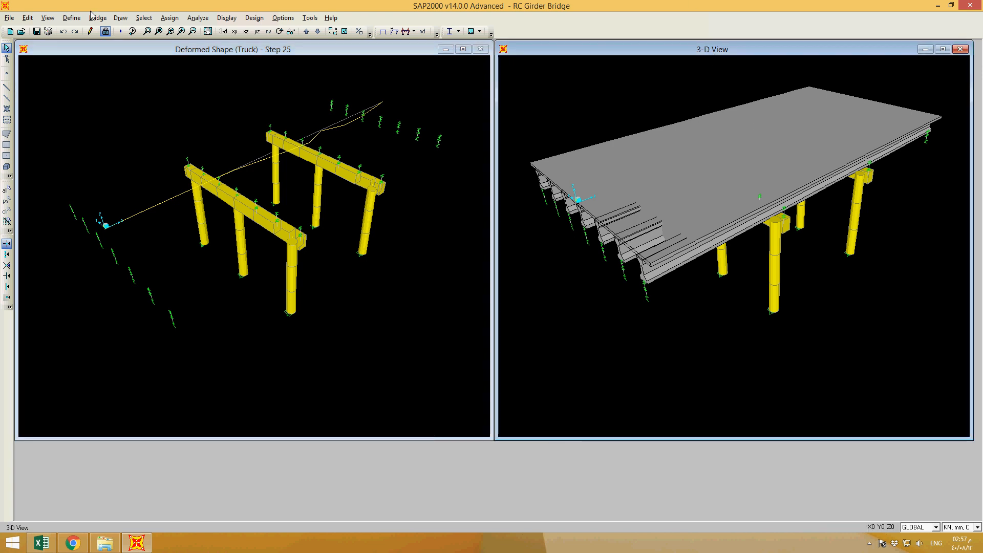
click(254, 17)
mouse_move(285, 24)
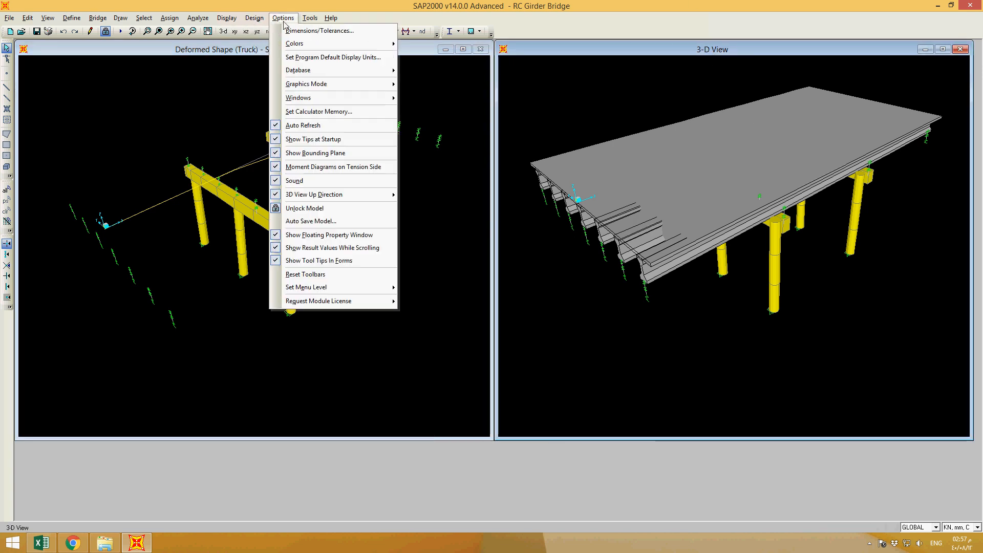
click(948, 53)
click(948, 53)
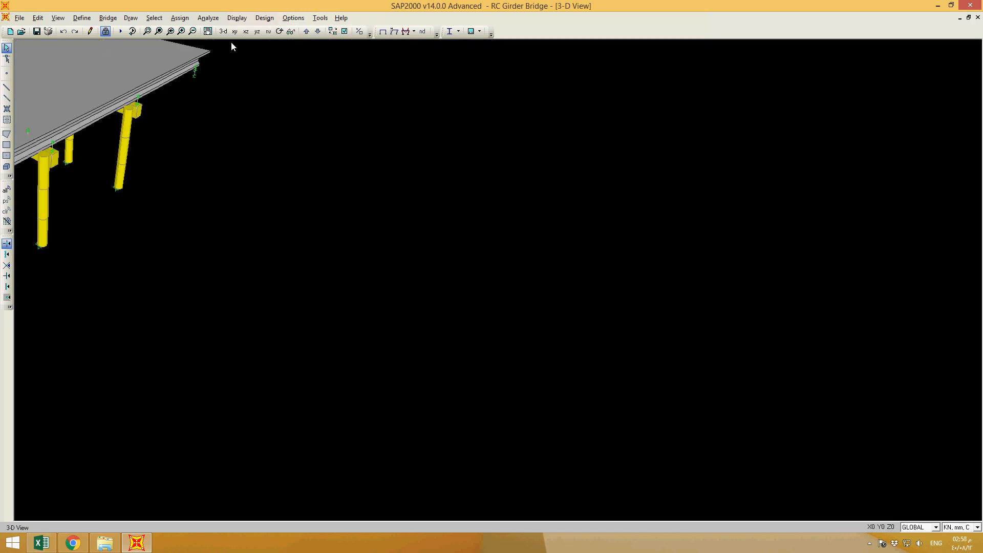
click(158, 32)
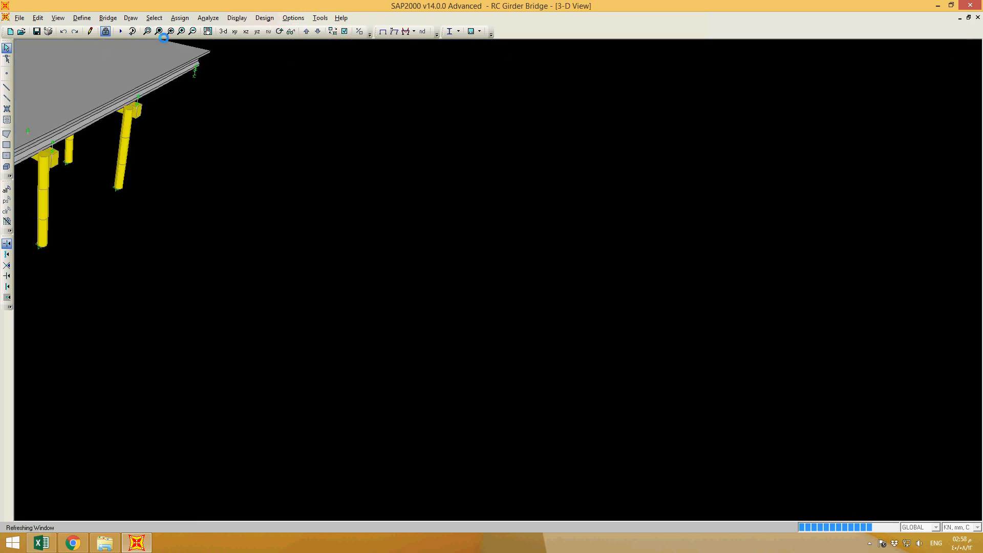
Show LANE1 through LANE4 with their lane widths on the bridge deck in the 3-D view.
click(274, 18)
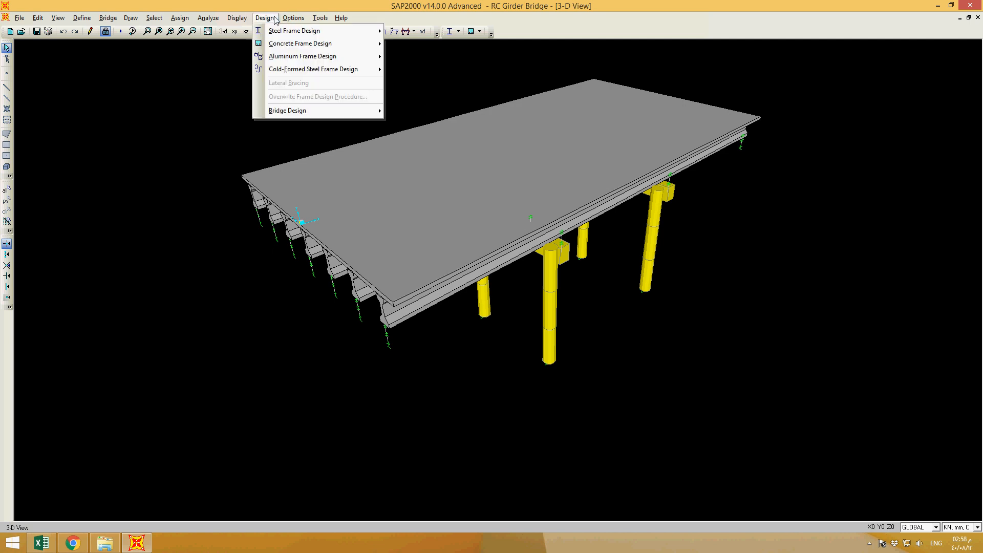
mouse_move(237, 18)
mouse_move(255, 45)
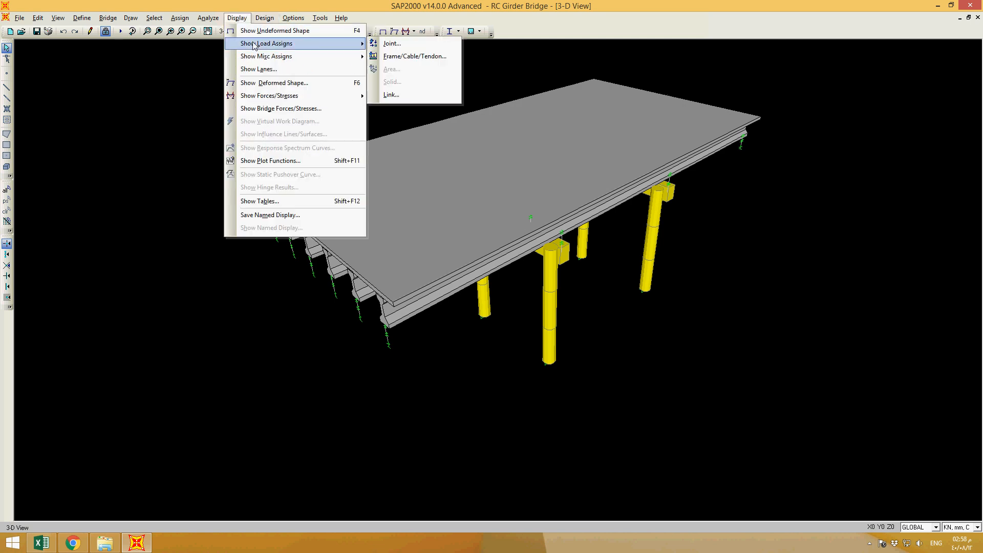
click(258, 69)
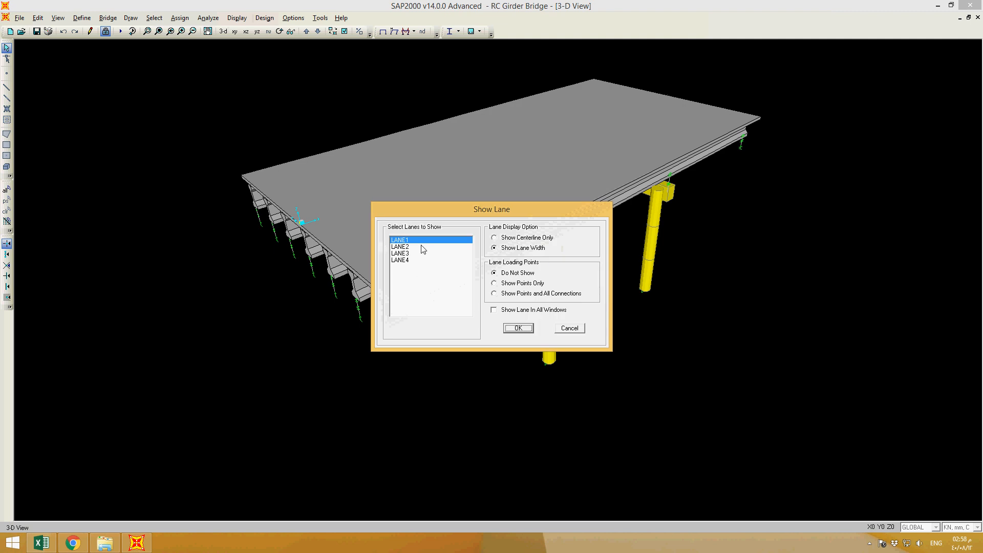
drag(424, 245, 427, 269)
click(520, 328)
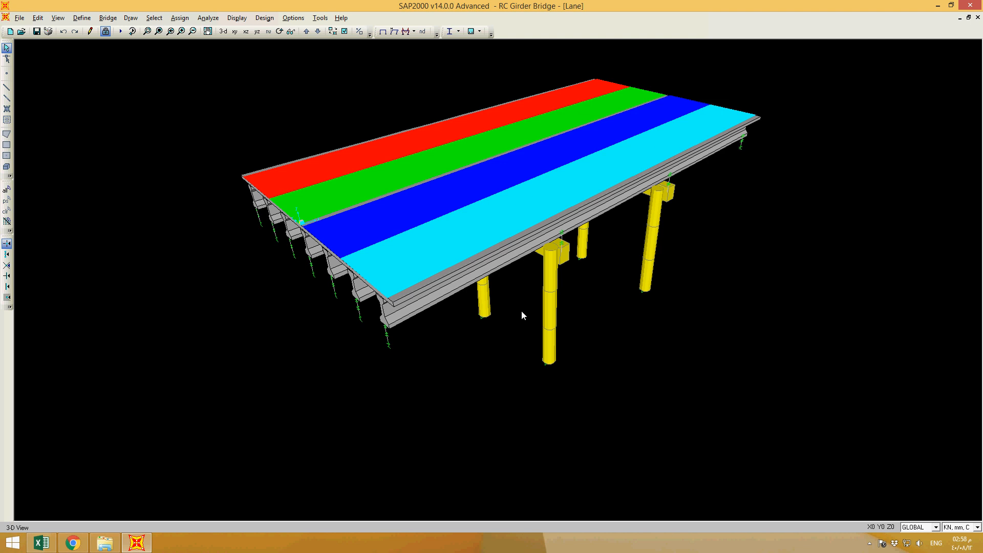
Create the Truck multi-step animation video again from the lane display, with vehicles shown, steps 1 to 101 and full uncompressed frames.
click(20, 19)
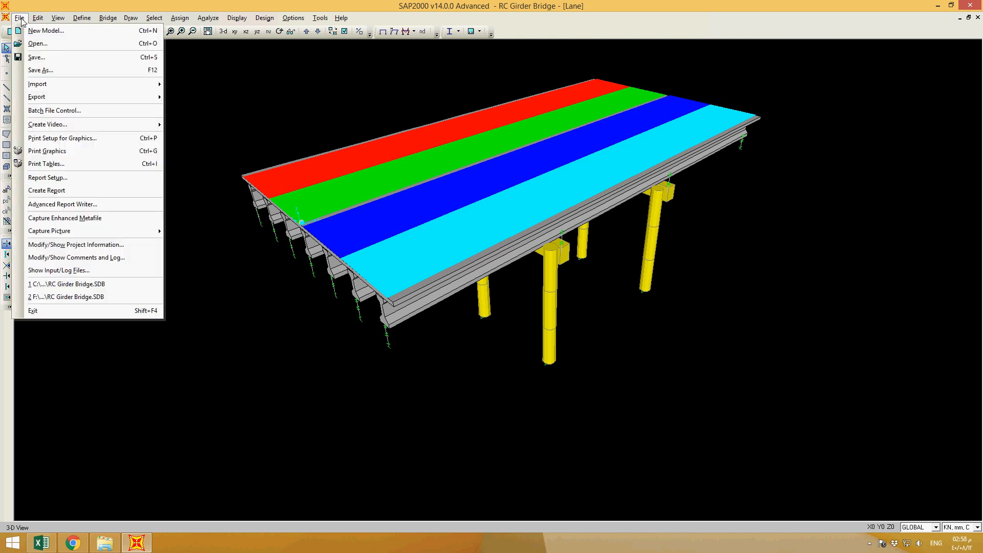
mouse_move(44, 124)
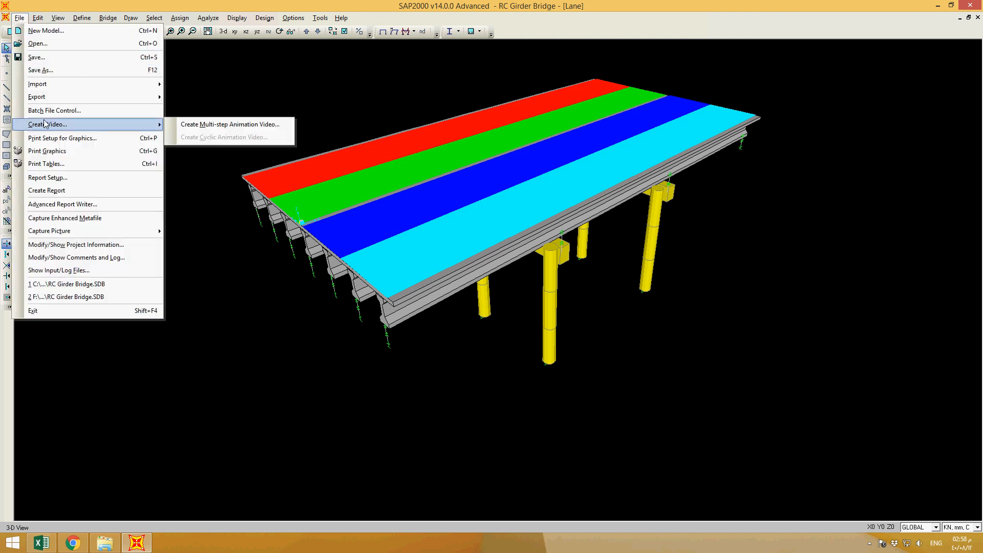
click(222, 124)
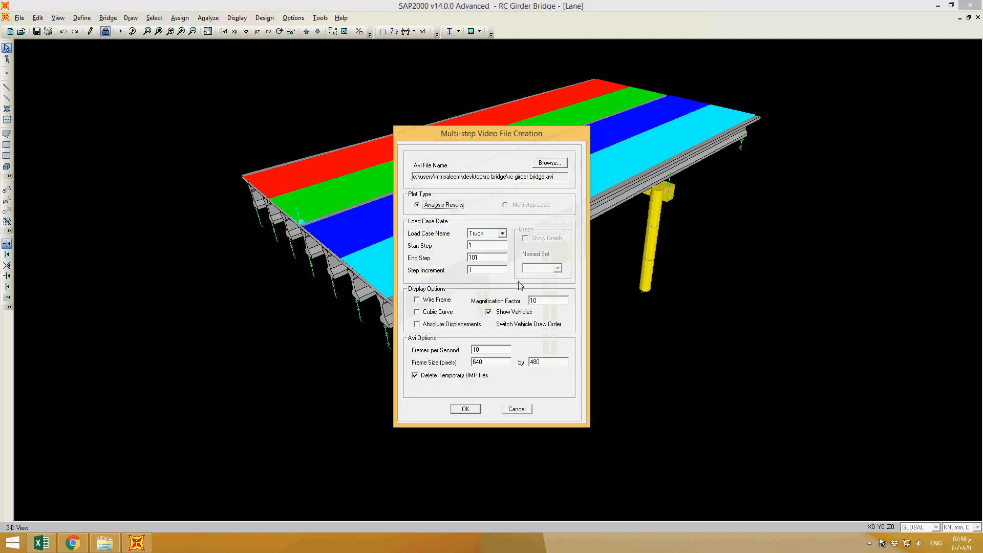
click(466, 410)
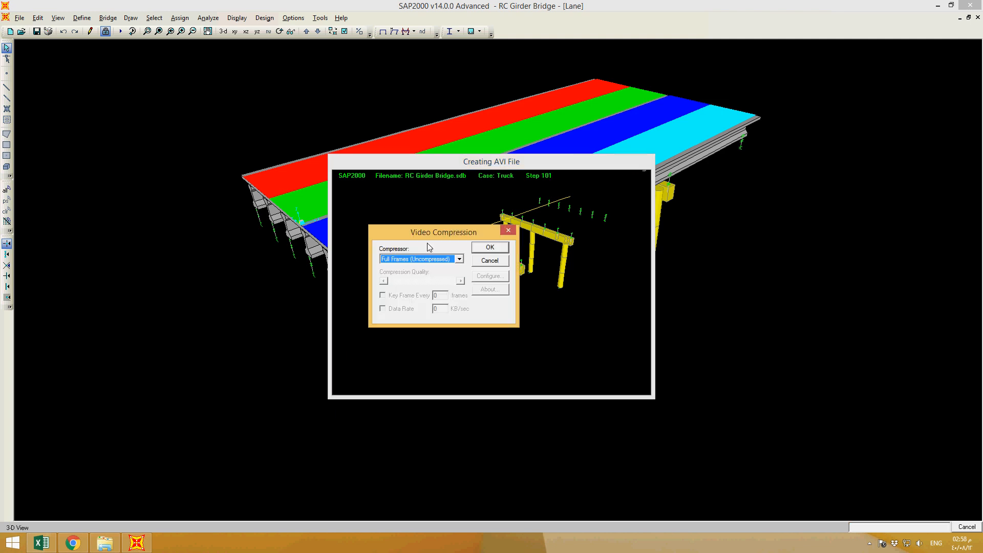
click(503, 250)
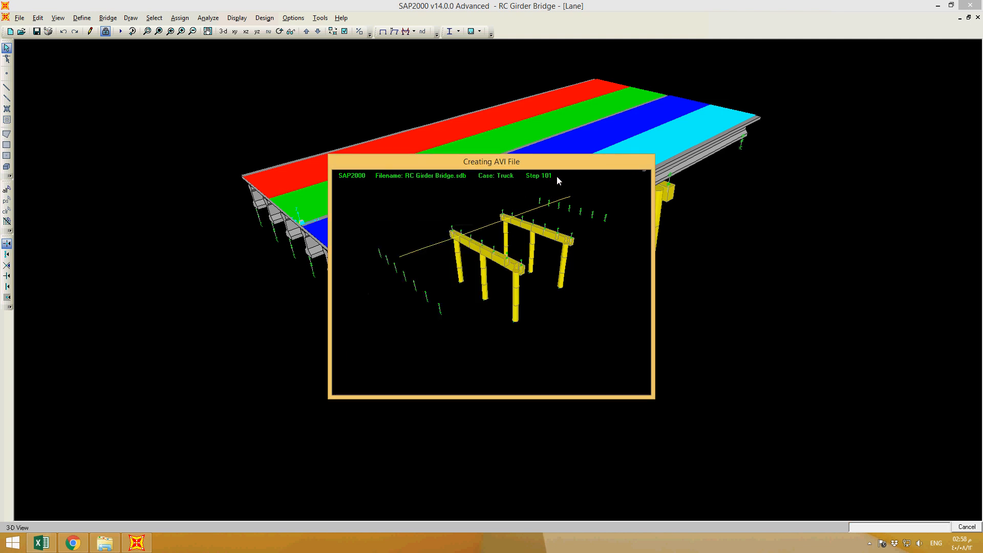
Switch to File Explorer and open the exported rc girder bridge.avi from the RC bridge folder on the Desktop.
click(105, 544)
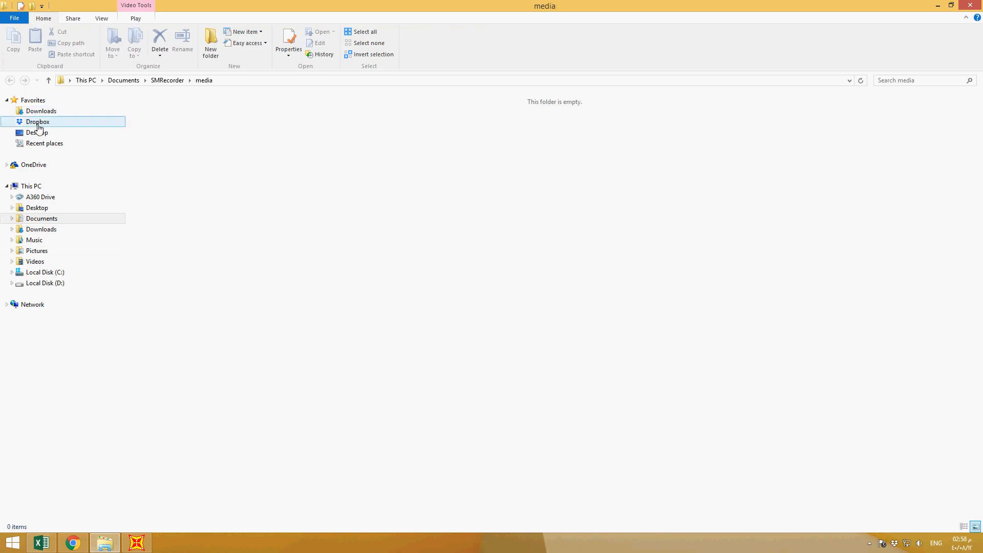
click(38, 209)
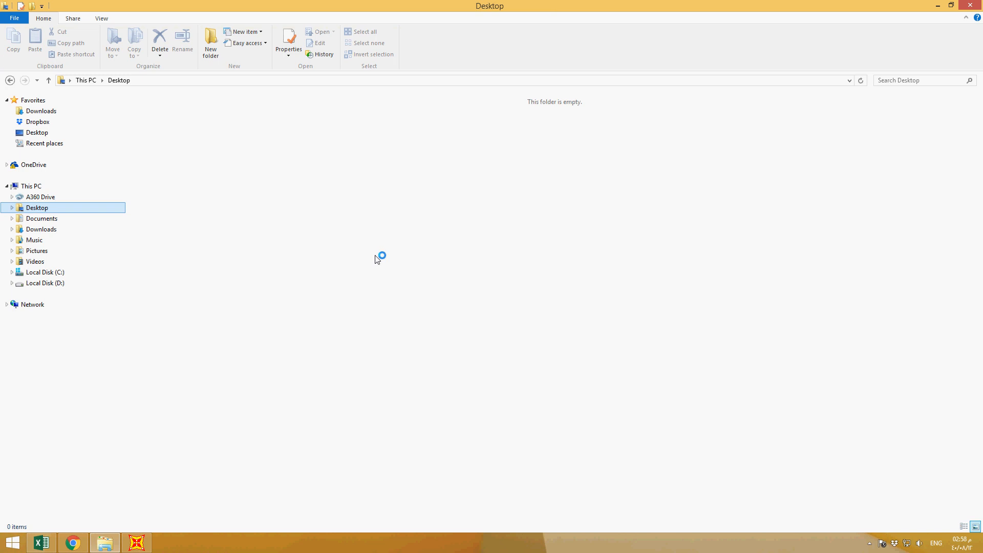
click(425, 147)
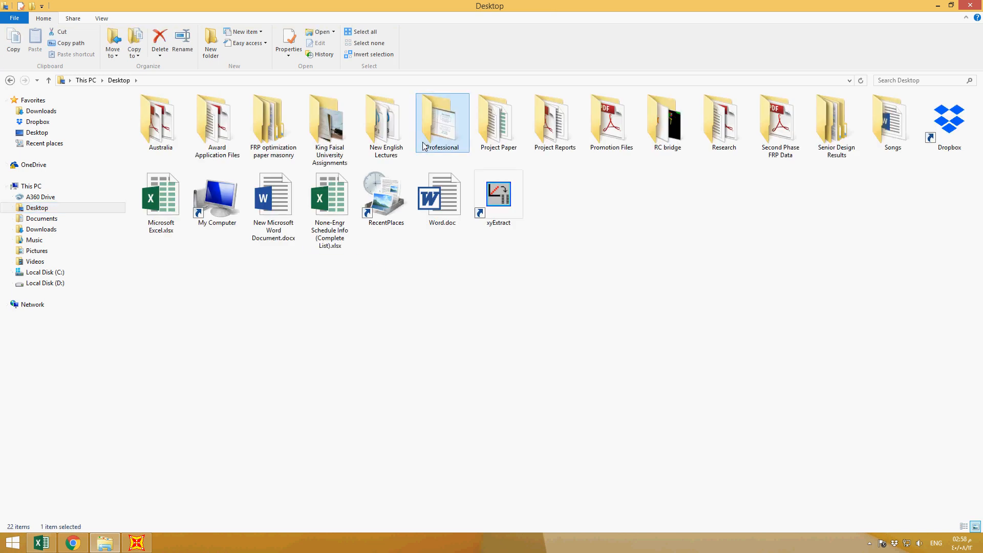
click(670, 131)
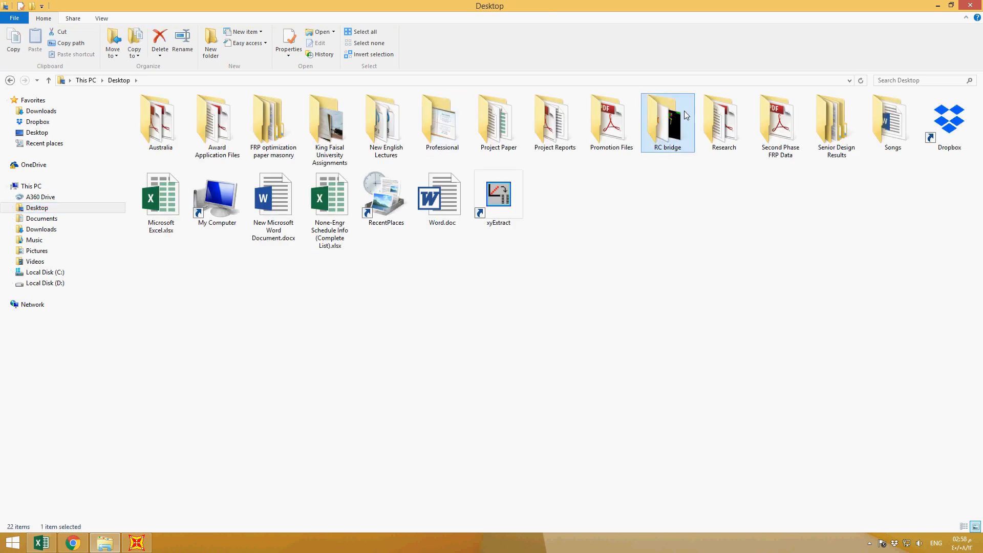
double_click(669, 131)
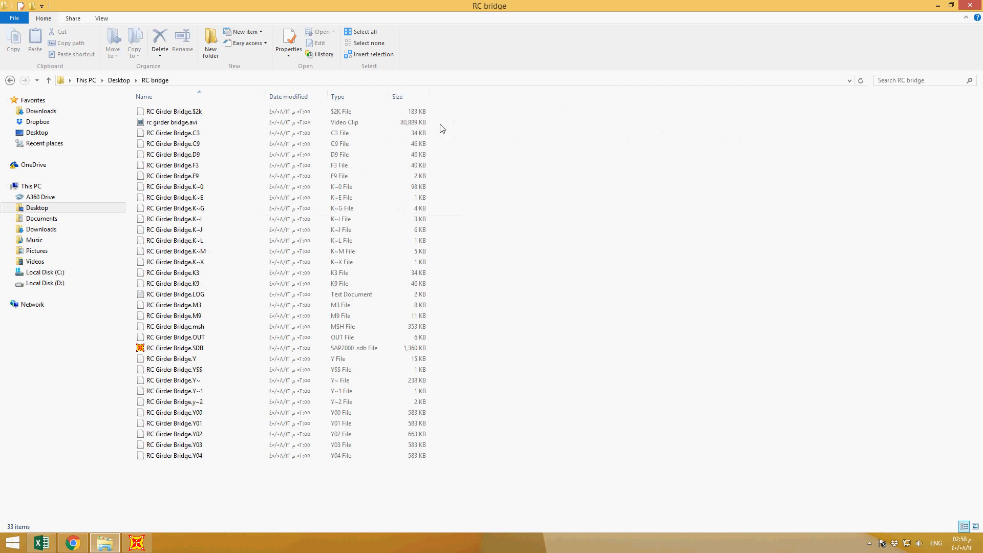
double_click(159, 125)
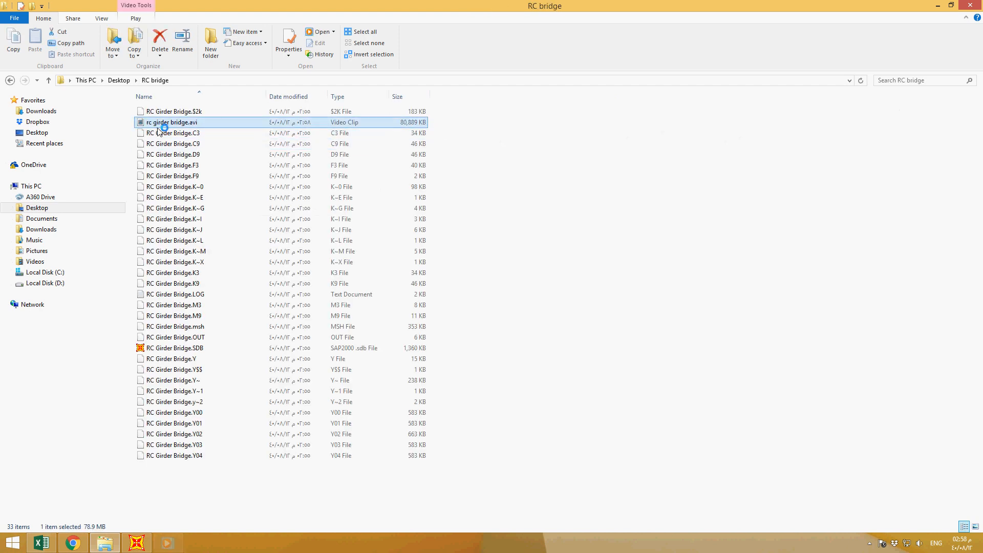
double_click(158, 123)
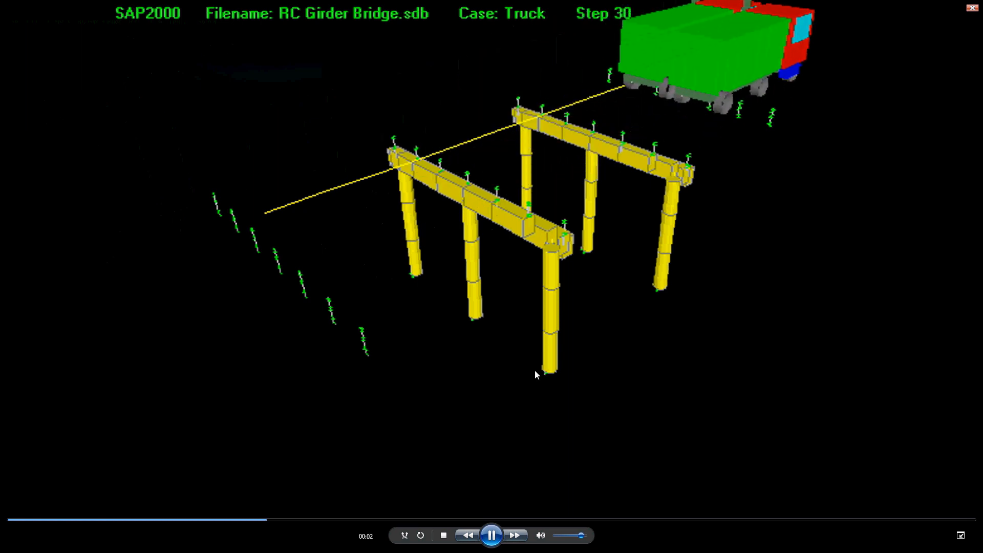
Review the truck movement in the exported video, pausing and resuming playback, and close the player.
click(490, 536)
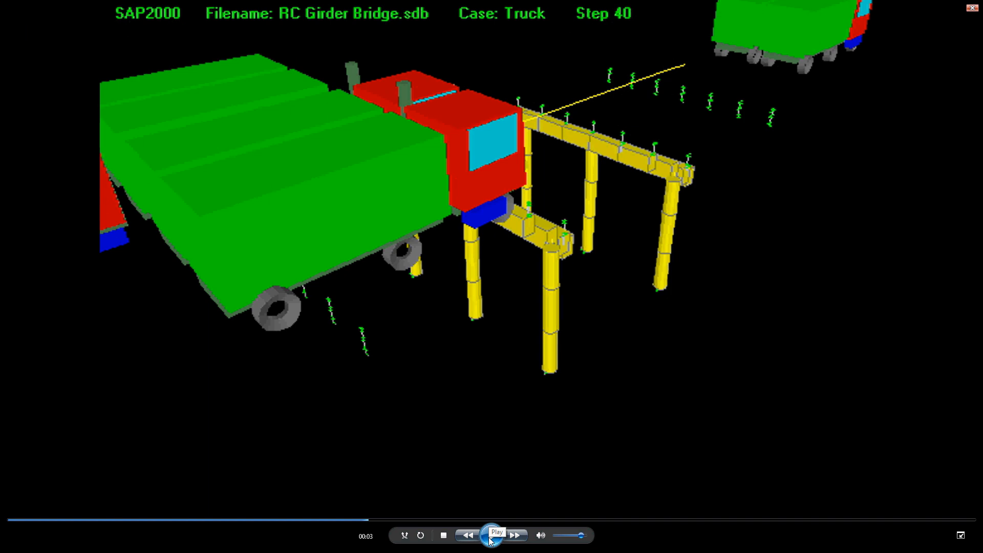
click(490, 540)
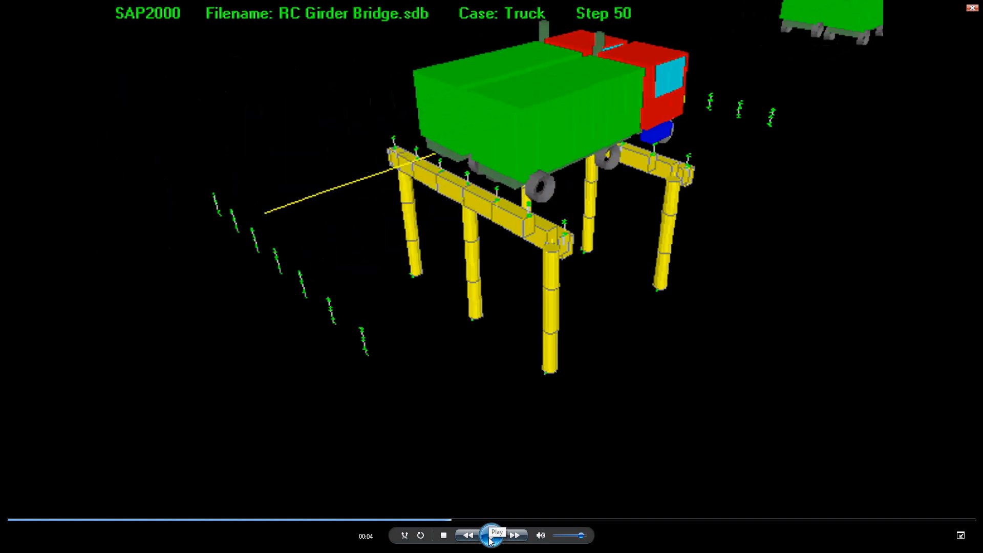
click(490, 540)
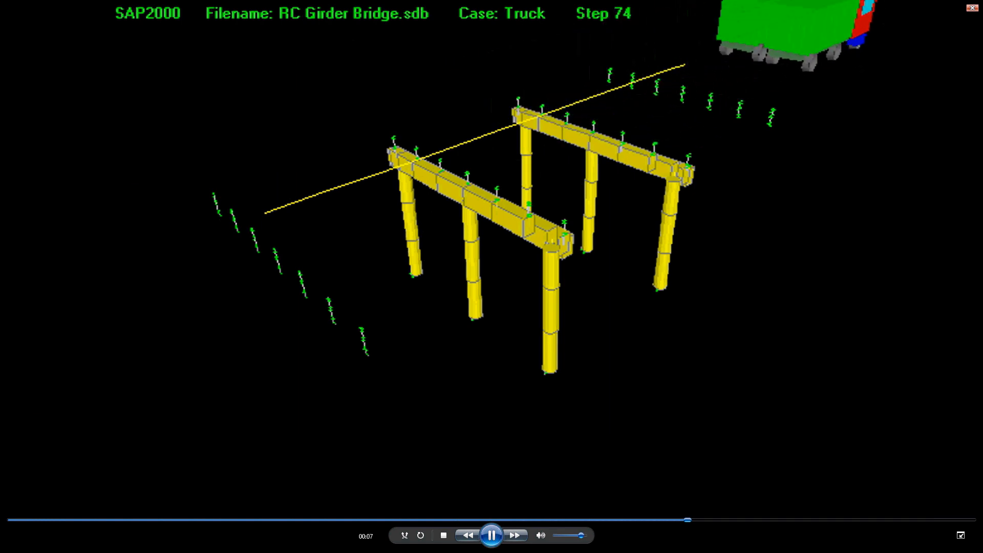
click(978, 9)
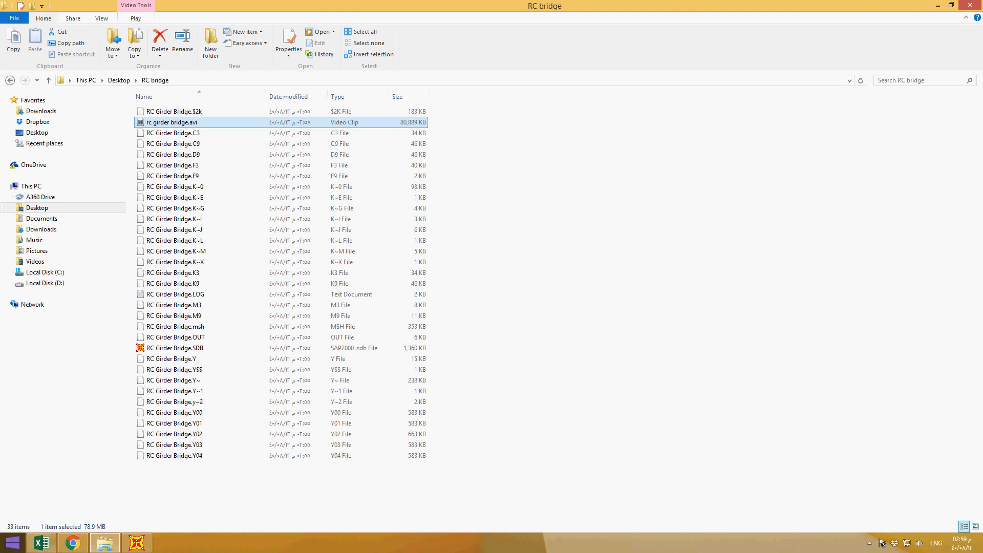
Switch back to SAP2000 and open the bridge forces and stresses response display for the bridge object.
mouse_move(73, 543)
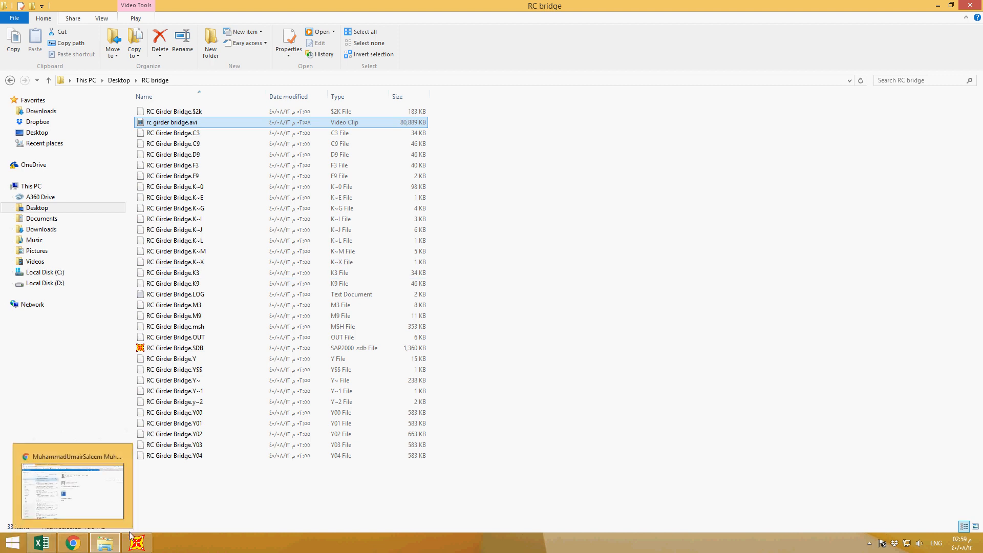
mouse_move(137, 543)
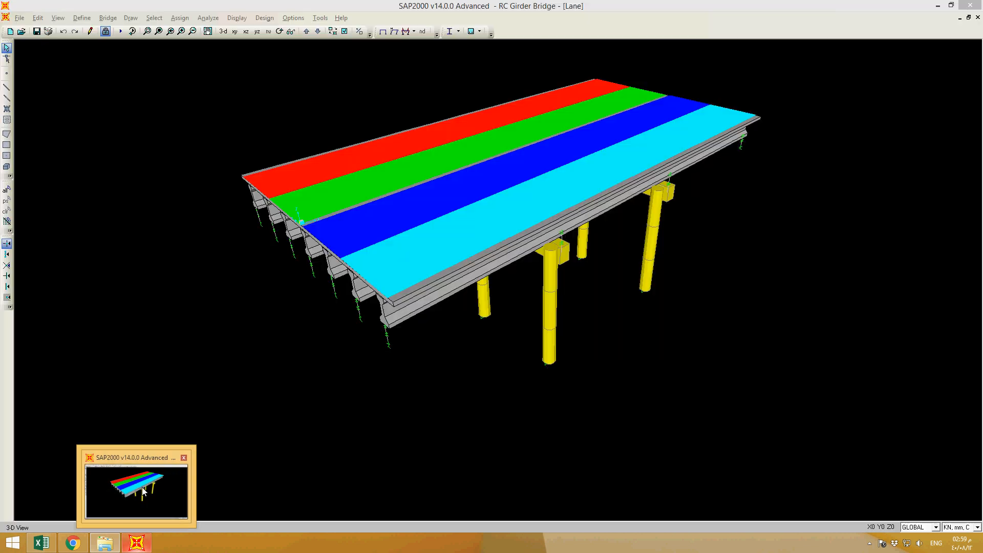
click(143, 490)
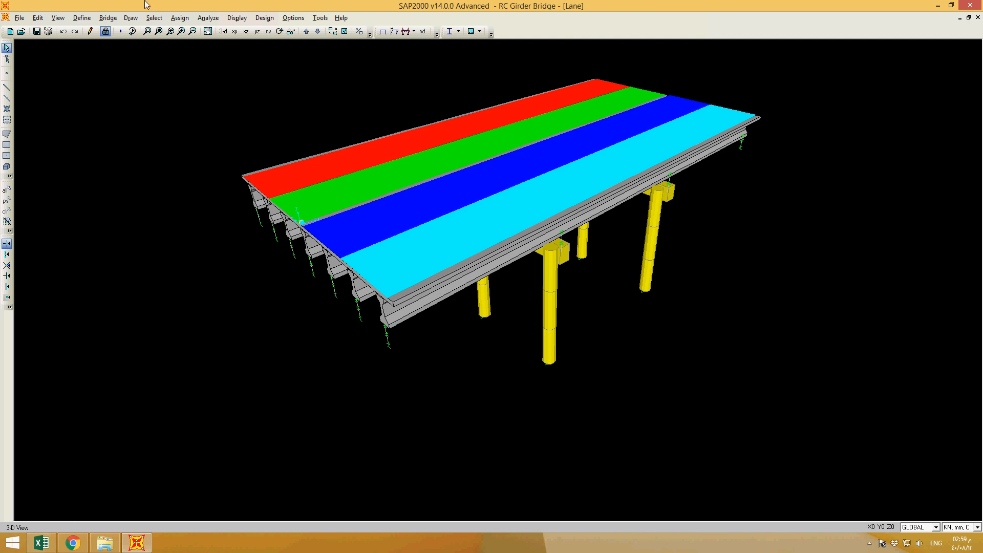
click(248, 19)
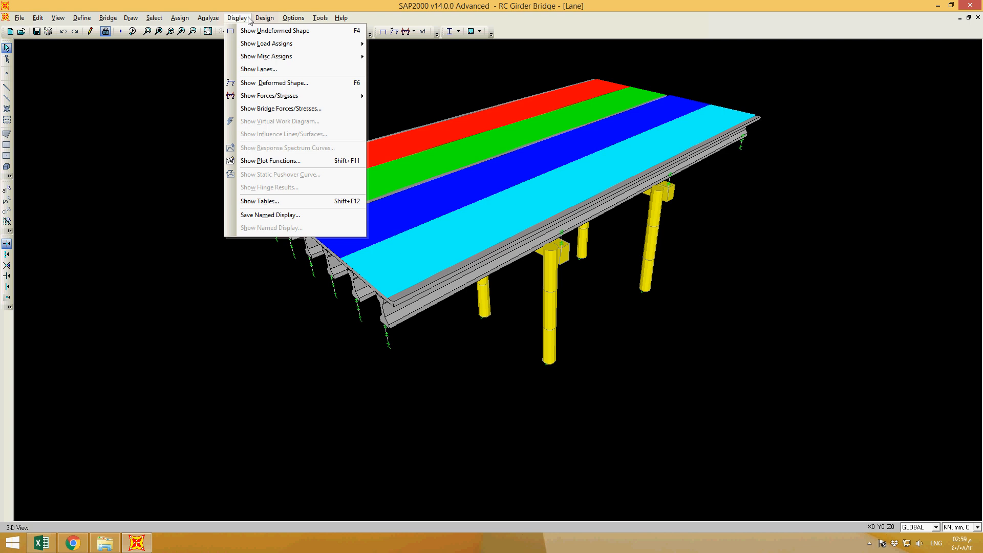
mouse_move(269, 20)
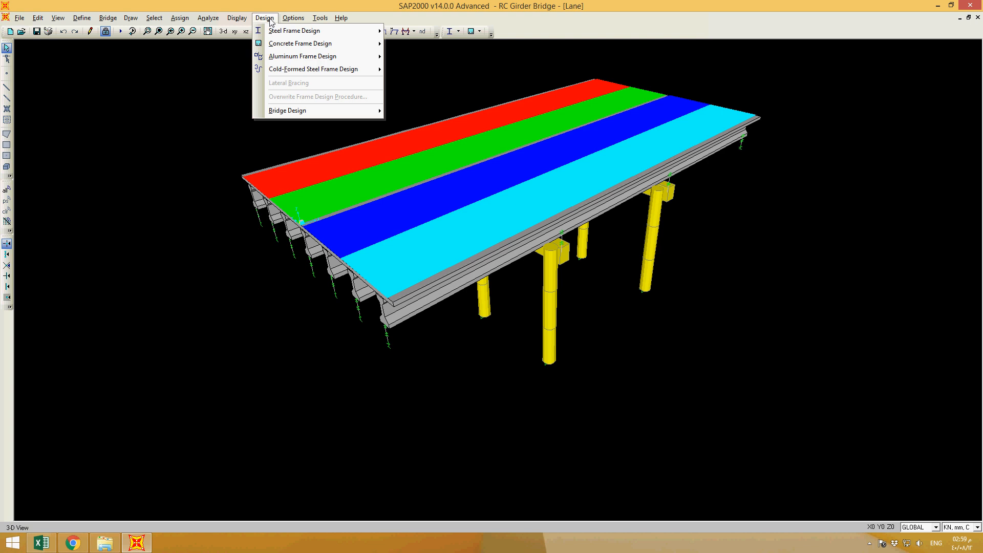
mouse_move(232, 21)
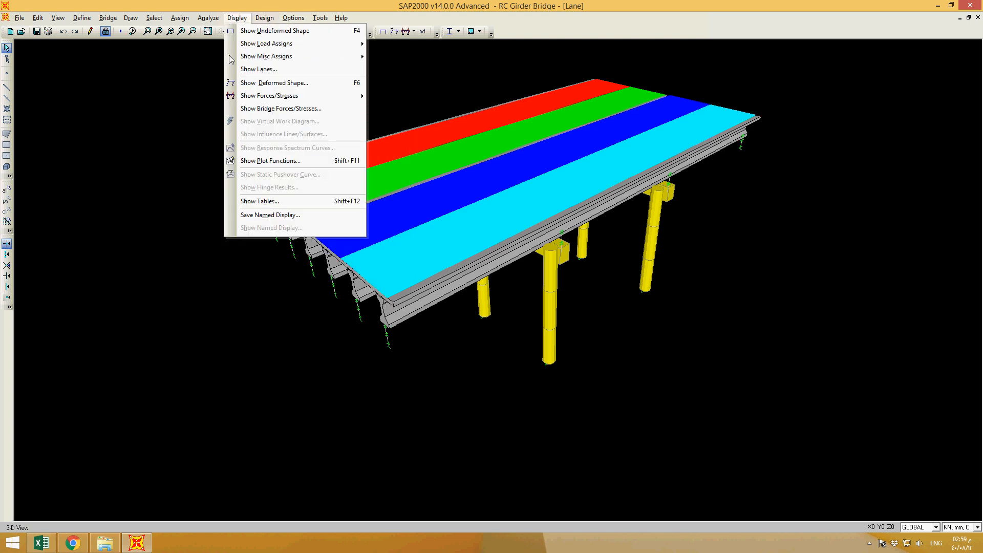
mouse_move(250, 96)
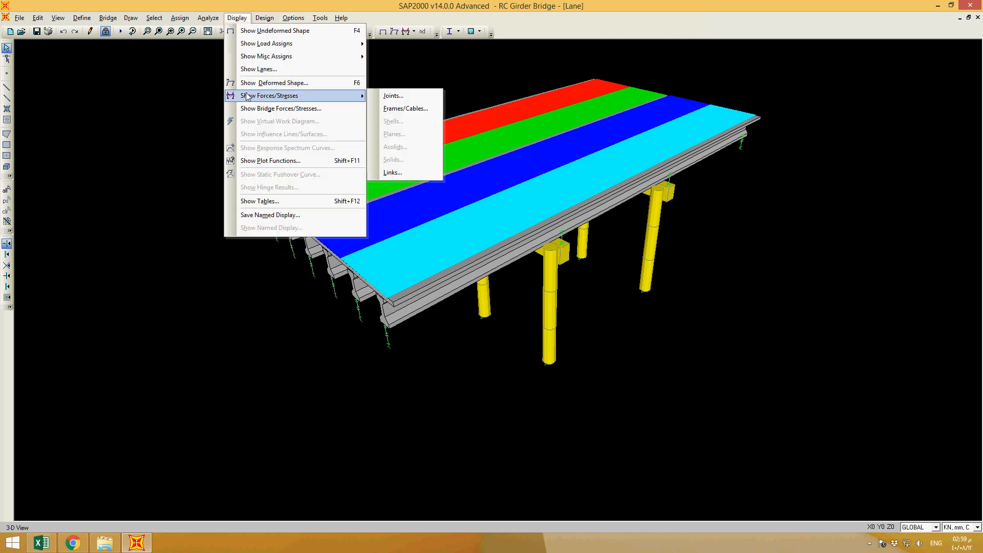
click(333, 109)
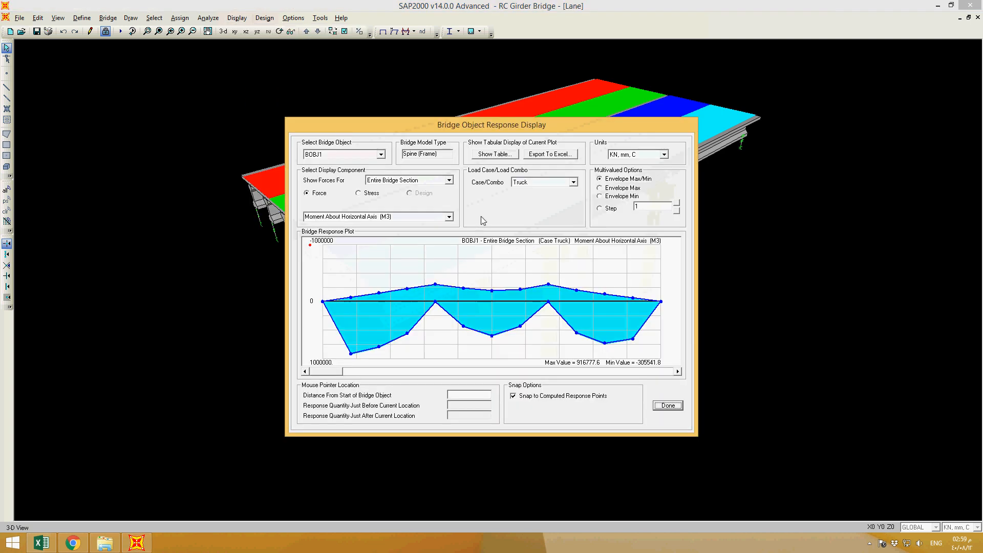
Plot Moment About Vertical Axis (M2) for the entire bridge section under the Truck case, in KN, m, C units.
click(449, 180)
click(448, 182)
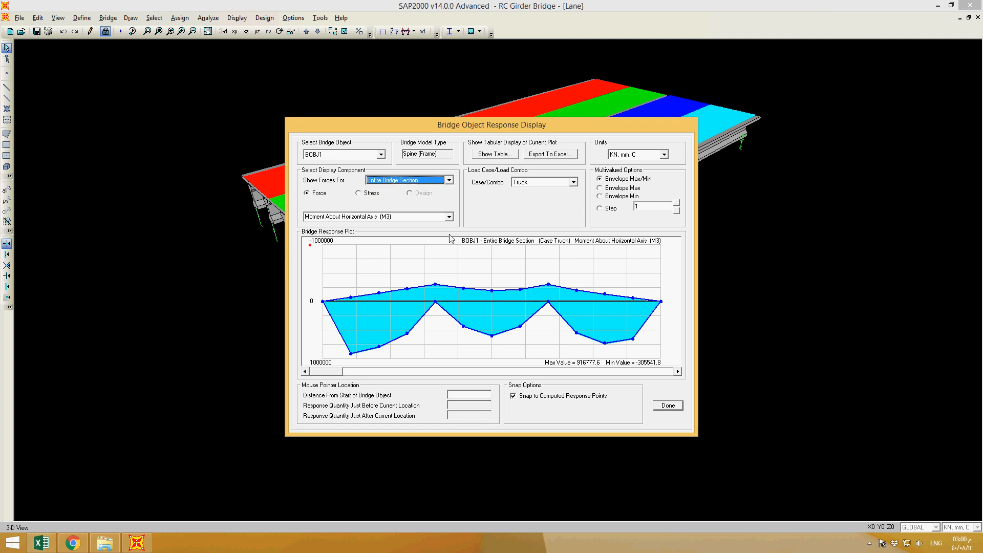
click(449, 216)
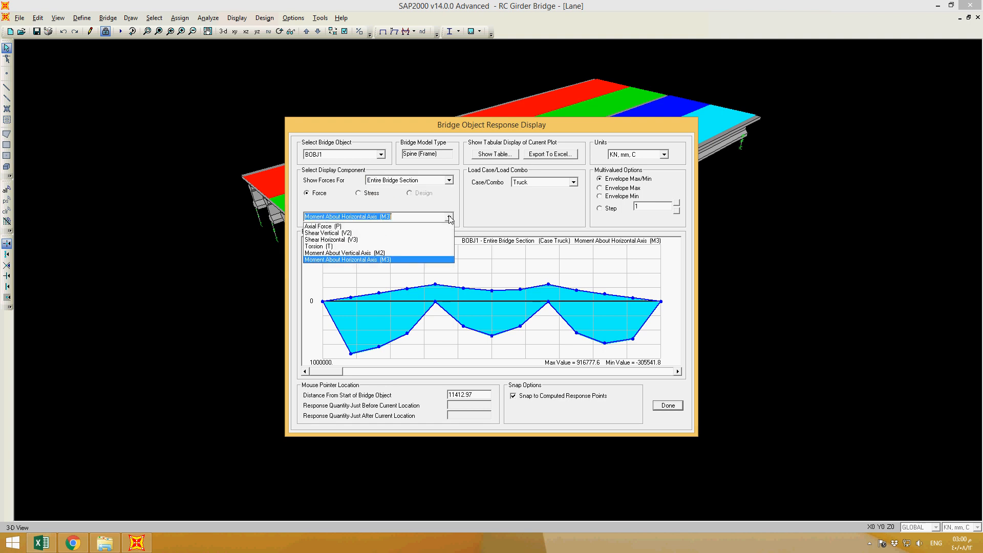
click(364, 253)
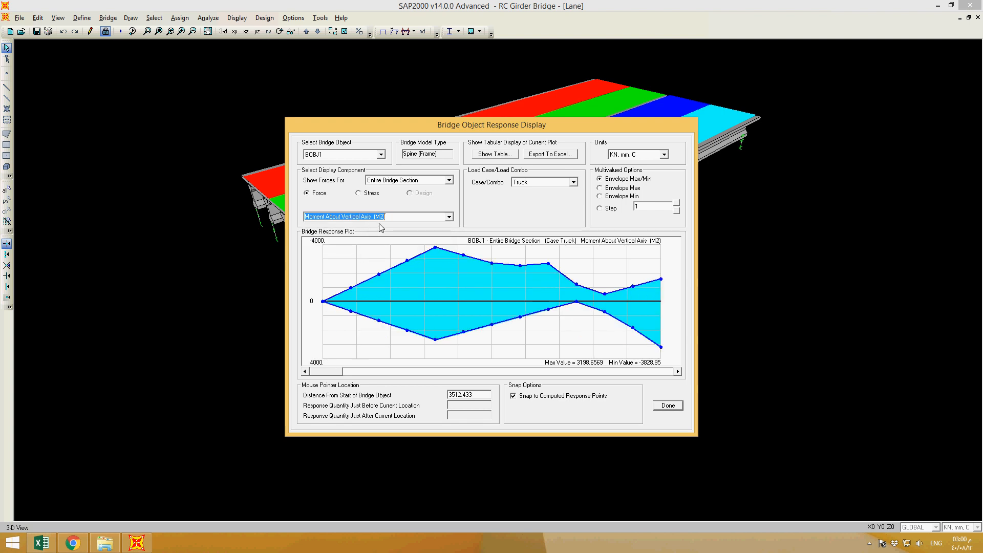
click(562, 183)
click(563, 183)
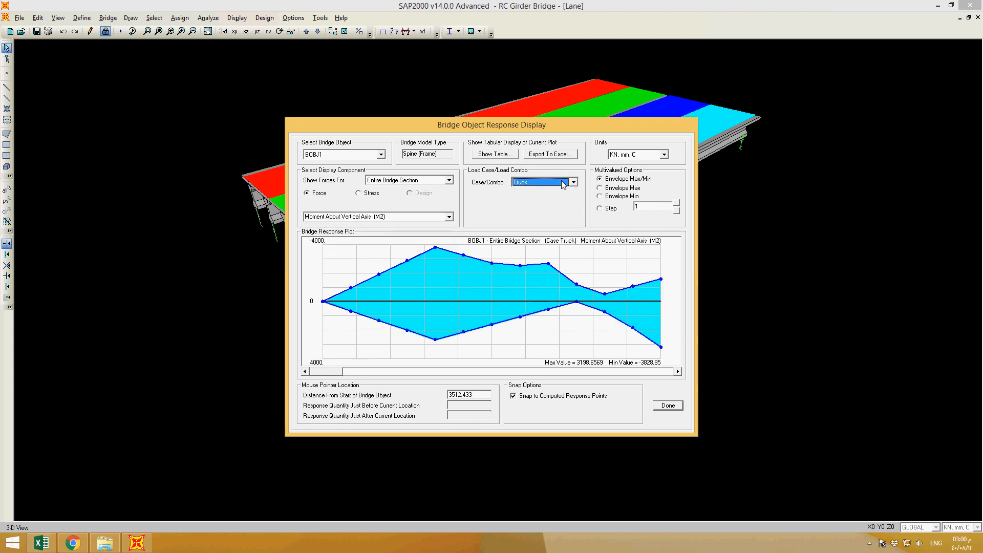
click(661, 154)
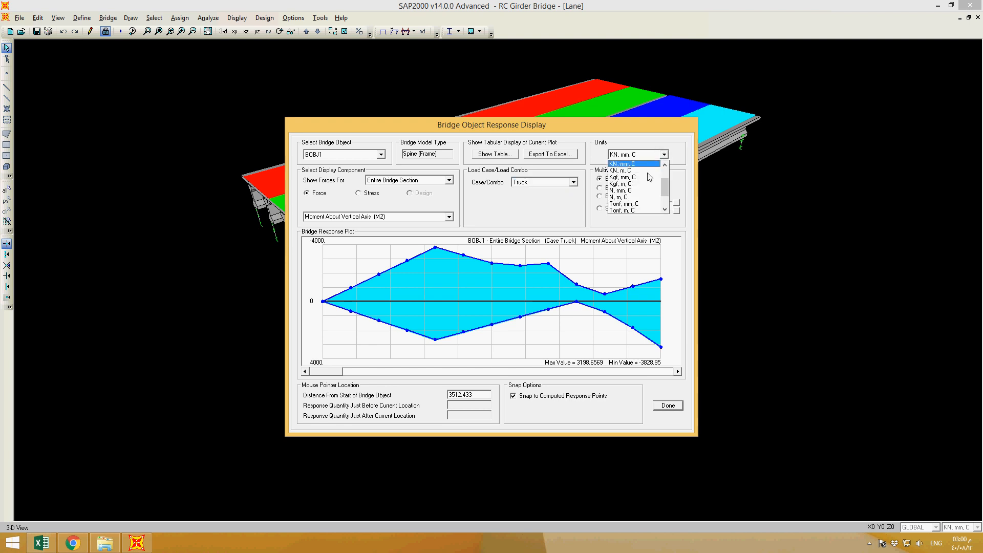
click(623, 170)
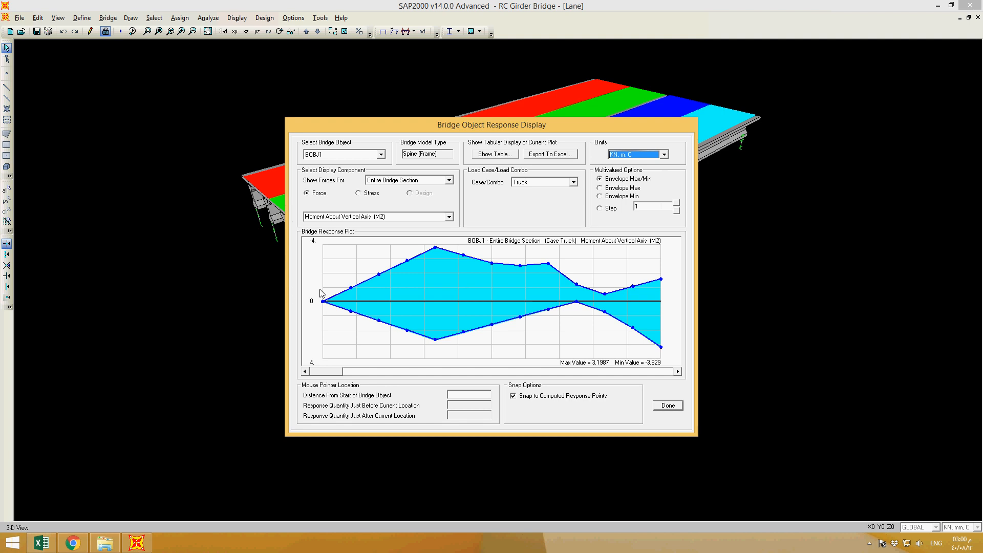
Review the Truck response plots for Moment About Horizontal Axis (M3) and Shear Vertical (V2), and close the response display.
click(449, 217)
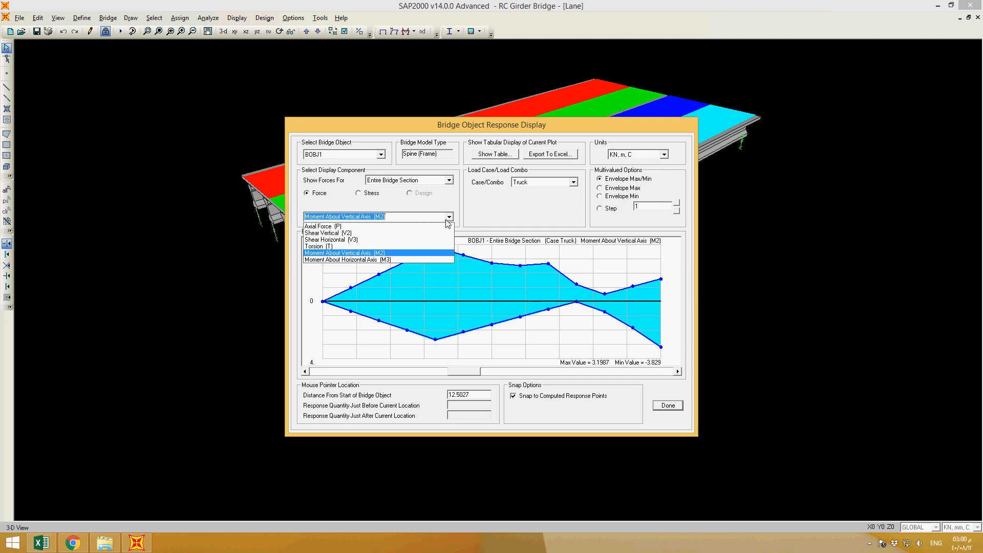
click(389, 260)
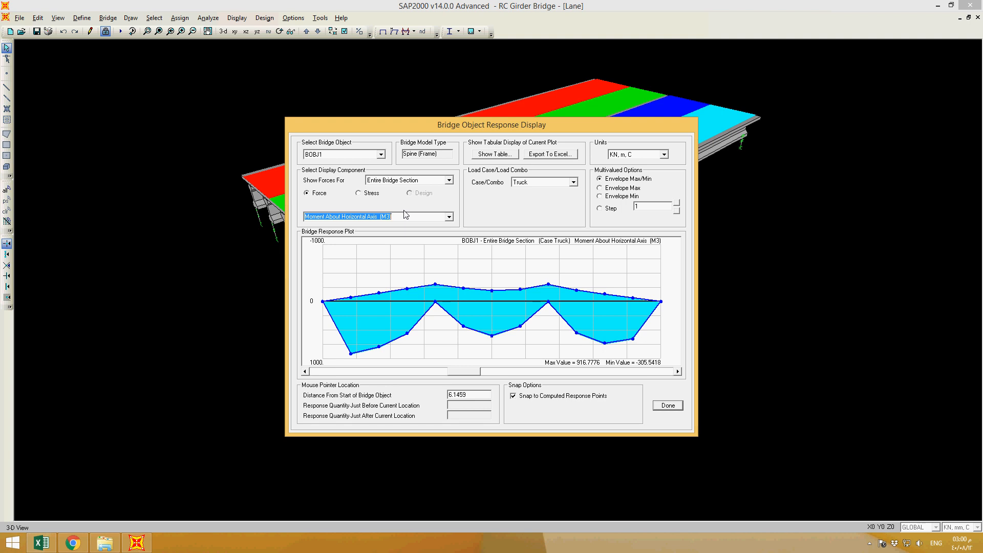
click(449, 217)
click(414, 237)
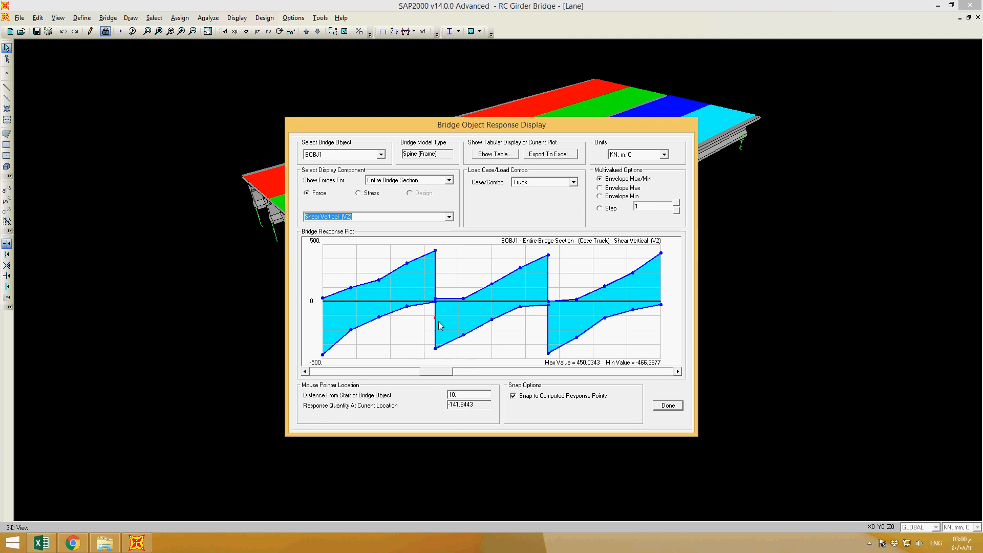
click(669, 406)
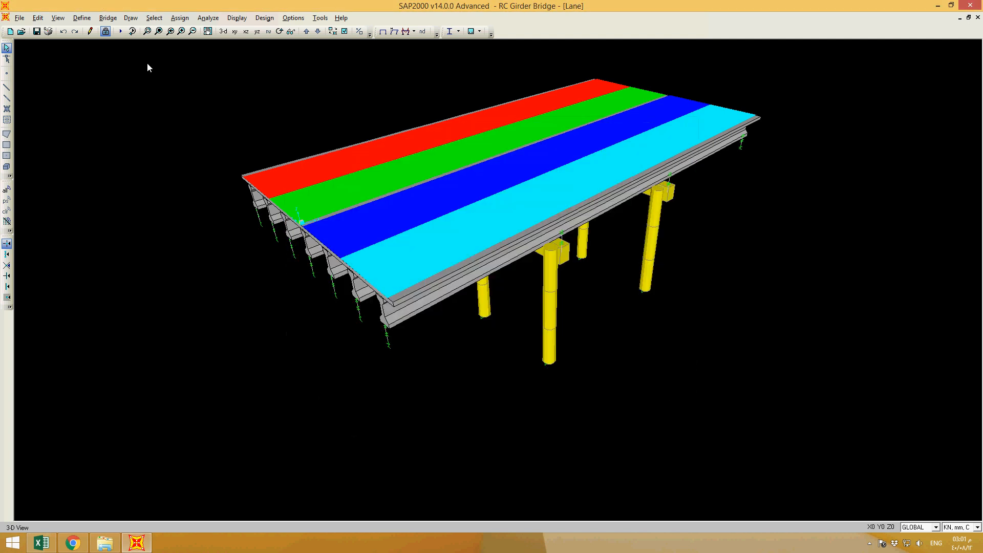
Try to display the frame Moment 3-3 diagram for the Truck case at step 1, and close the program.
click(248, 20)
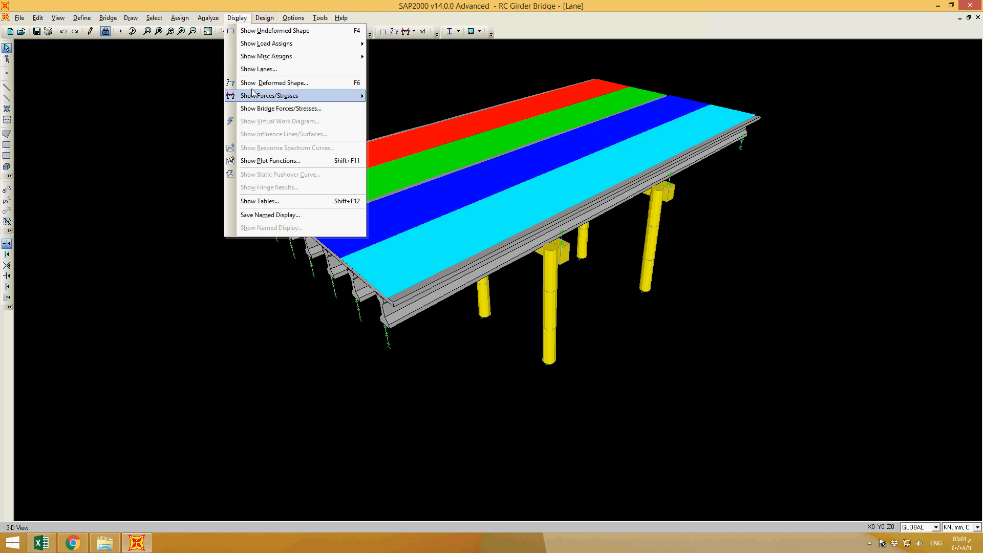
mouse_move(264, 99)
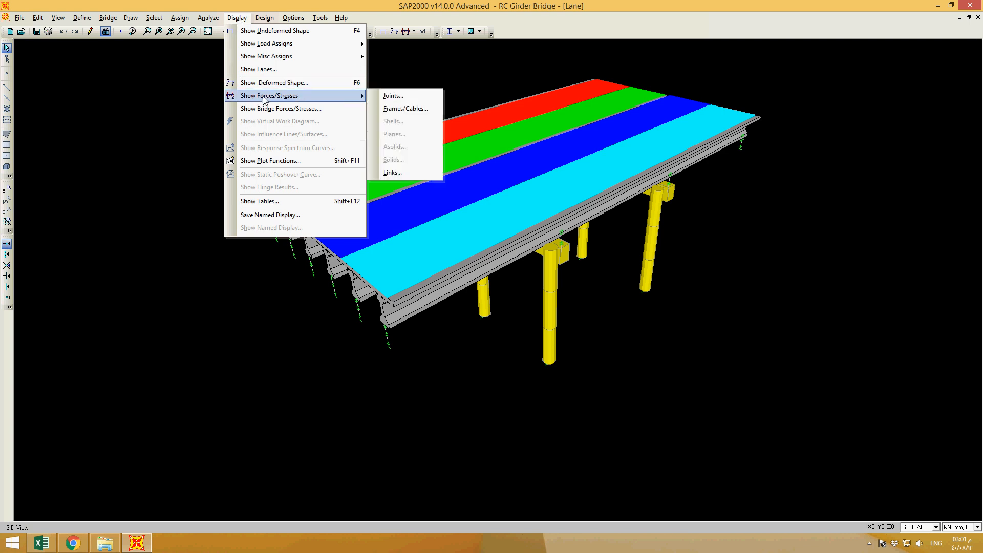
click(409, 109)
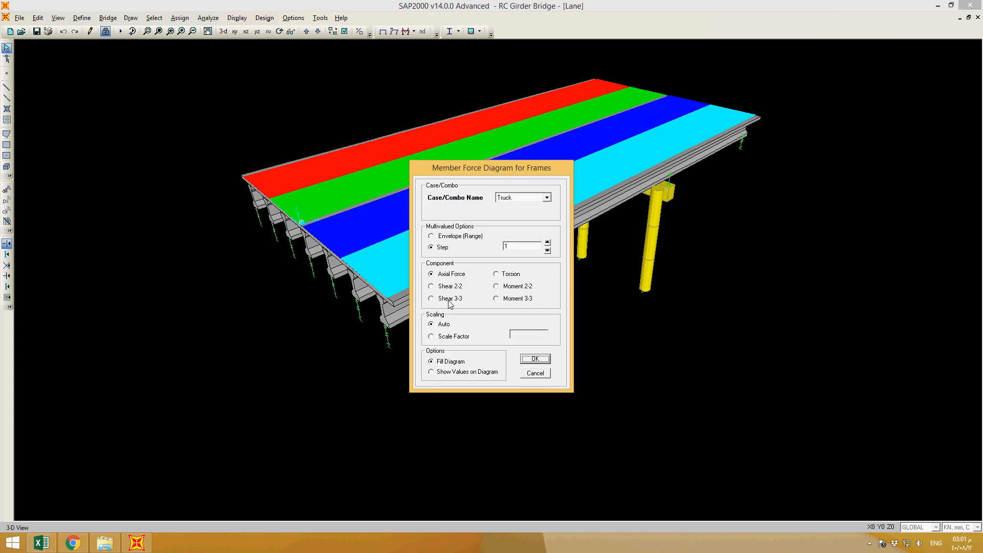
drag(509, 169, 274, 176)
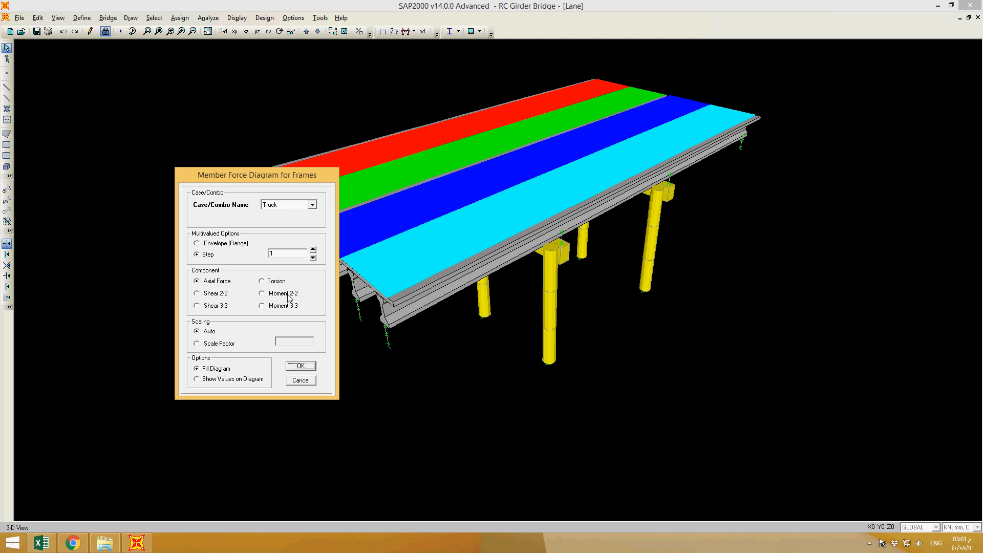
click(287, 307)
click(305, 367)
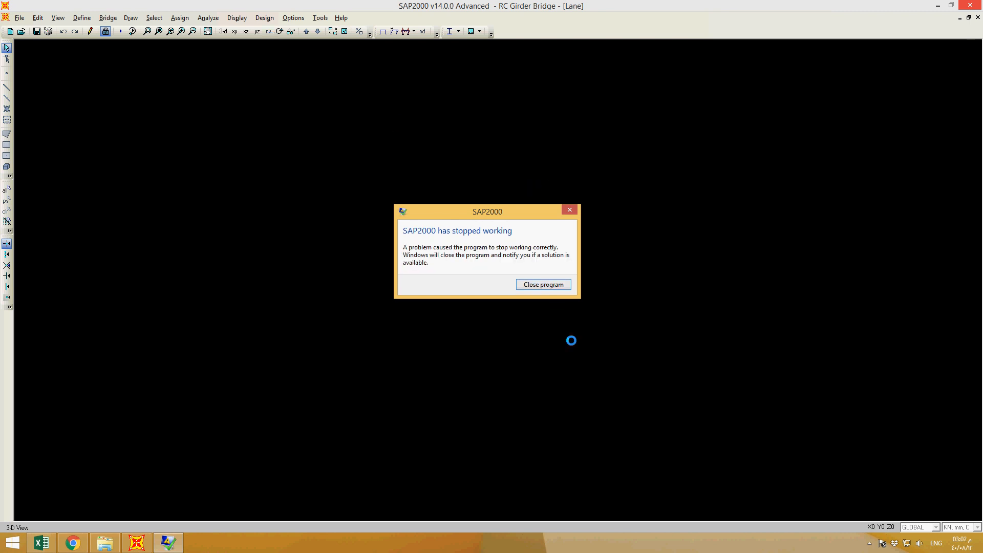
click(545, 285)
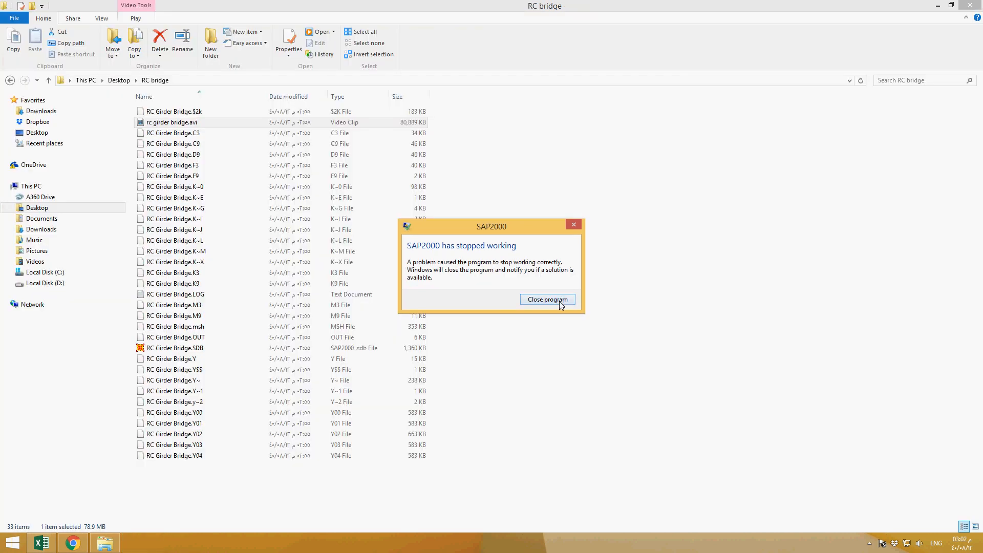
Dismiss the crash notice, reopen the RC Girder Bridge.SDB model in SAP2000, and unlock it by deleting its analysis results.
click(561, 301)
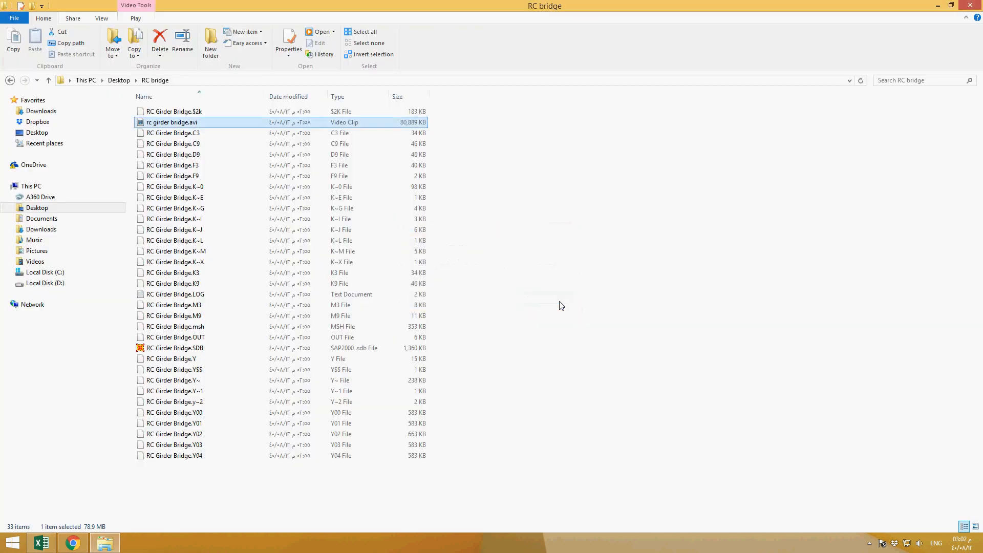
double_click(180, 351)
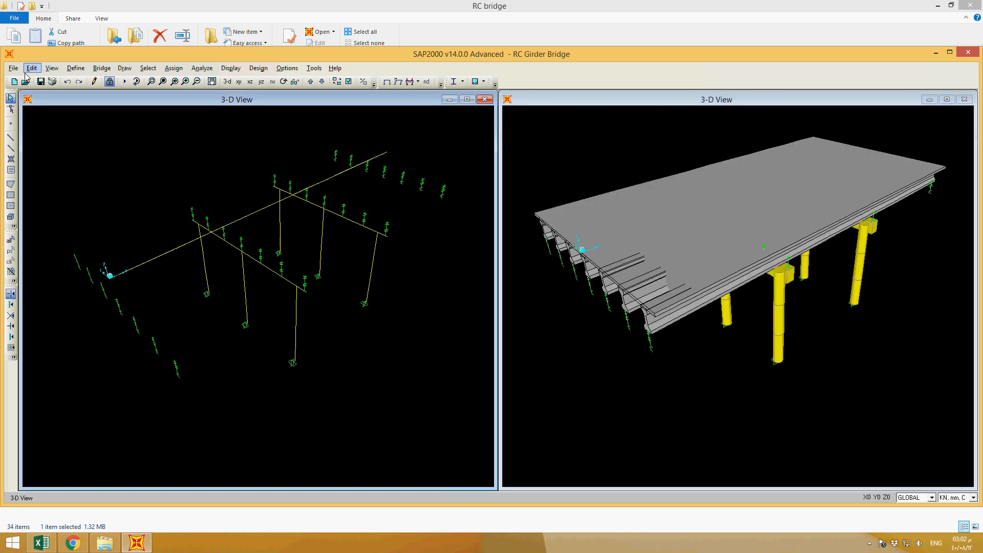
click(16, 71)
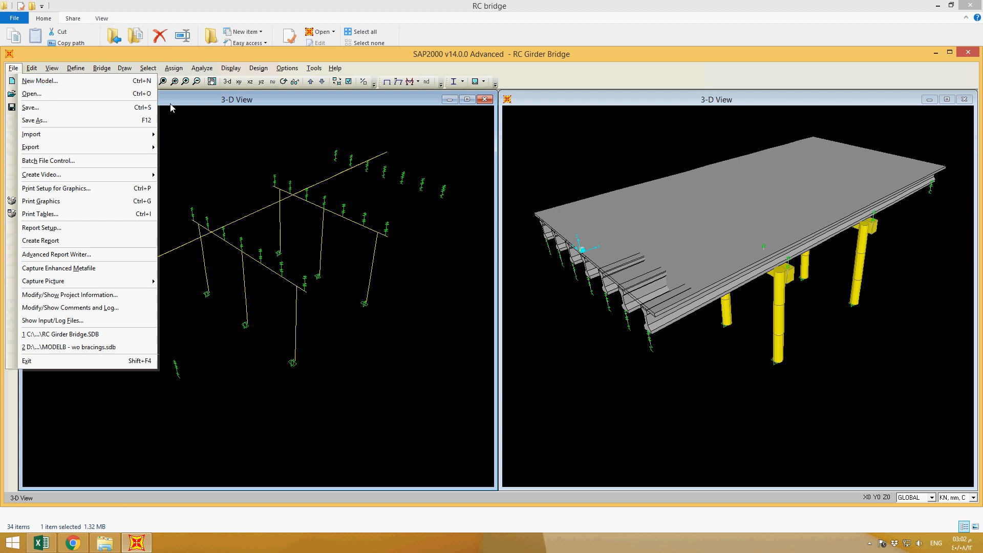
click(187, 107)
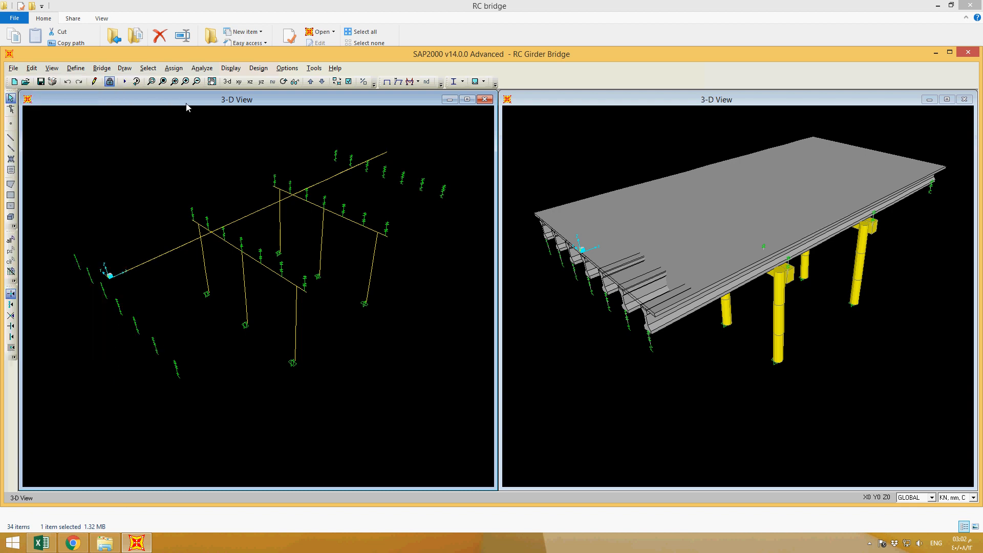
click(110, 81)
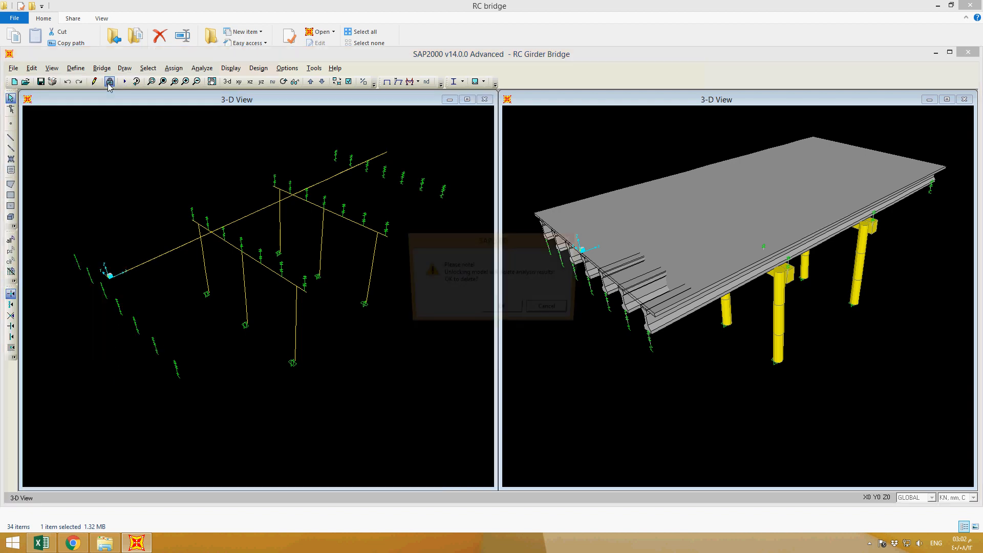
click(497, 313)
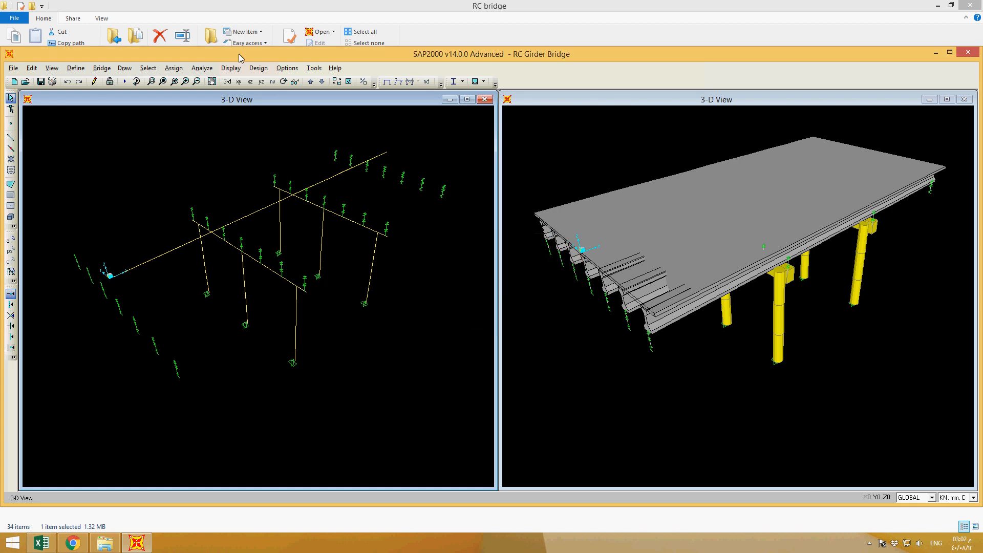
Set every load case to run except Truck, run the analysis, and close the analysis report.
click(174, 69)
mouse_move(202, 68)
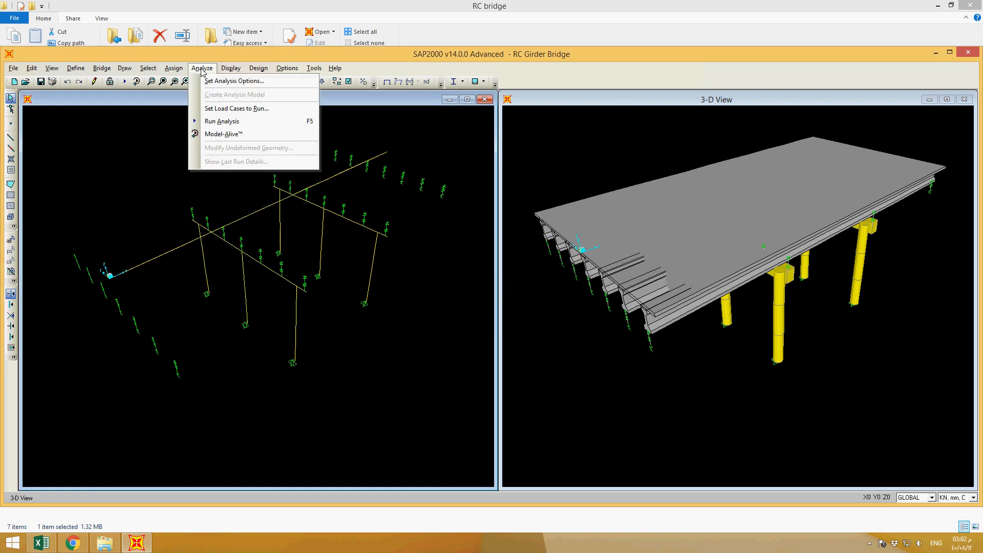
click(214, 122)
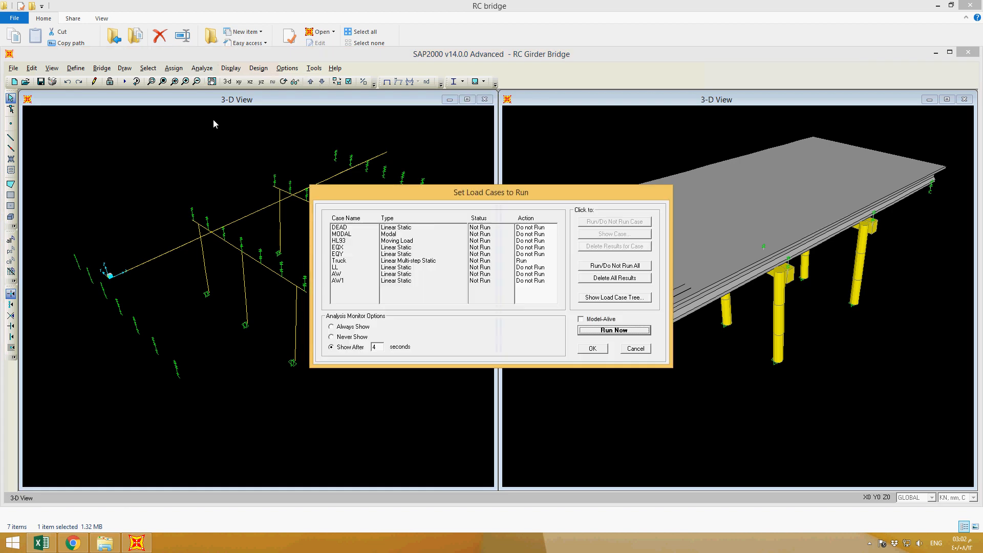
click(616, 266)
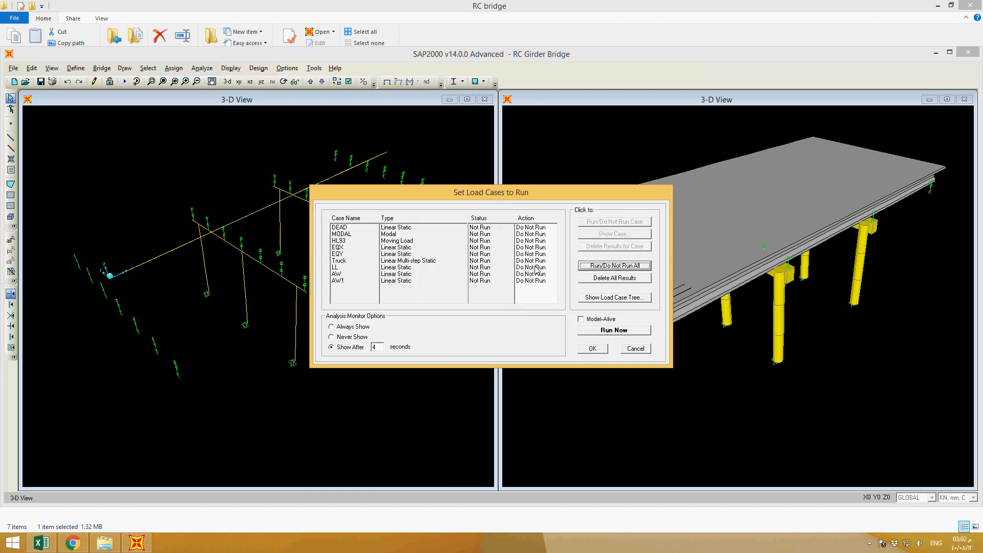
click(622, 267)
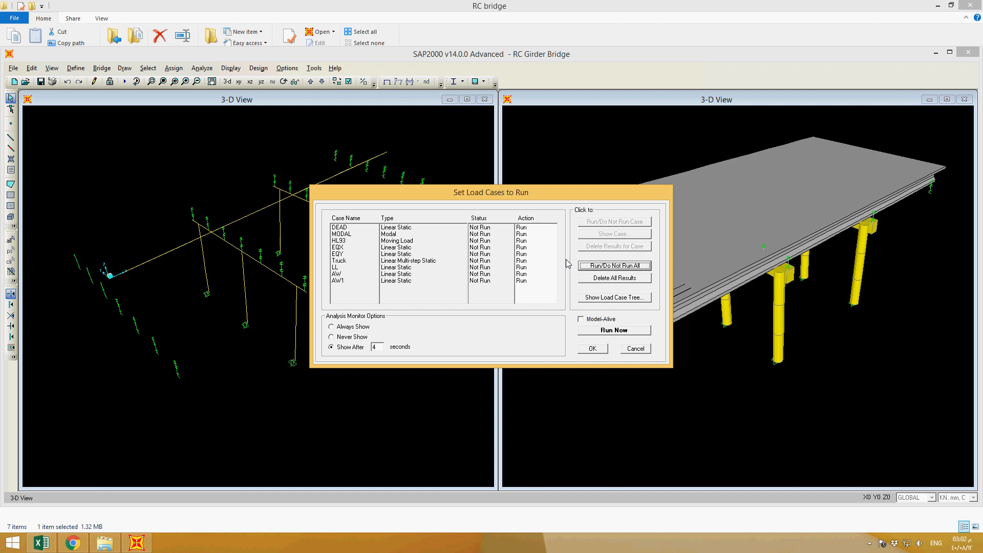
click(522, 261)
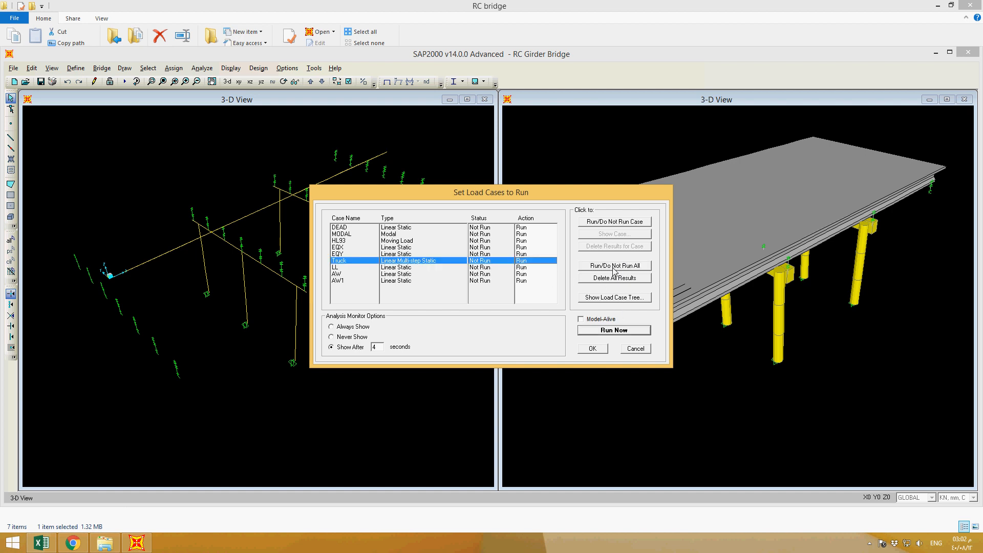
click(625, 222)
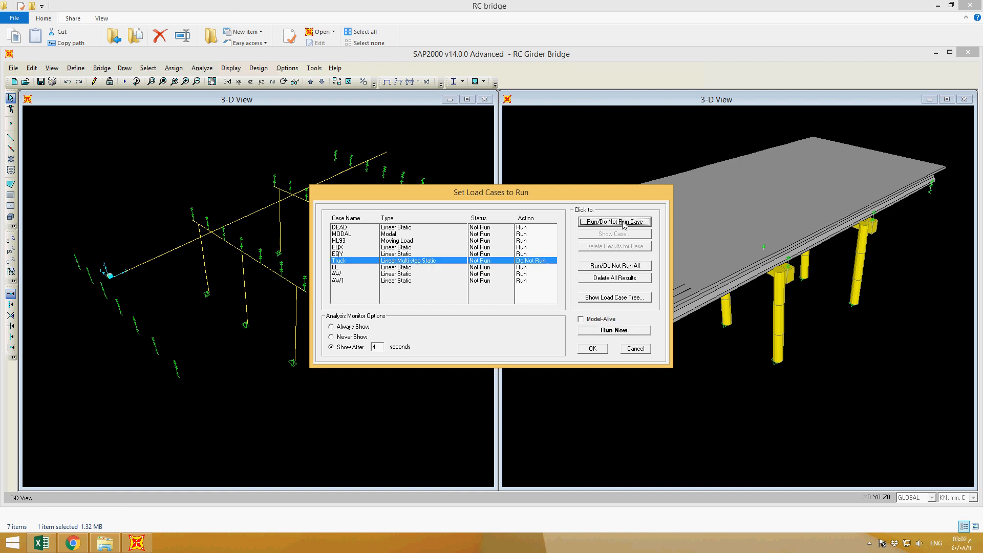
click(614, 331)
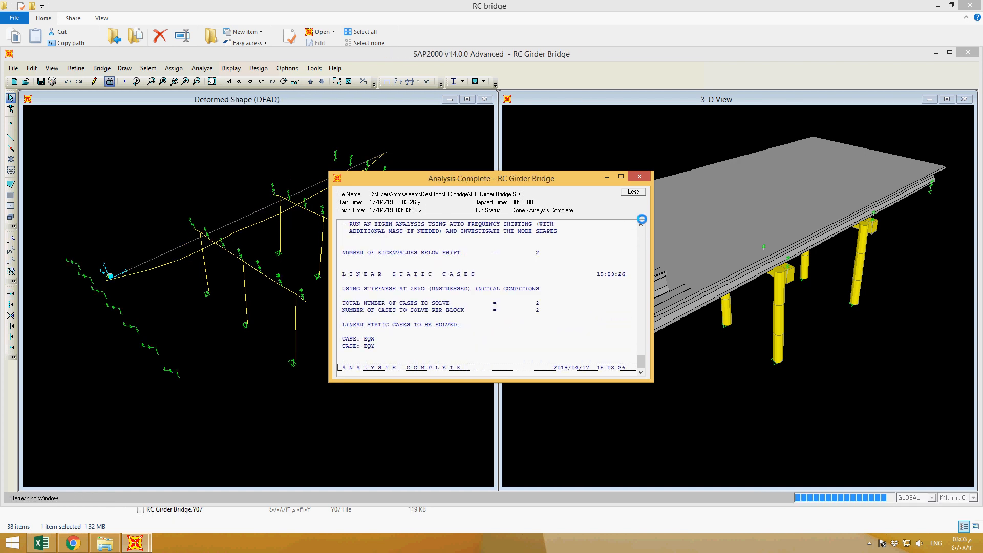
click(640, 177)
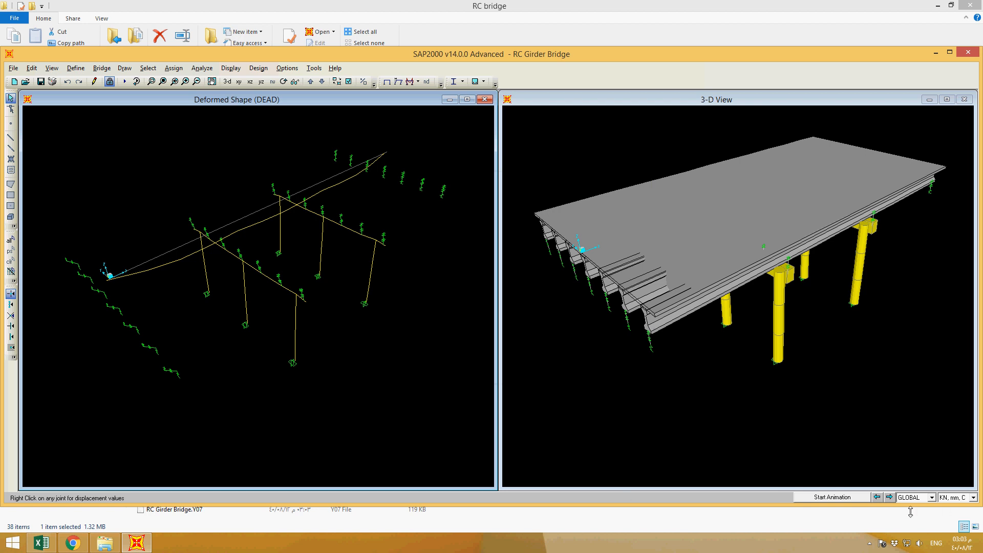
Animate the EQX deformed shape, step through the following load cases to AW1, and stop the animation.
click(889, 497)
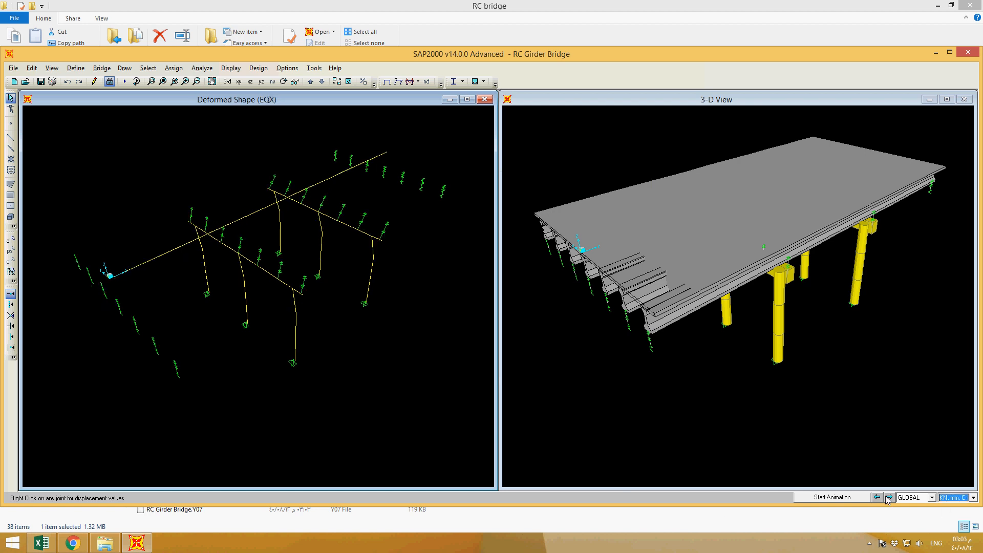
click(848, 497)
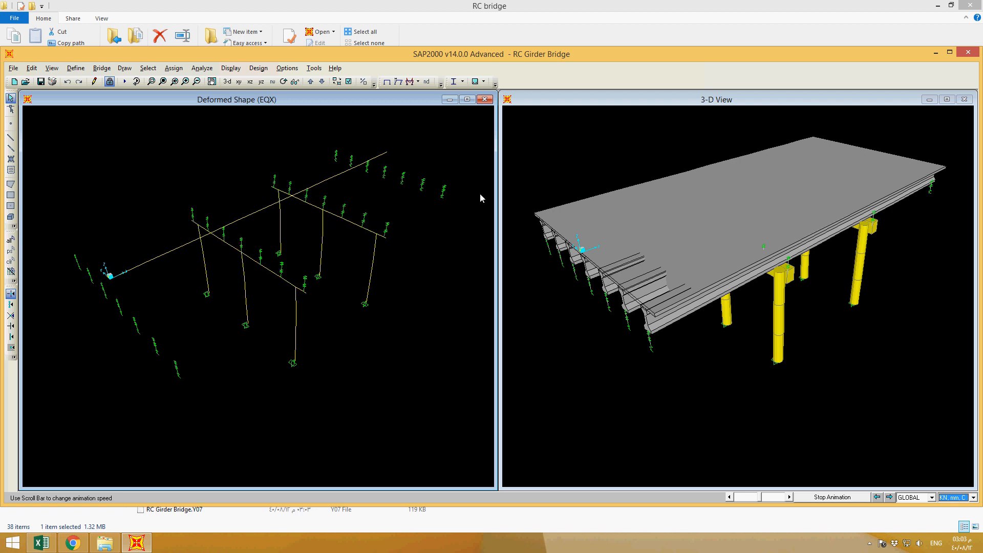
click(890, 497)
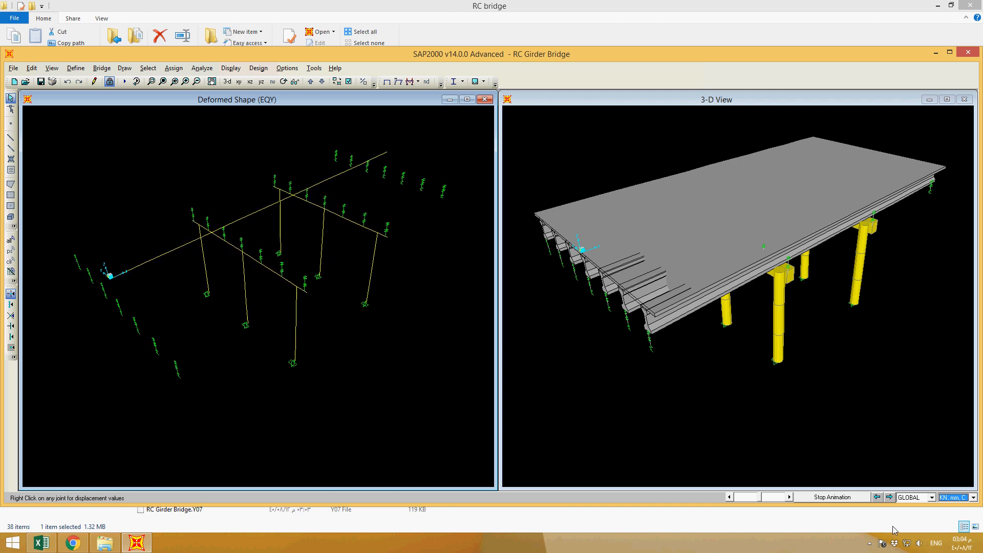
click(891, 498)
click(891, 498)
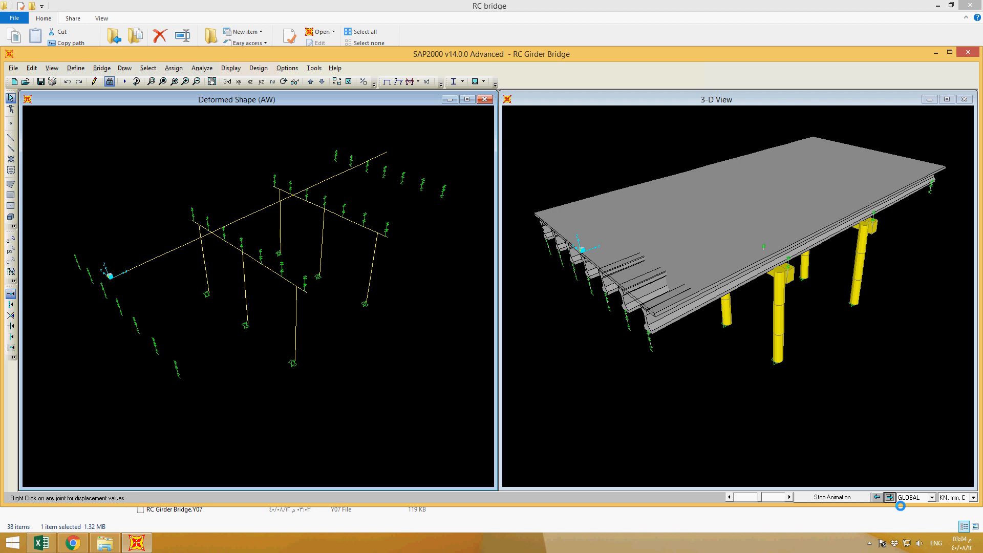
click(891, 497)
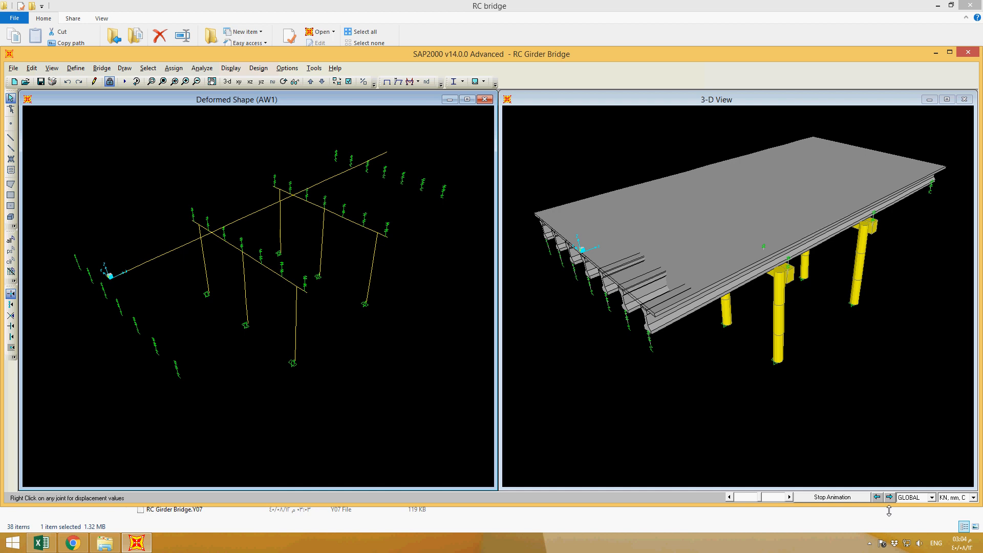
click(832, 497)
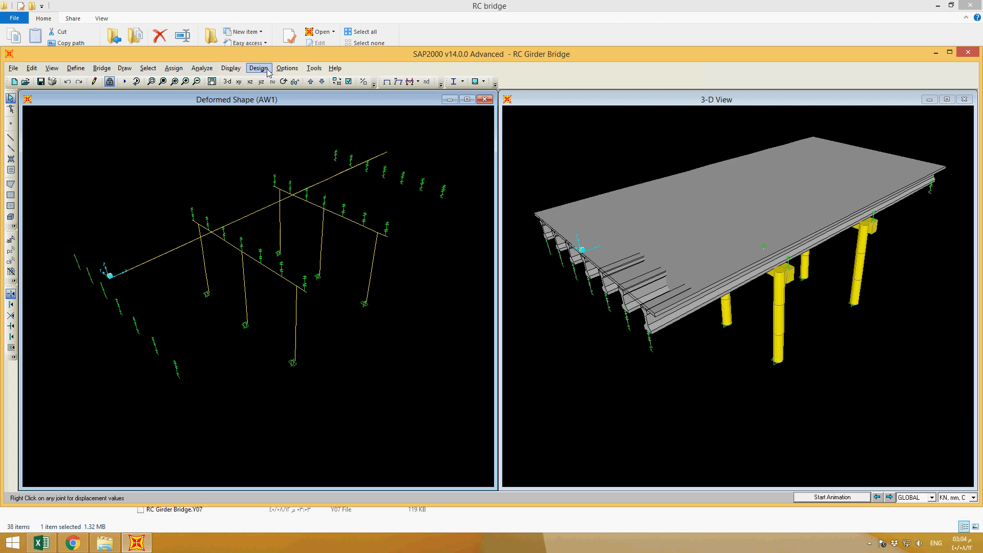
Review the bridge object data of BOBJ1 and close its definition without changes.
click(105, 70)
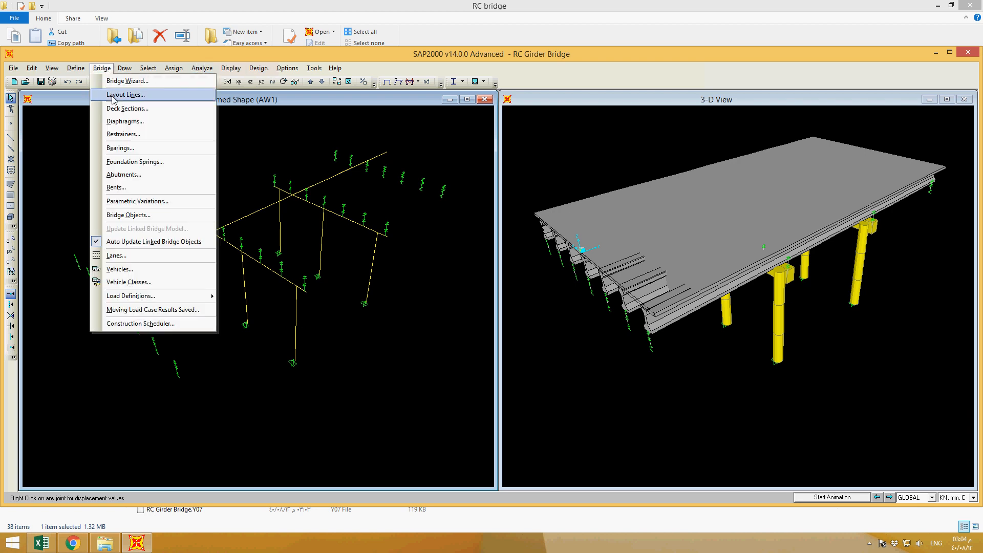
click(125, 215)
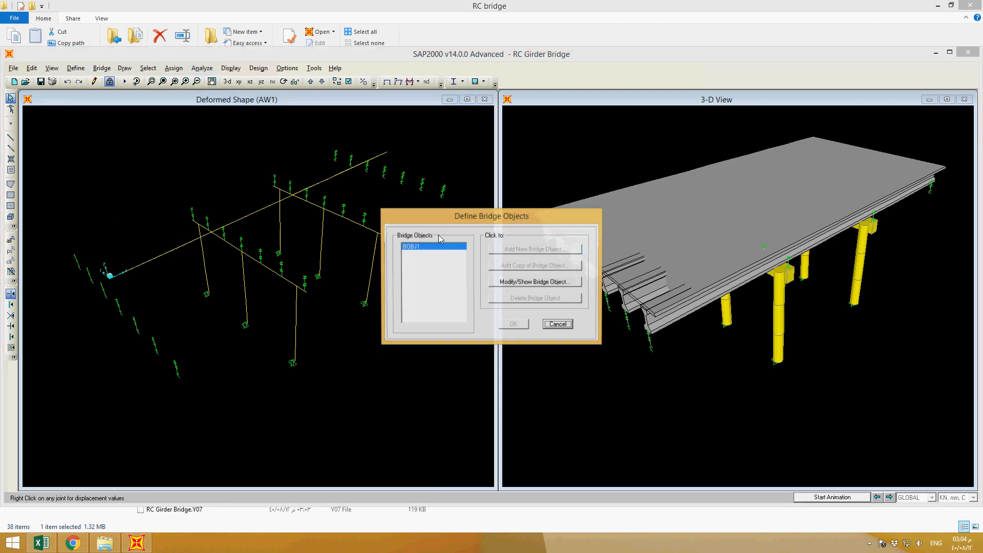
click(508, 283)
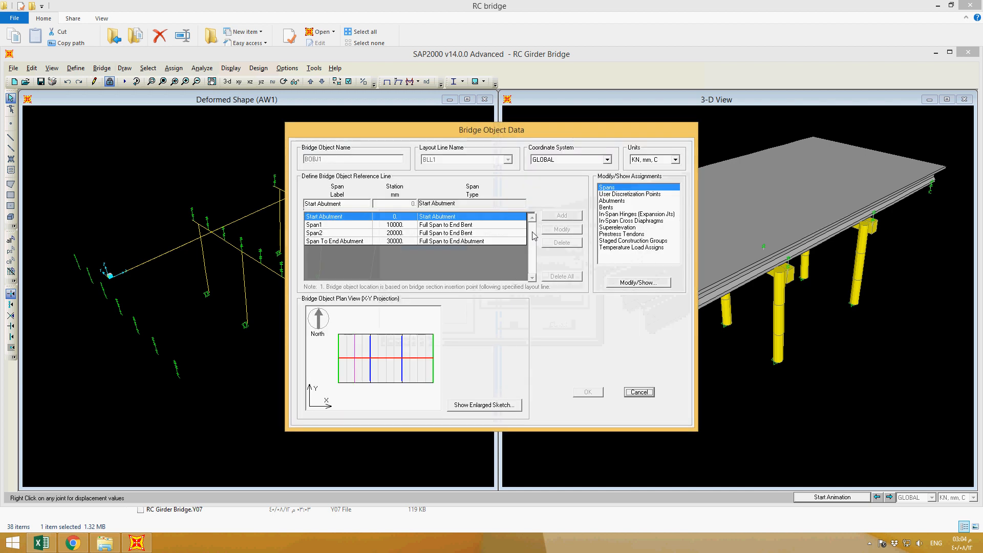
click(640, 393)
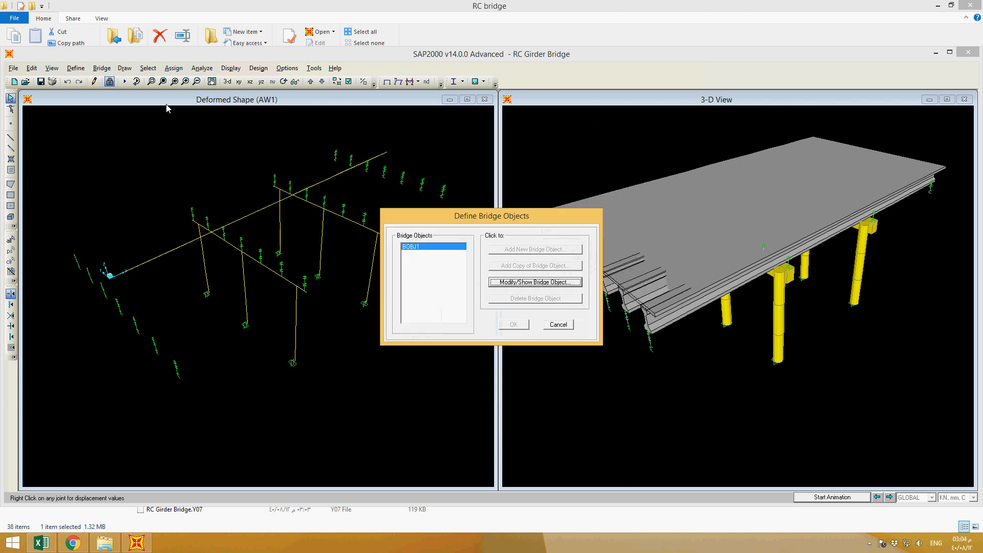
click(559, 325)
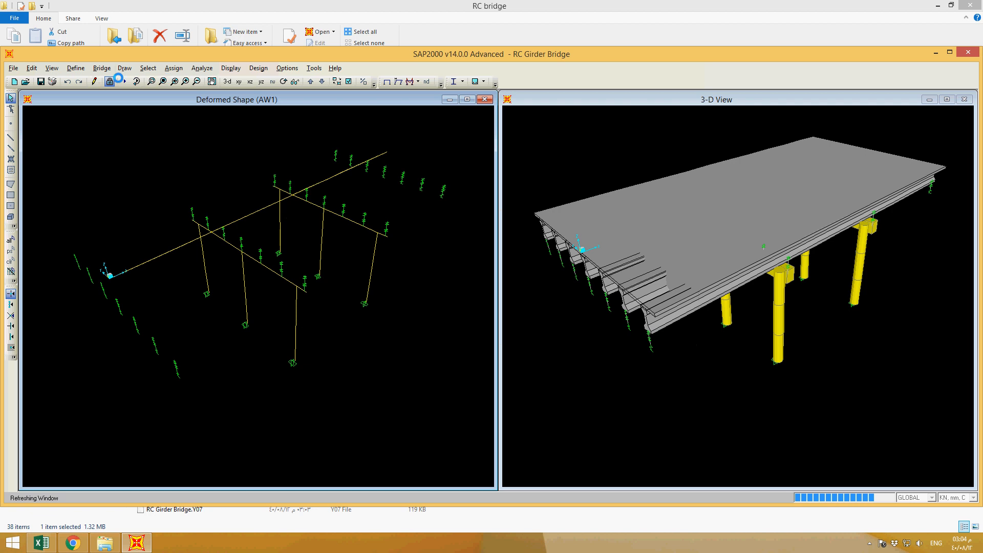
click(101, 69)
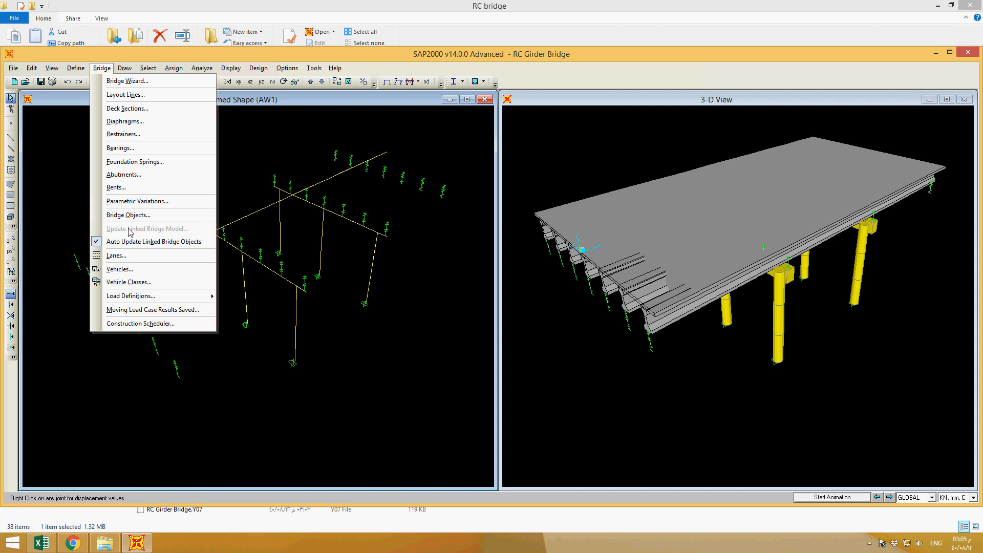
click(246, 105)
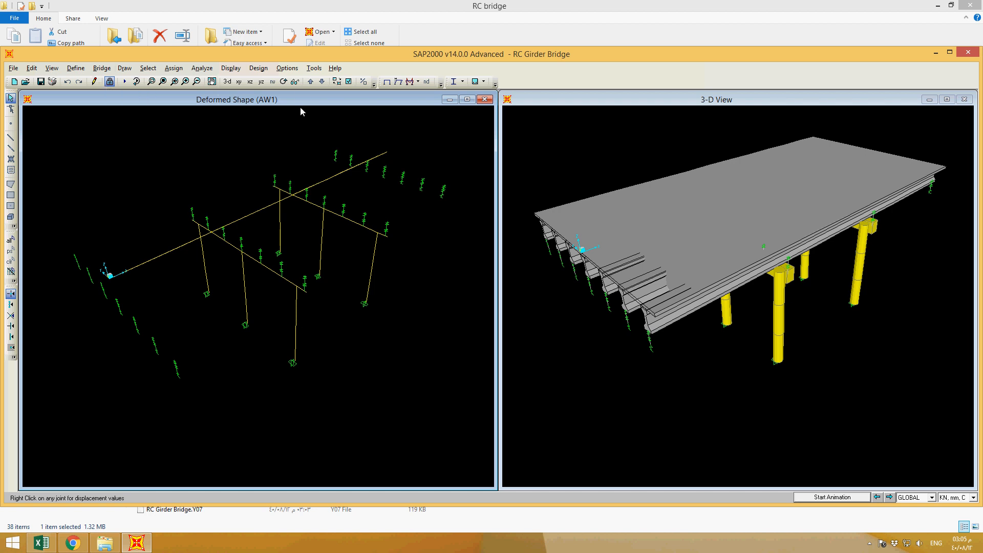
Open the bridge forces and stresses response for BOBJ1 and plot Moment About Horizontal Axis (M3) under the MODAL case.
click(258, 68)
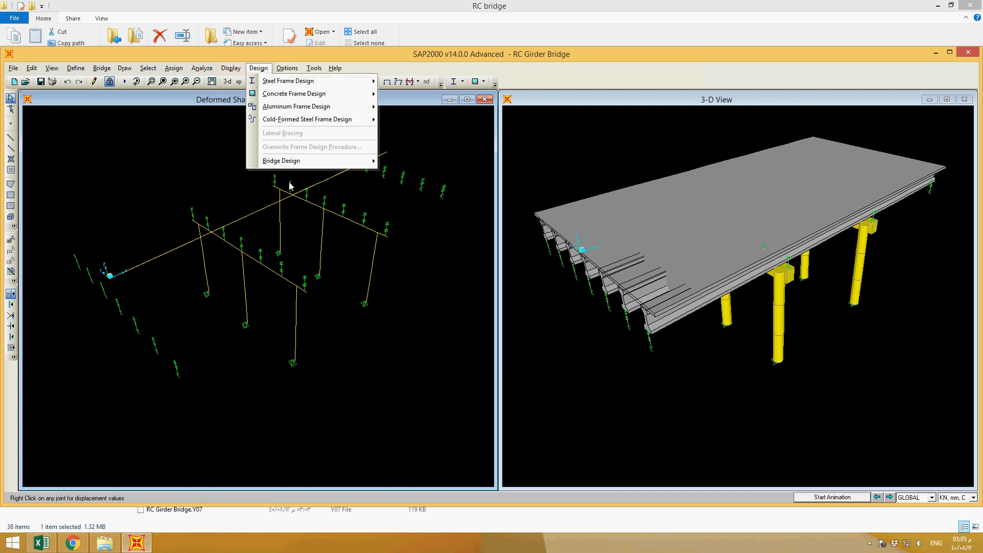
mouse_move(233, 70)
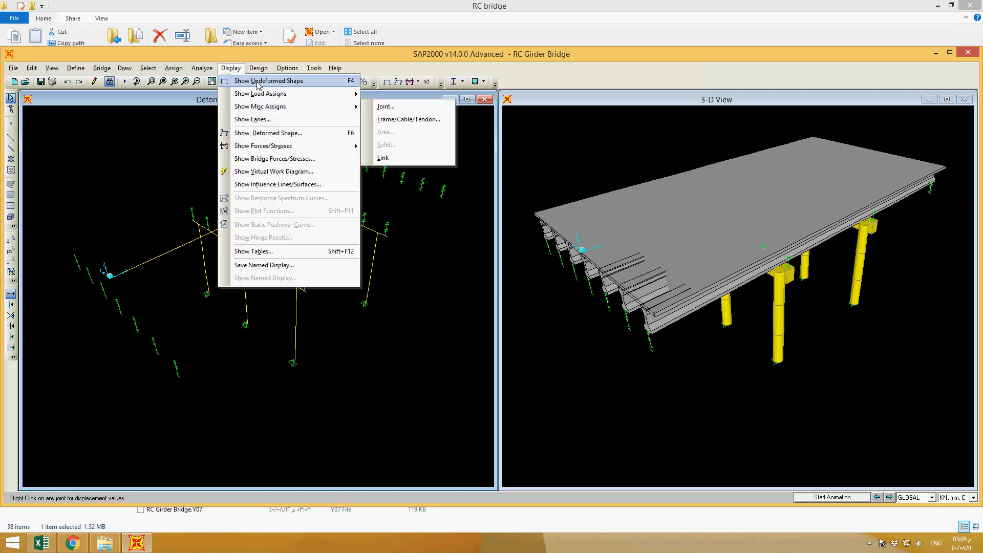
click(265, 158)
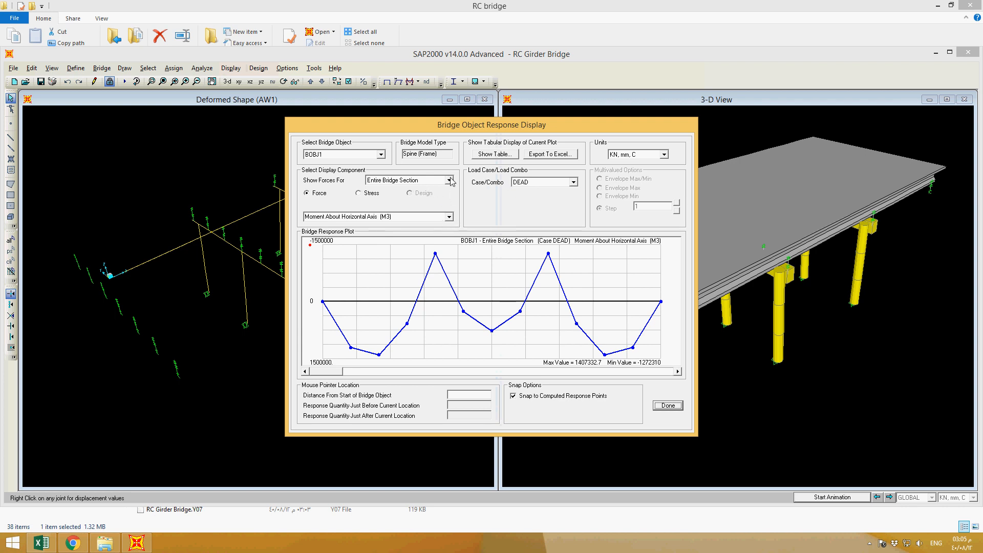
click(539, 182)
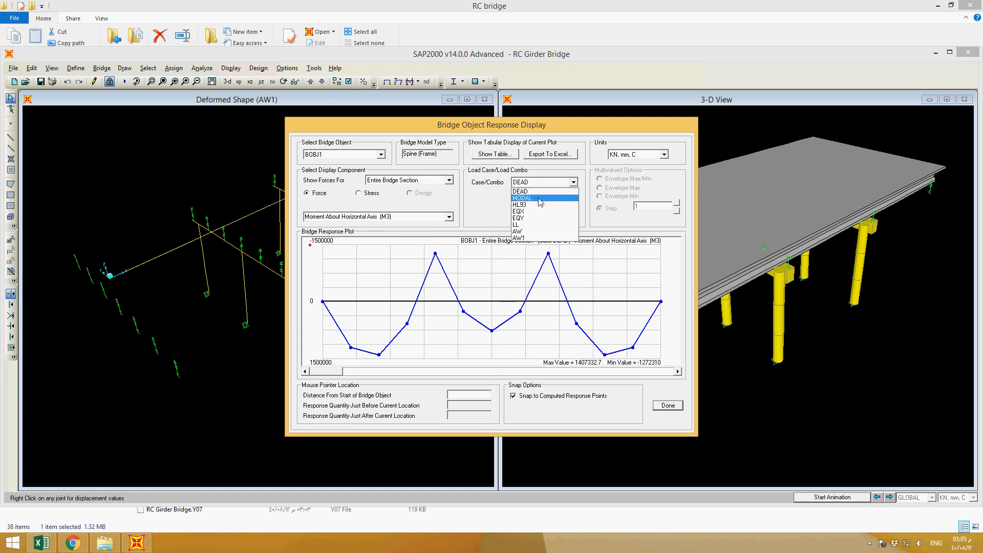
click(539, 199)
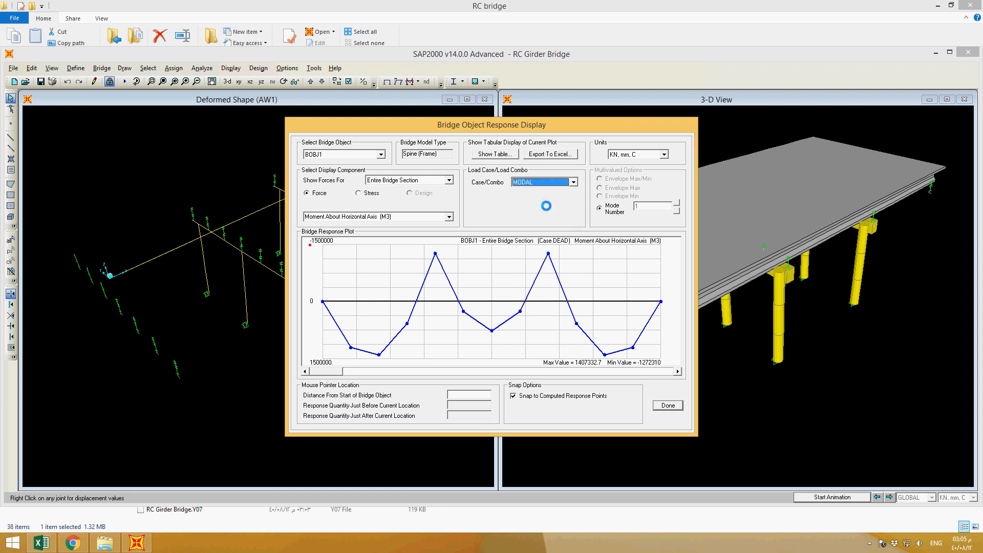
Plot Moment About Vertical Axis (M2) and Axial Force (P) of the entire bridge section for the MODAL case.
click(449, 217)
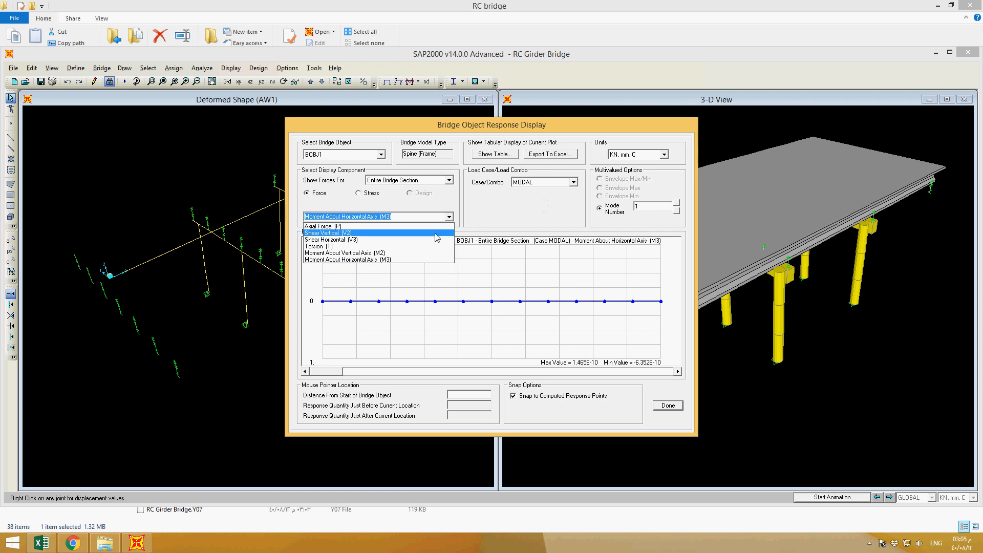
click(433, 253)
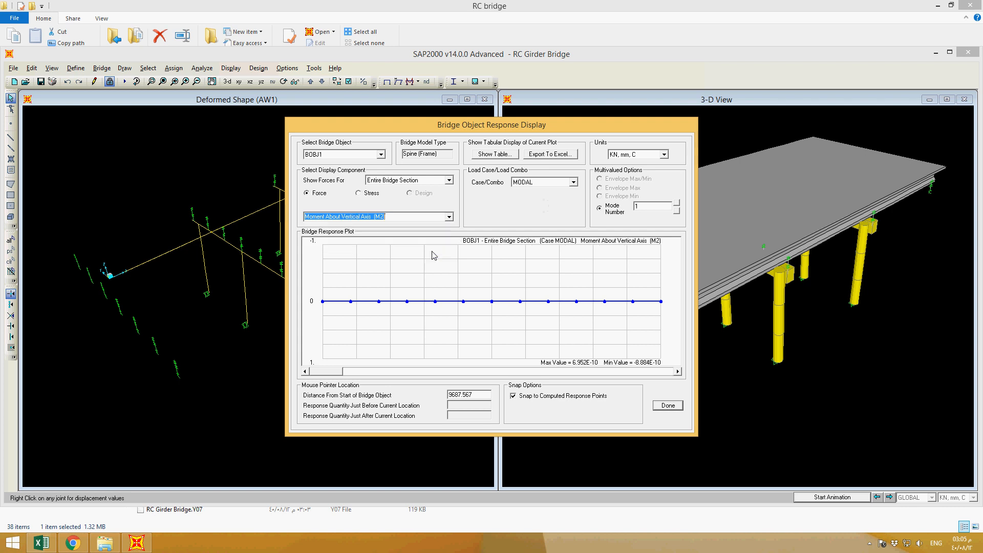
click(449, 217)
click(397, 227)
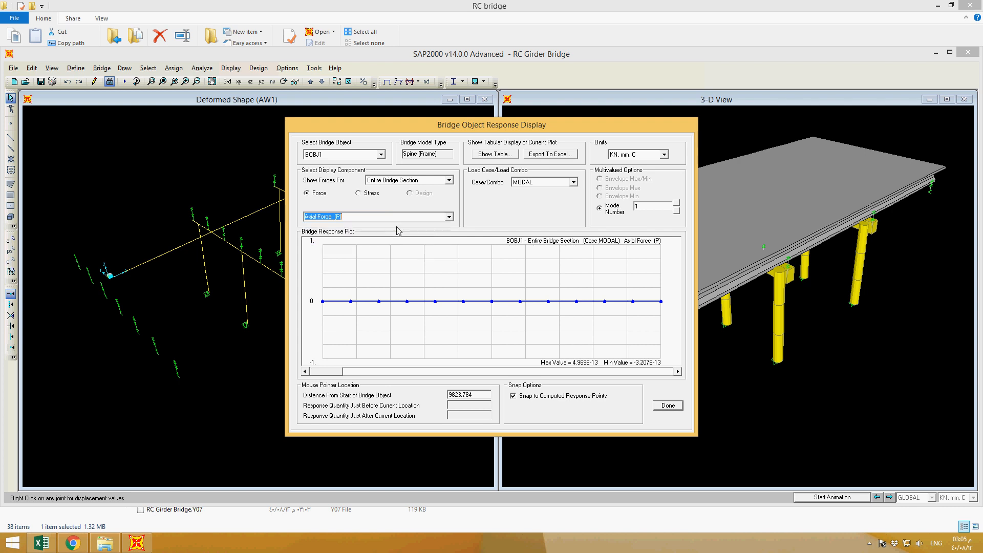
Switch the BOBJ1 response plot to the HL93 case and display Shear Vertical (V2) for the entire bridge section.
click(574, 182)
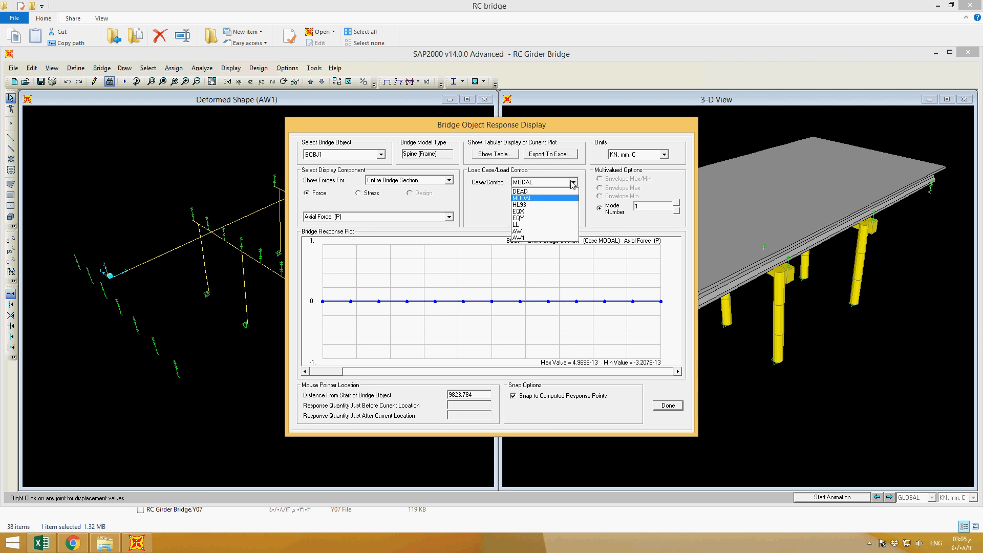
click(537, 205)
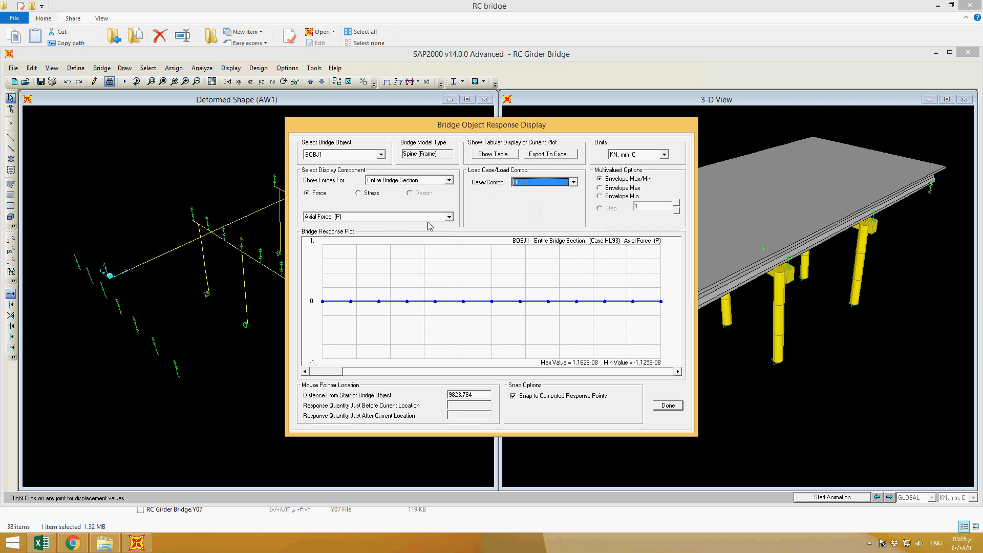
click(445, 217)
click(438, 233)
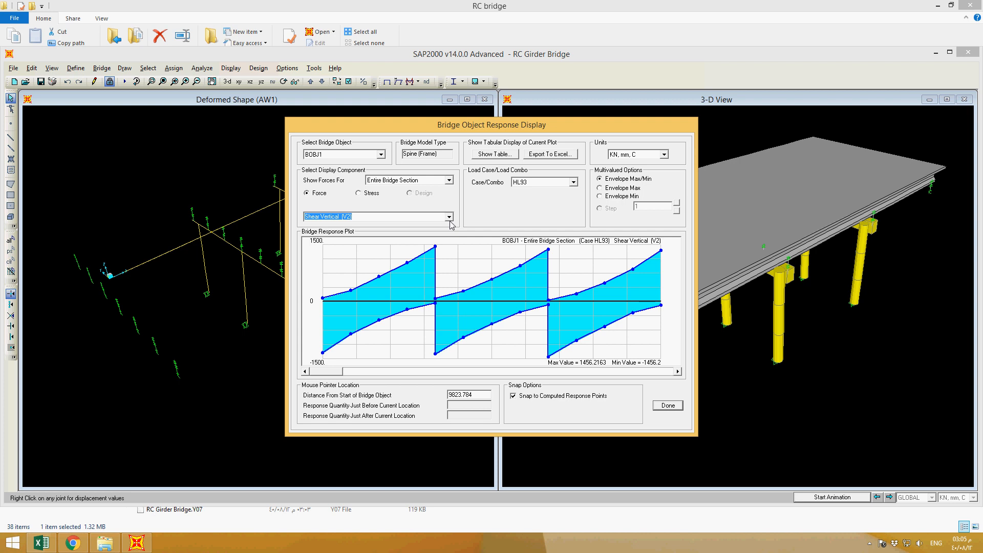
Plot Moment About Vertical Axis (M2) for the HL93 case and set the response units to KN, m, C.
click(449, 218)
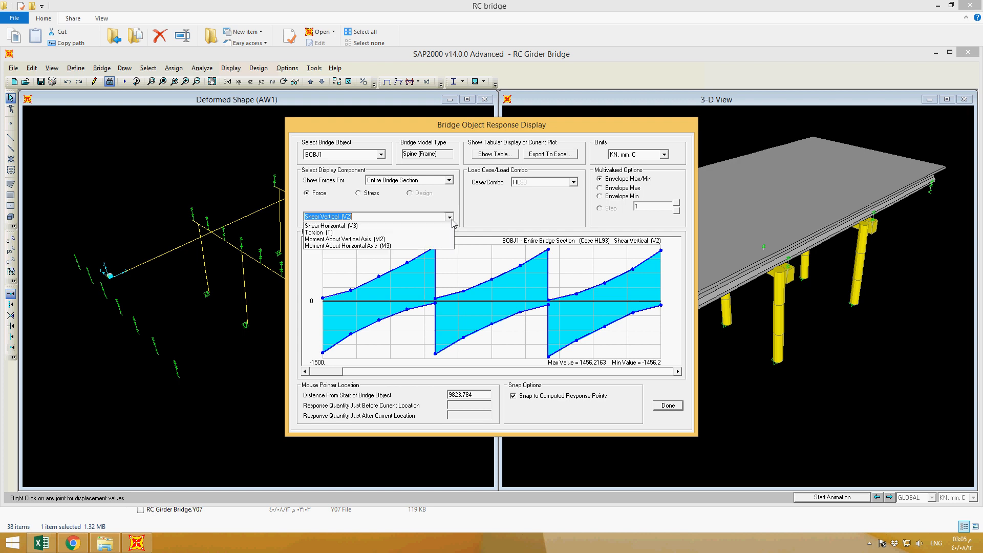
click(437, 253)
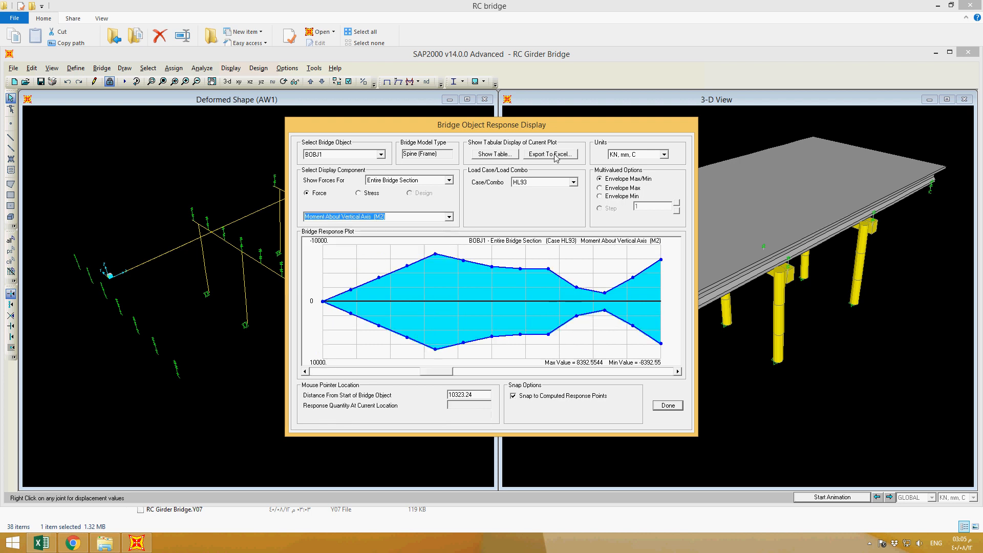
click(648, 155)
click(635, 171)
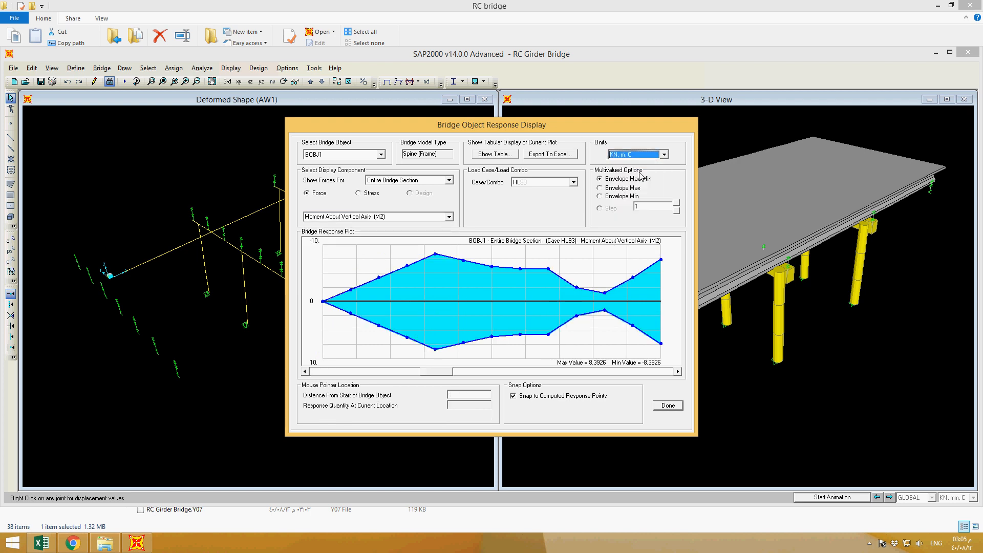
Plot Moment About Horizontal Axis (M3) and Shear Vertical (V2) for HL93, and close the bridge response display.
click(449, 216)
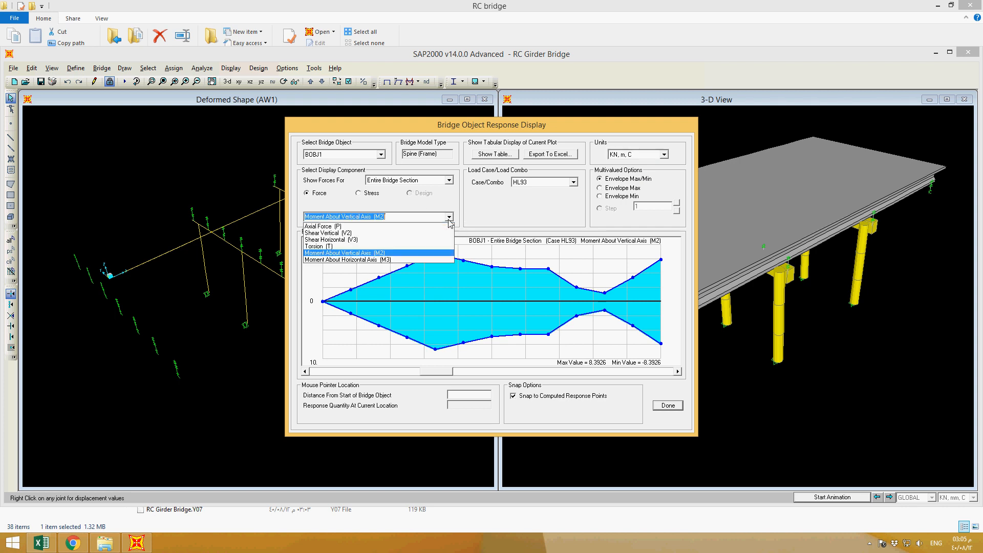
click(392, 260)
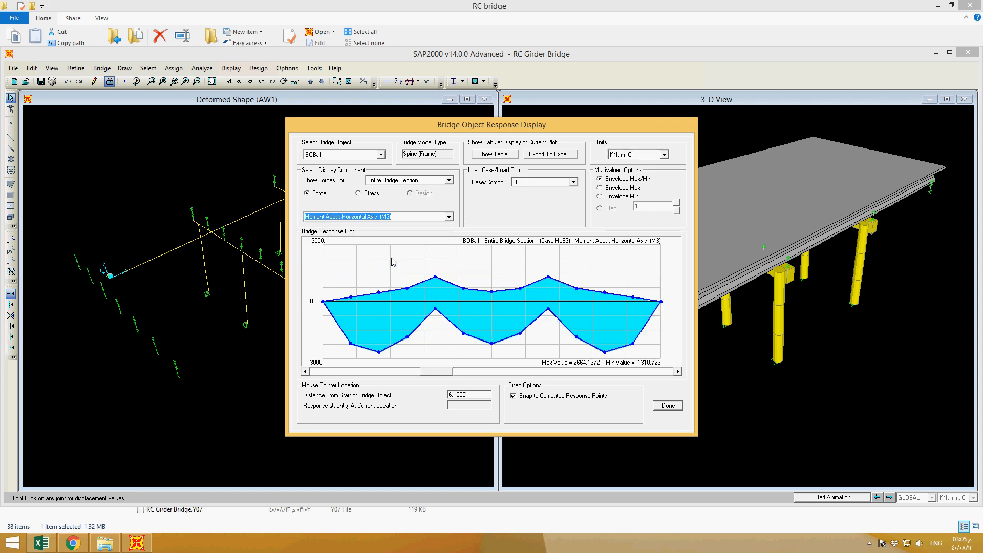
click(449, 217)
click(350, 237)
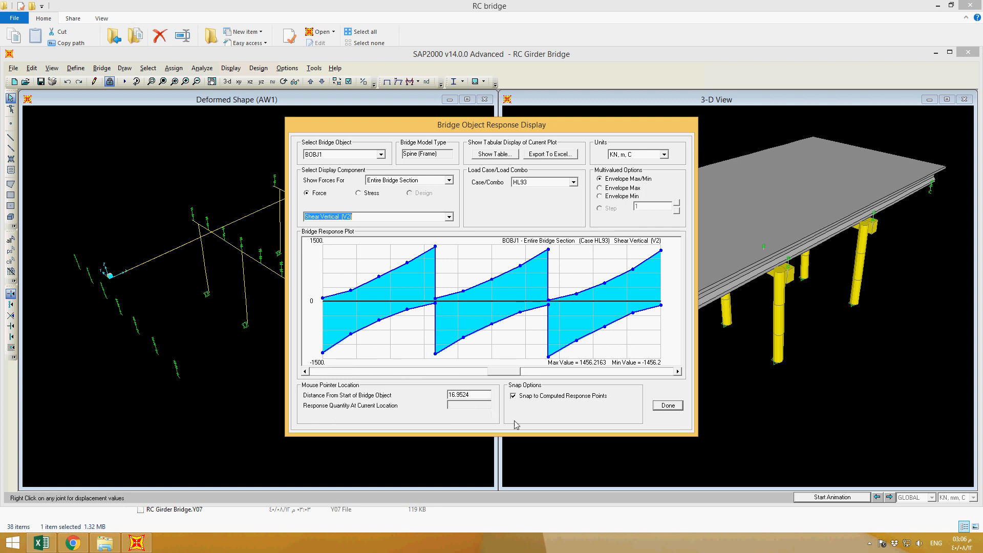
click(666, 405)
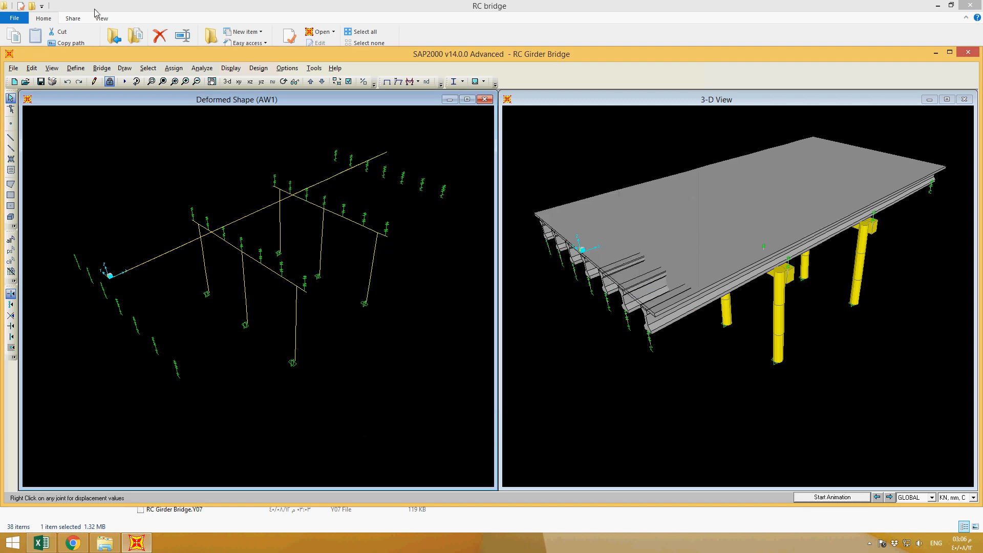
click(231, 68)
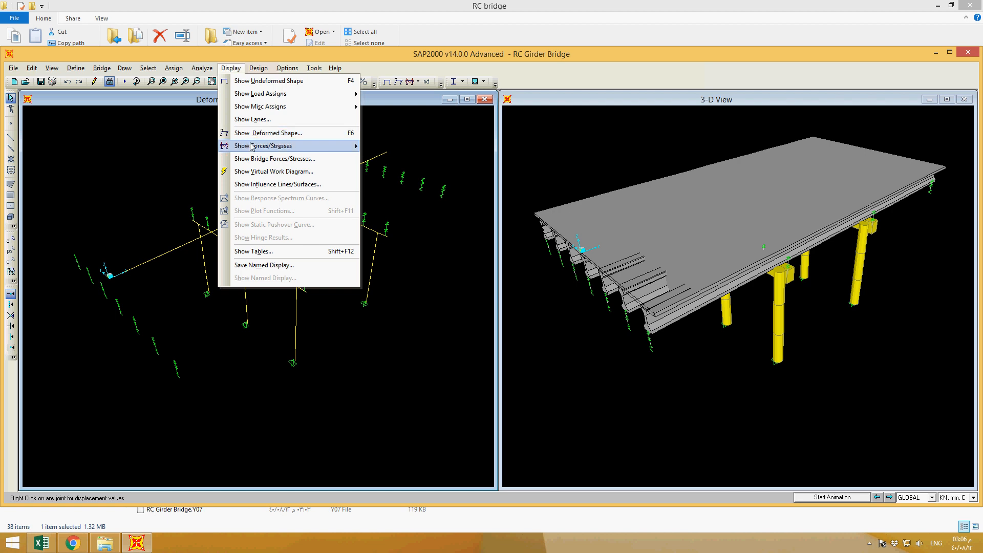
mouse_move(253, 147)
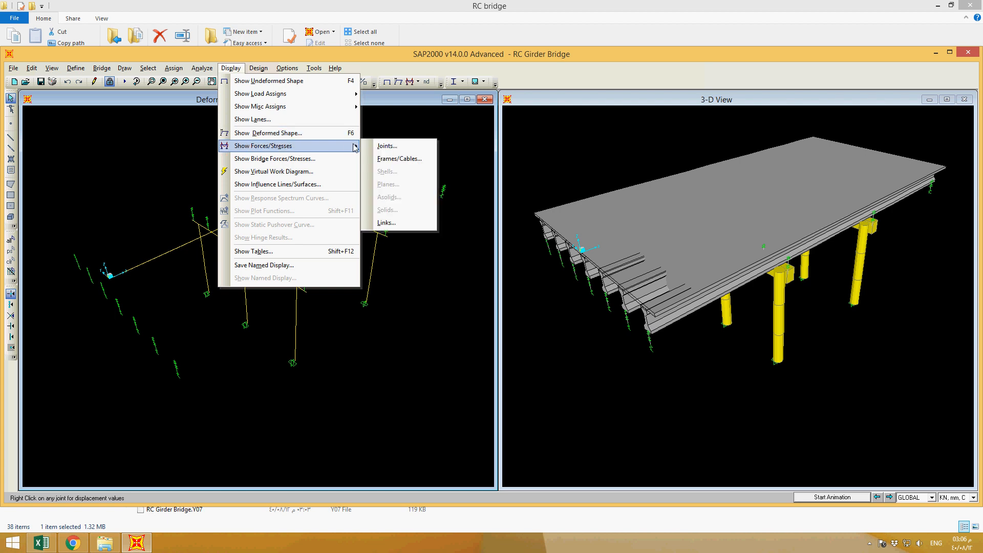
click(340, 133)
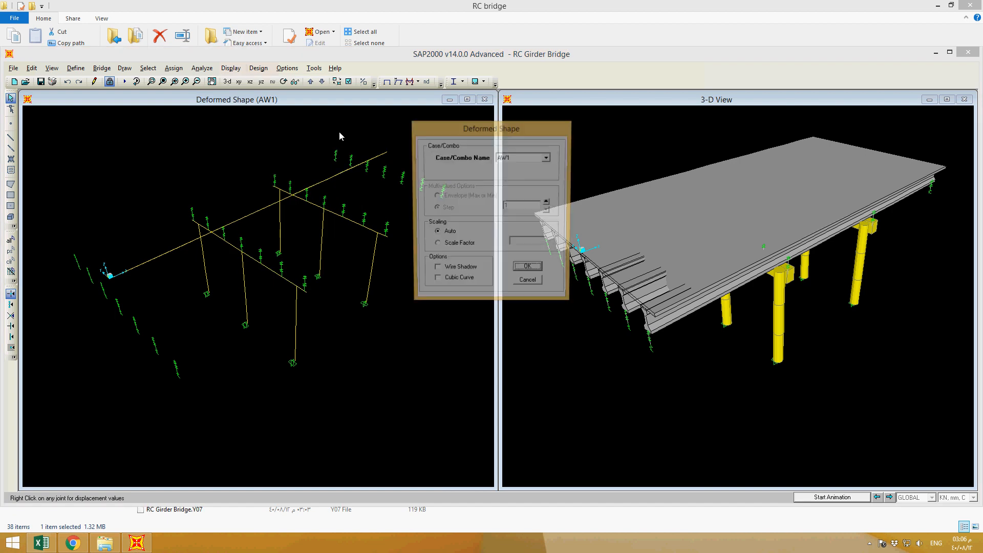
click(547, 157)
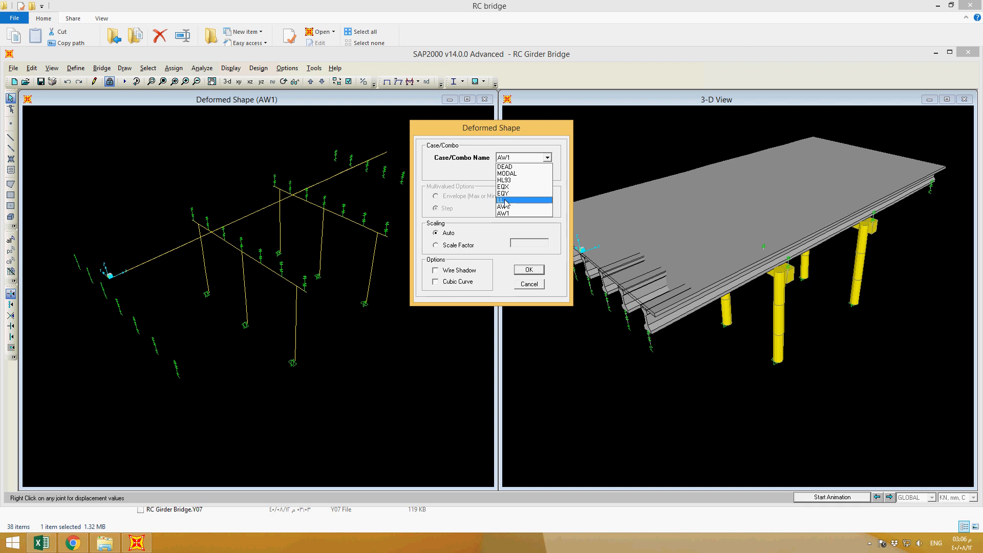
click(537, 288)
click(537, 286)
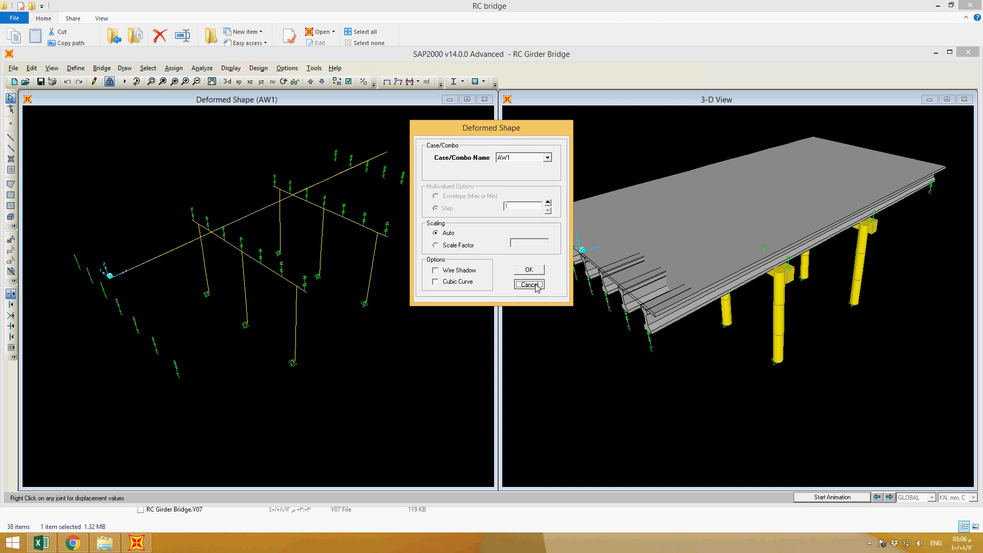
Open the influence line/surface settings for frame elements and set the frame label to 20.
click(254, 70)
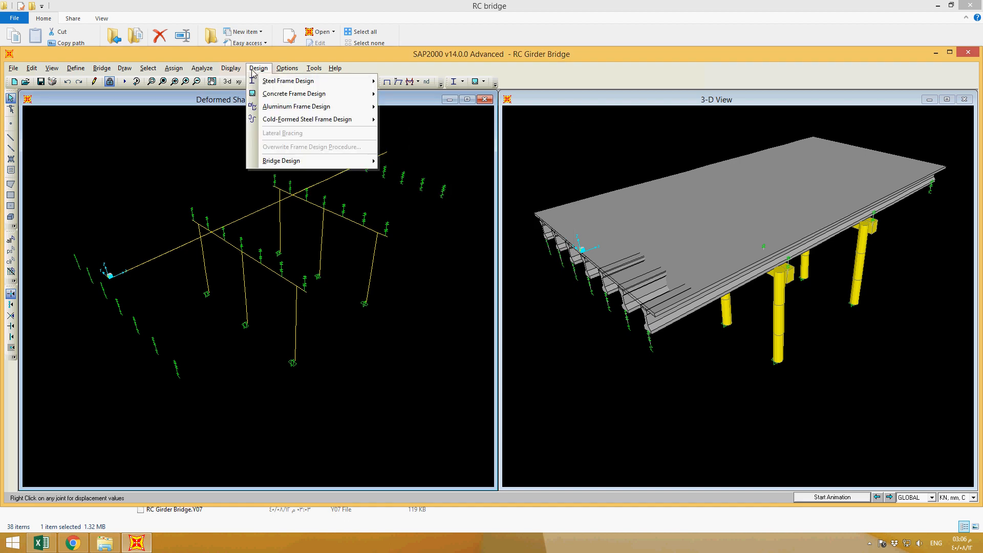
mouse_move(231, 68)
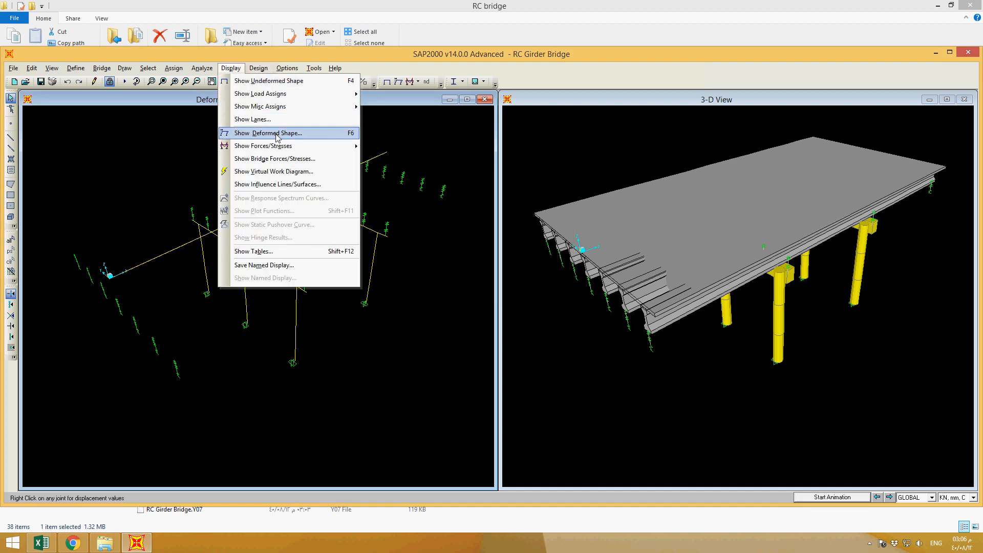
click(280, 184)
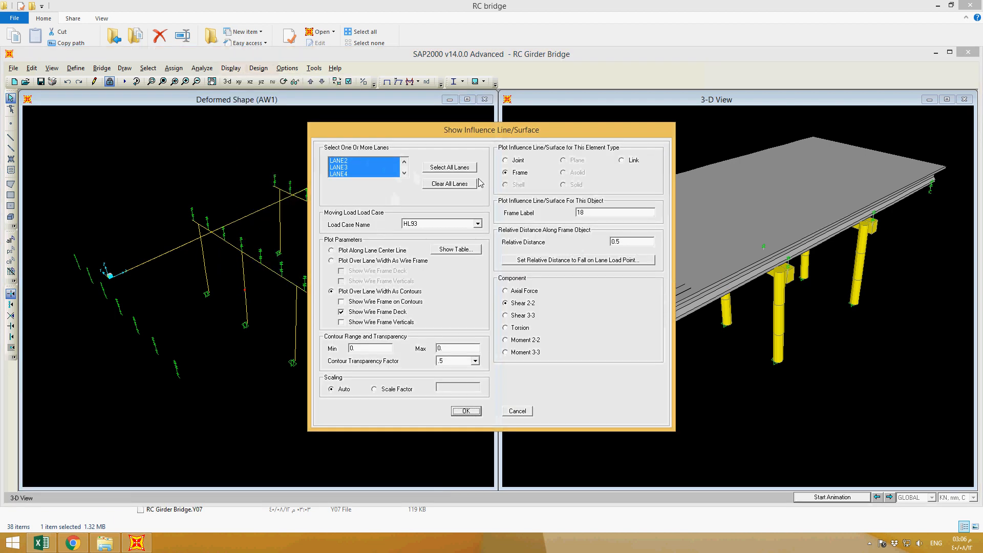
click(505, 173)
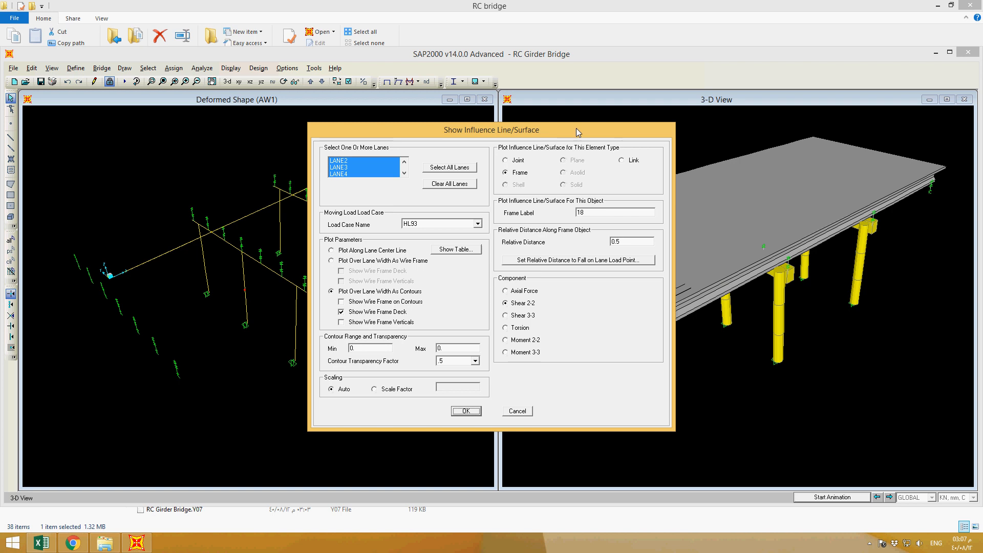
drag(576, 128, 476, 125)
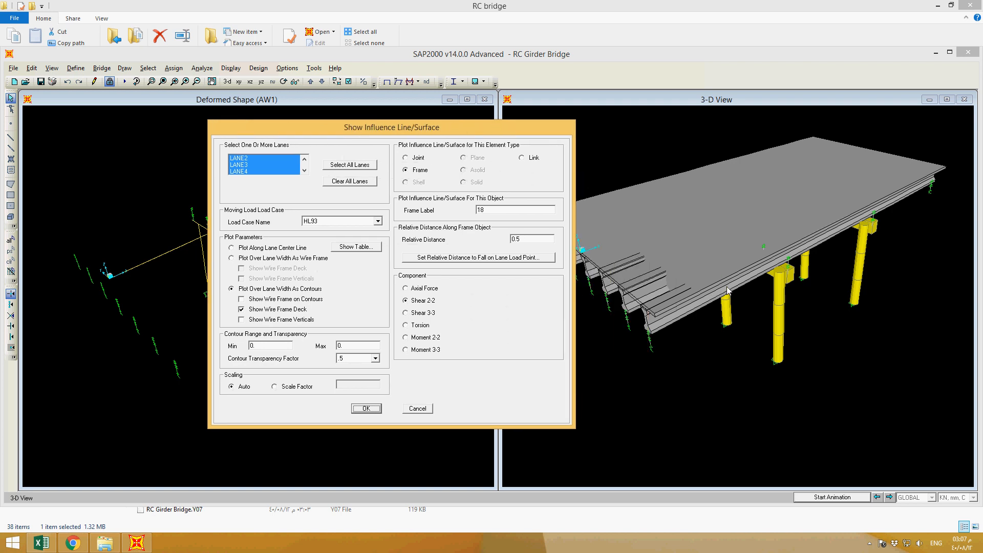
click(491, 212)
key(BackSpace)
key(BackSpace)
text(20)
Plot the HL93 Shear 2-2 influence surface of frame 20 over the lane width as a wire frame and inspect its values.
click(409, 159)
click(411, 171)
click(306, 259)
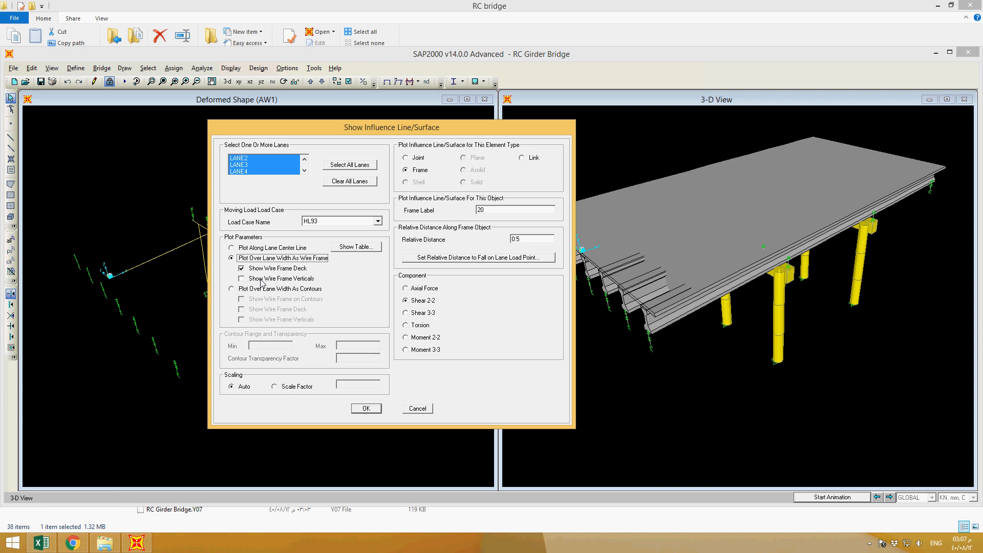
click(367, 409)
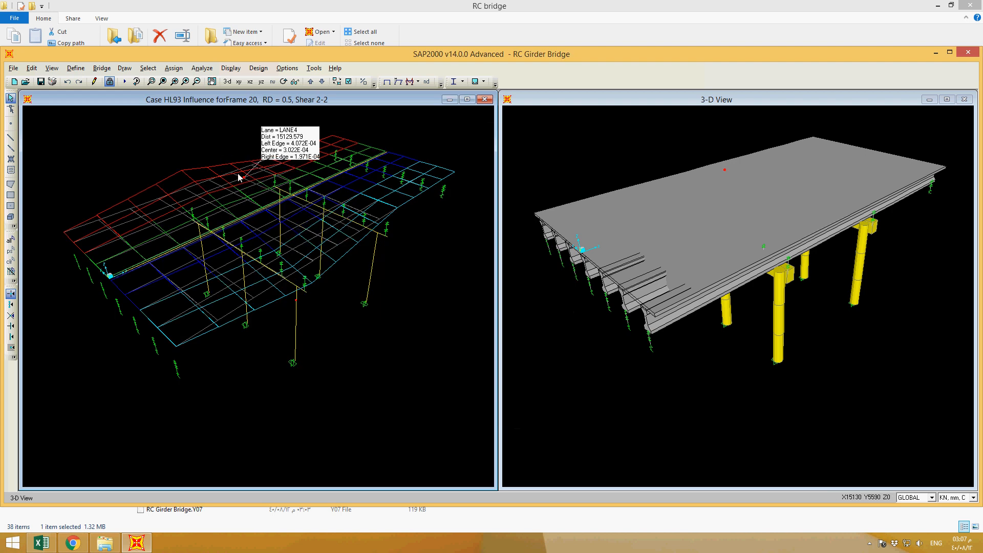
mouse_move(236, 184)
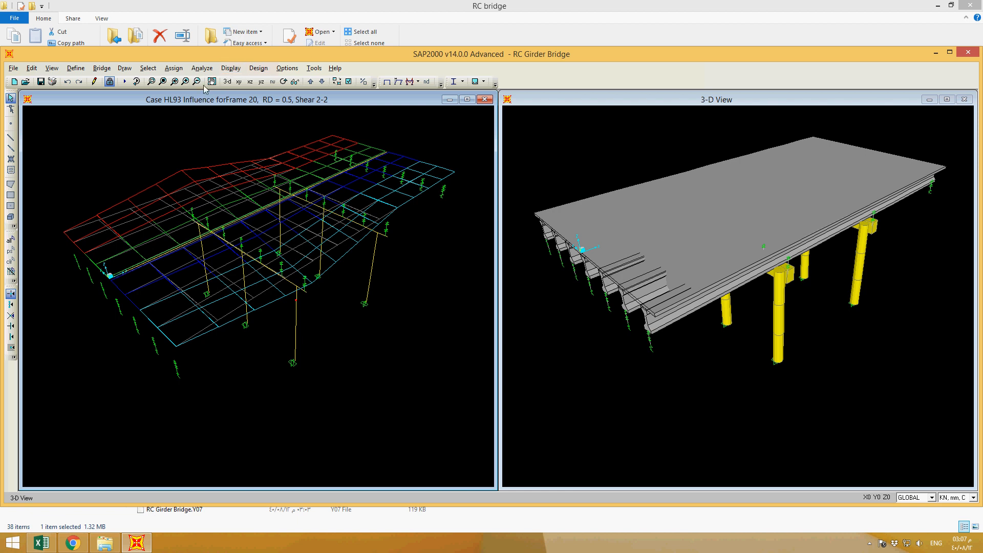
Open the influence line/surface settings for the 3-D View and choose the Shear 2-2 component of frame 13.
click(500, 96)
click(260, 69)
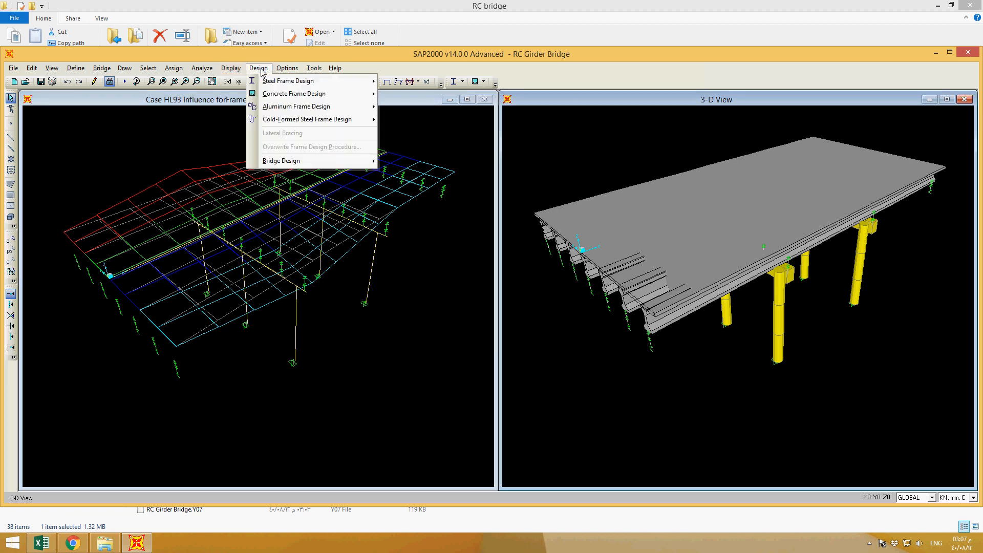
mouse_move(236, 68)
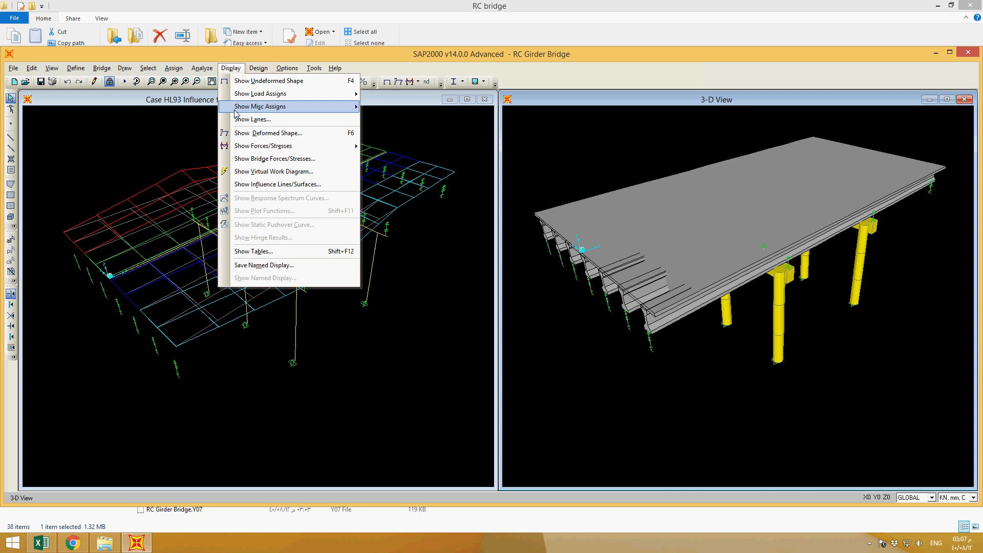
click(259, 185)
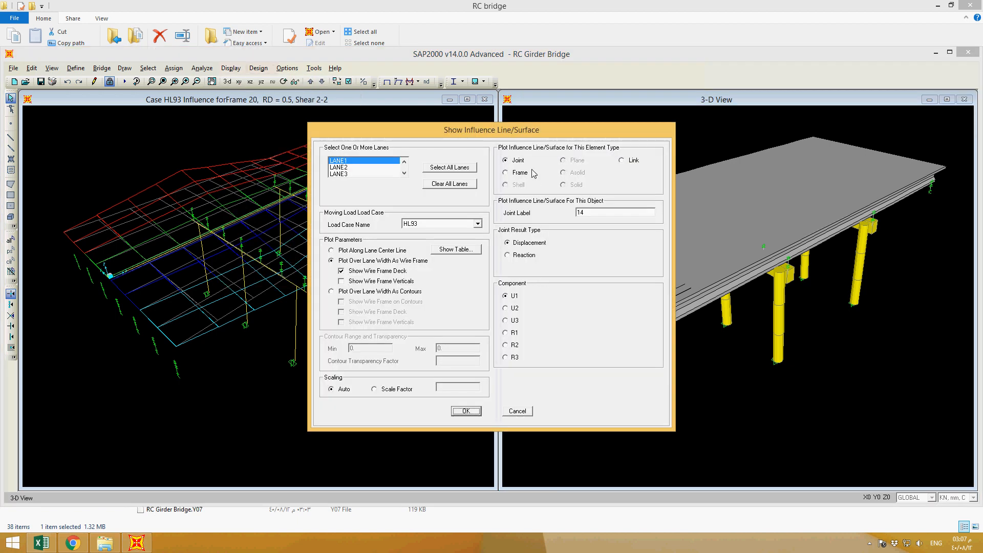
click(519, 172)
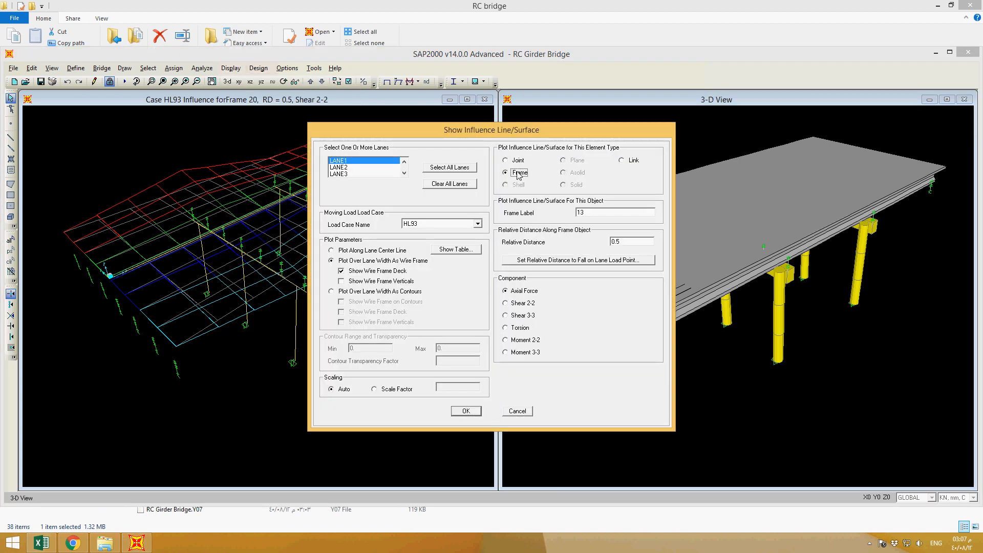
click(521, 304)
Plot the frame 13 influence surface over the lane width as contours without wire frame overlays, and inspect its values along the lane.
click(370, 282)
click(372, 271)
click(345, 293)
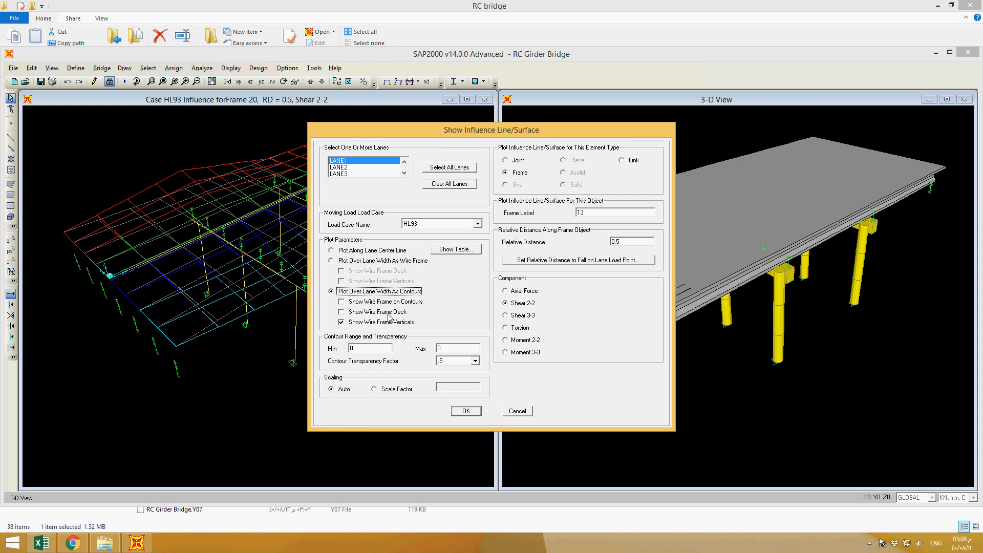
click(341, 304)
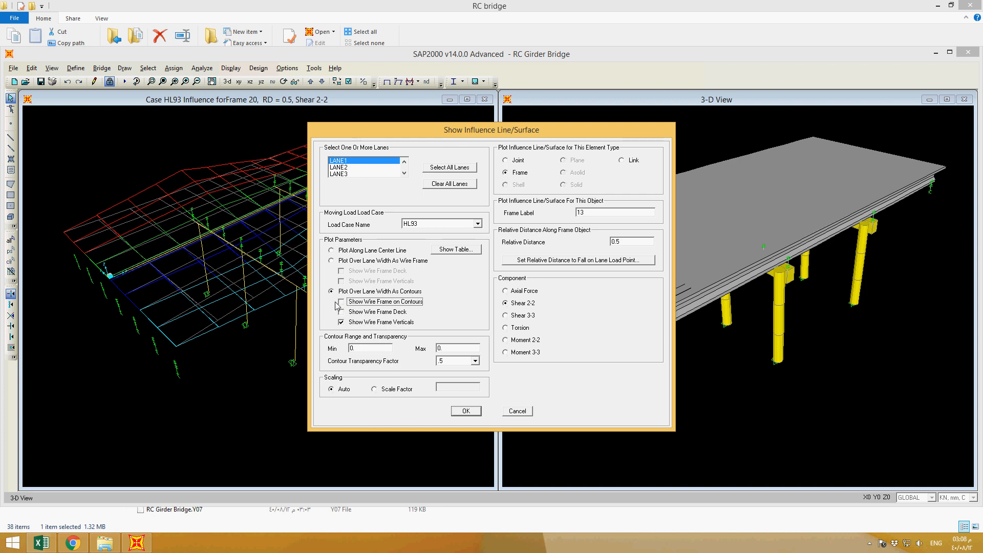
click(342, 323)
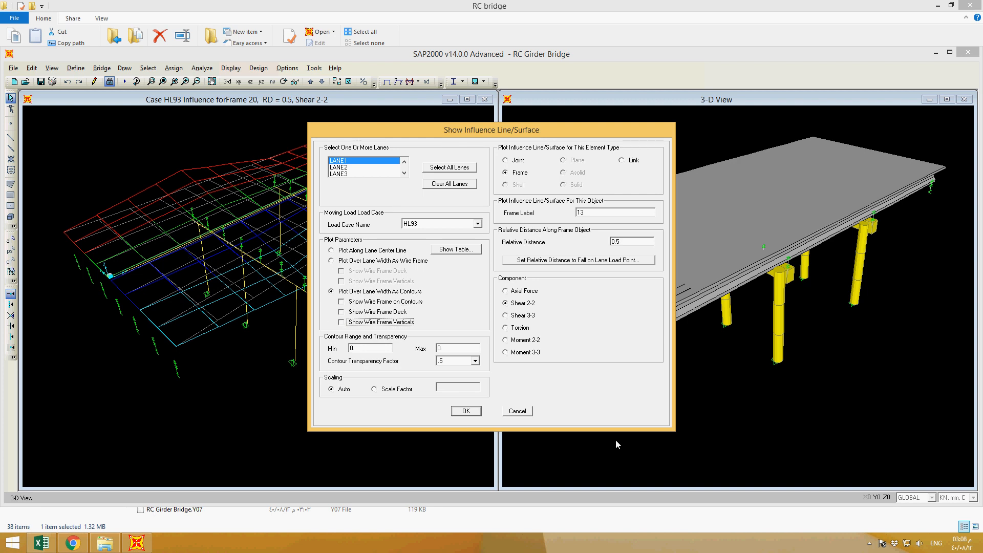
click(469, 412)
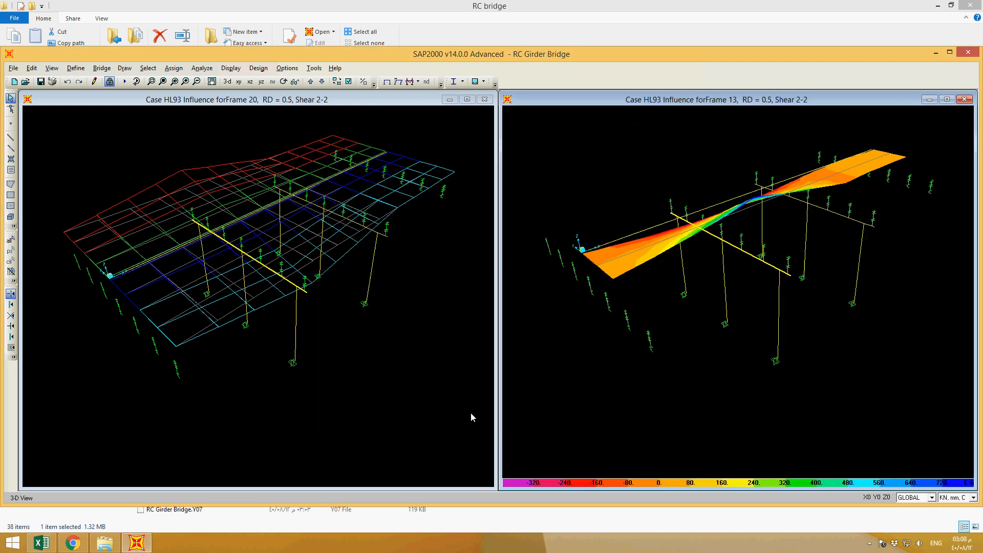
mouse_move(644, 247)
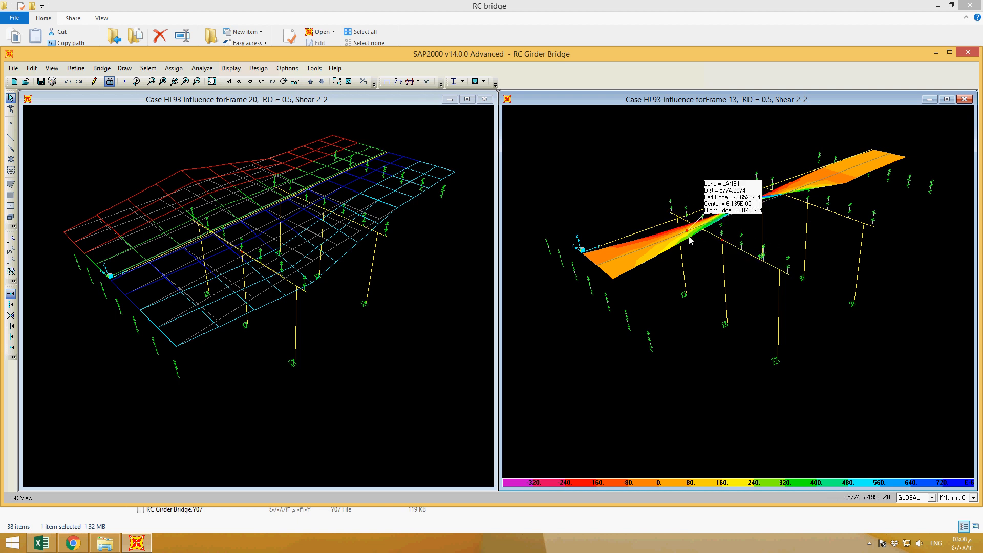
mouse_move(660, 250)
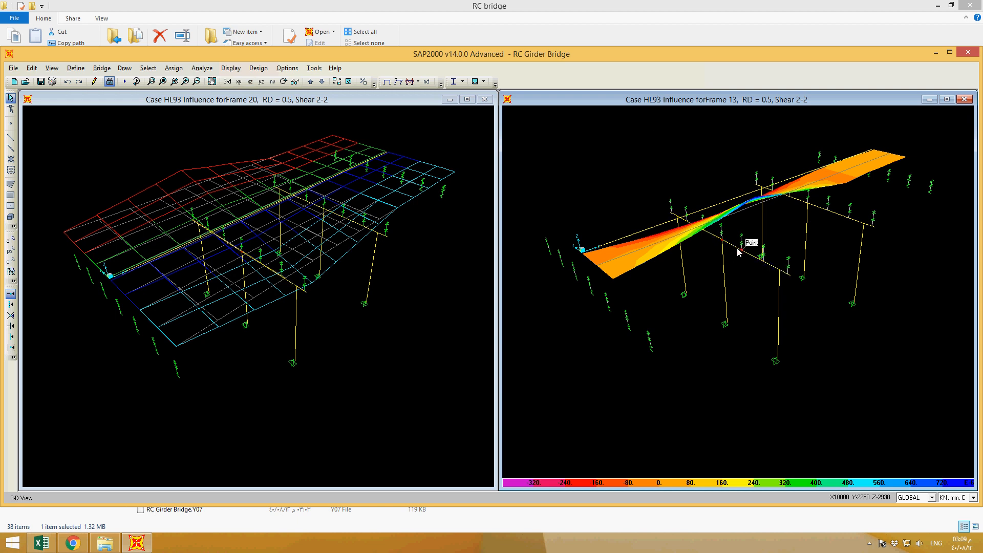
Display the Moment 3-3 member force diagram of the frames for the HL93 case in the 3-D view.
click(251, 71)
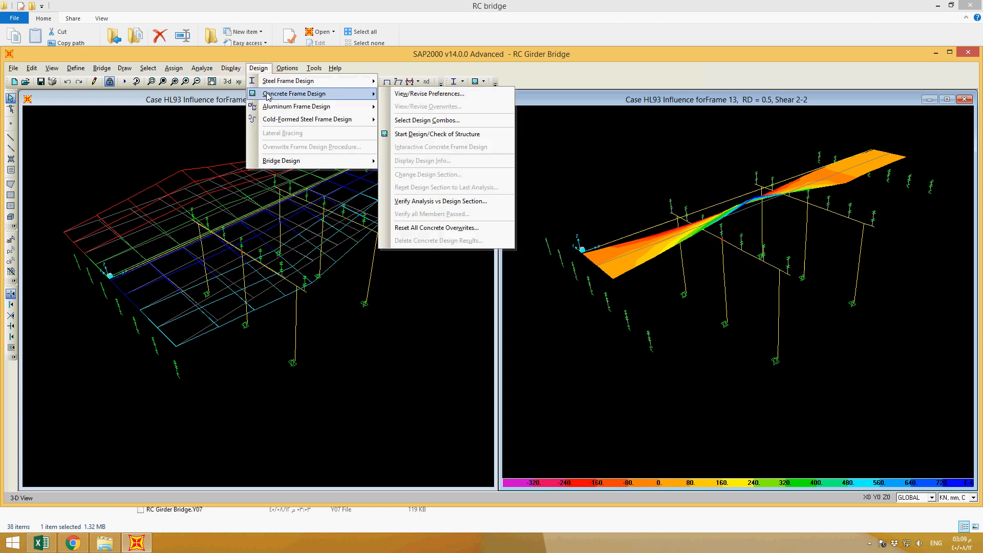
mouse_move(227, 70)
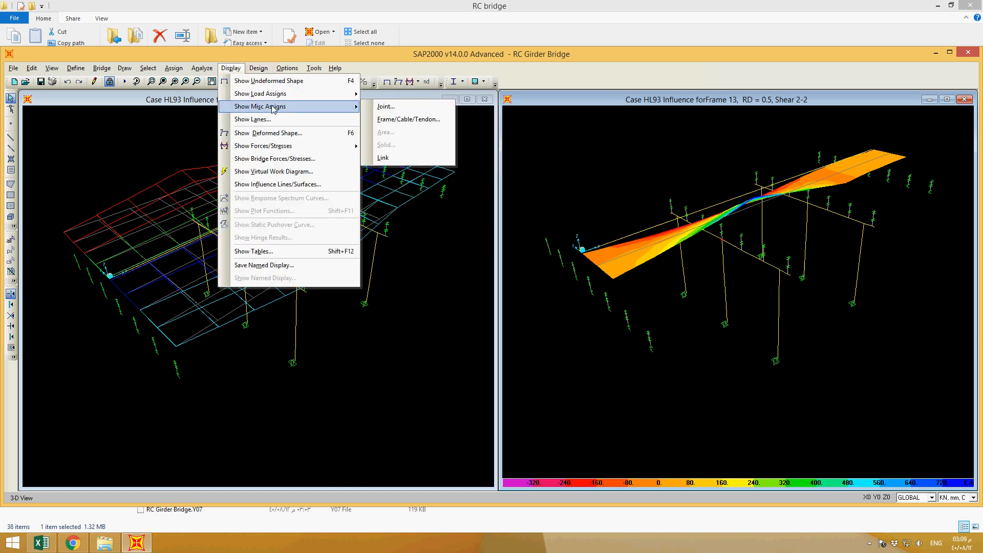
mouse_move(357, 147)
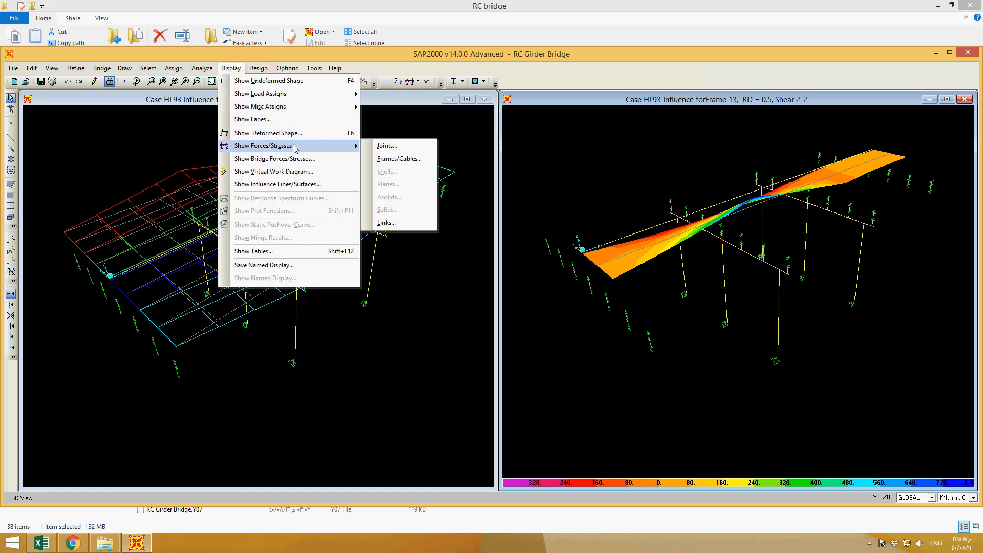
click(399, 160)
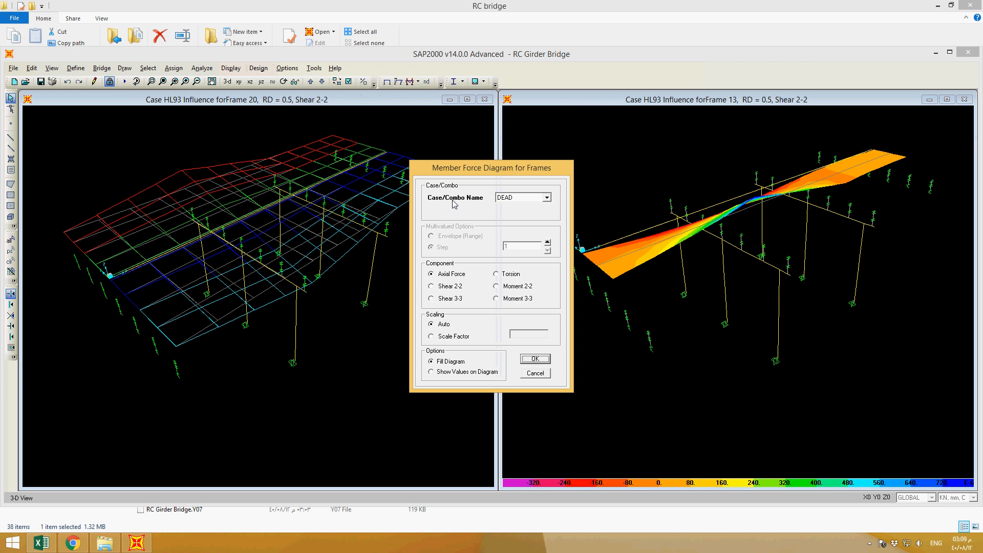
click(532, 205)
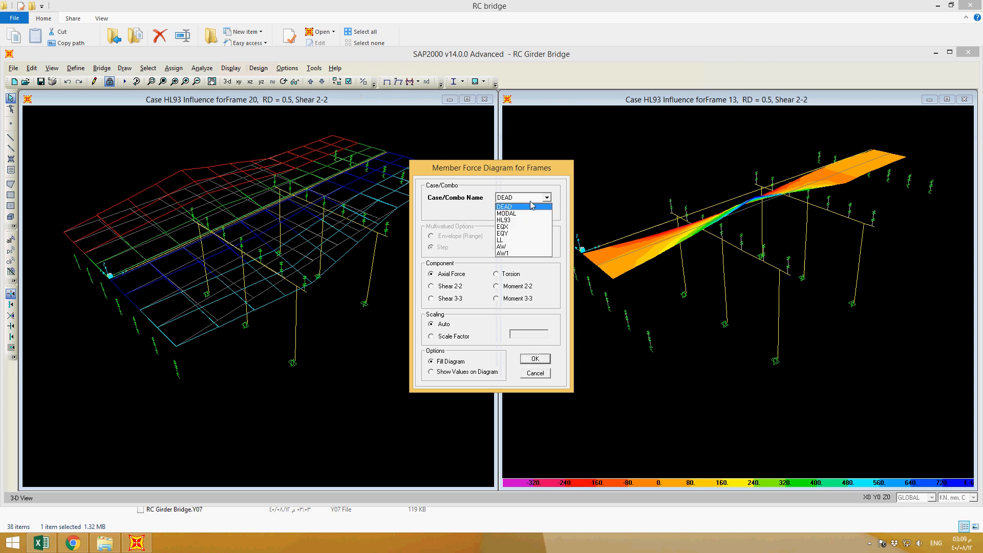
click(518, 220)
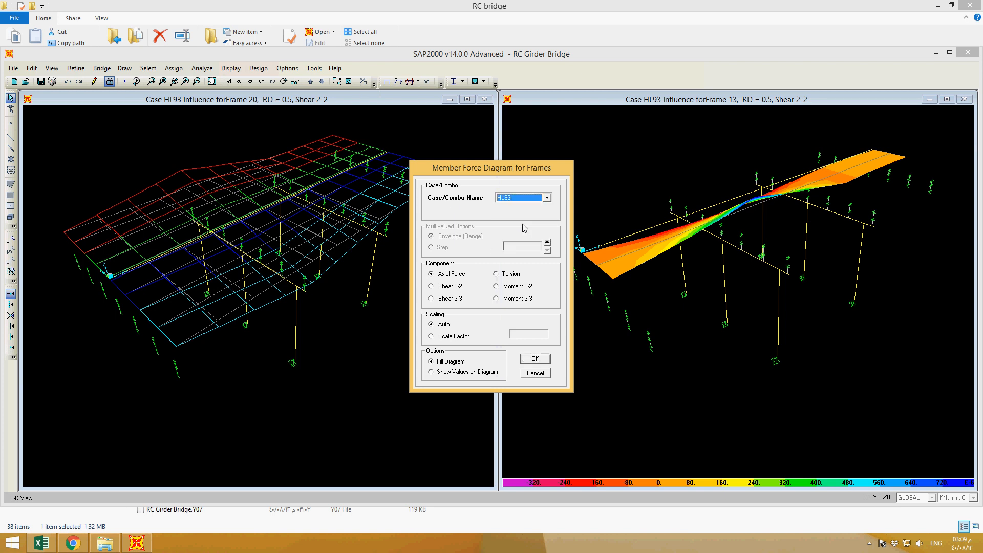
click(514, 299)
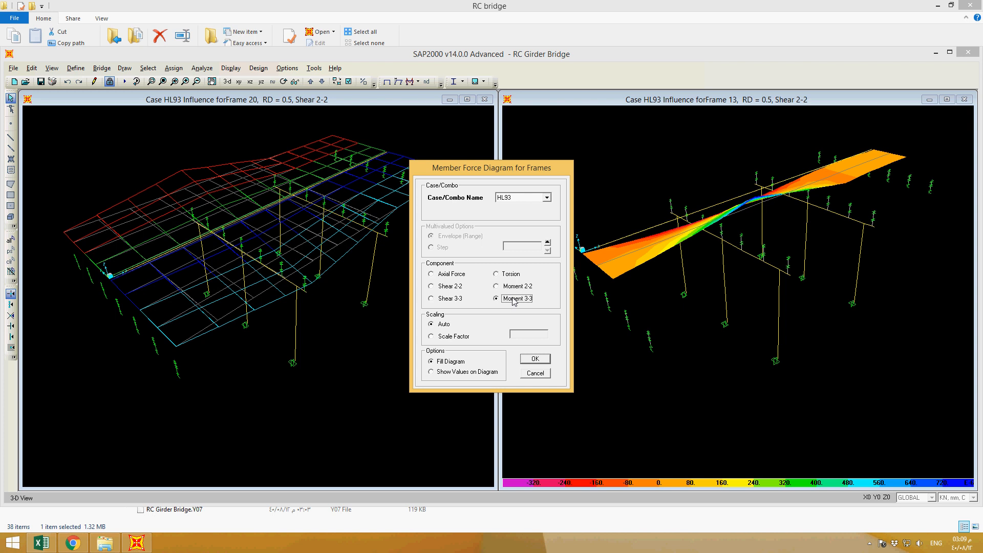
click(535, 360)
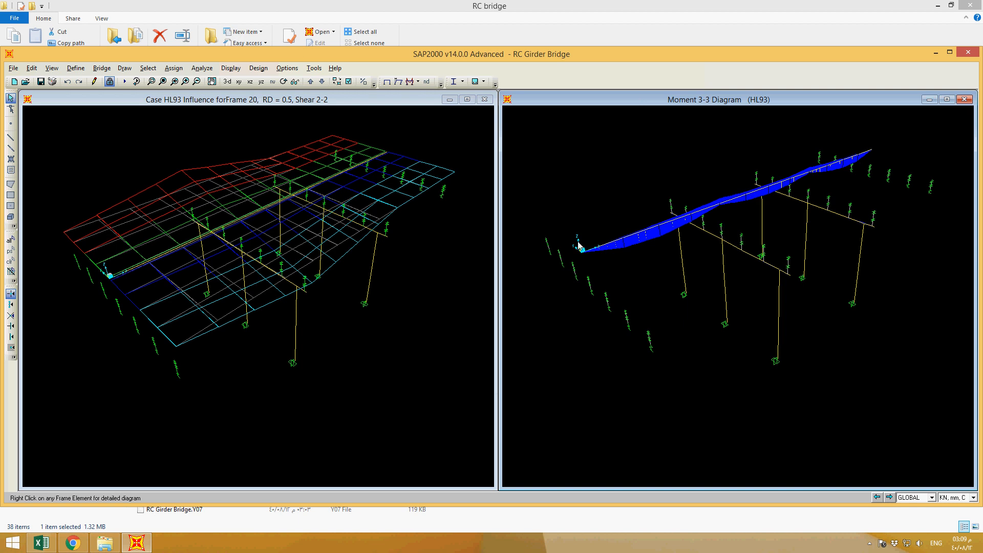
Inspect the detailed HL93 shear and moment diagrams along a deck frame element in the bridge's first span.
scroll(705, 234, up, 2)
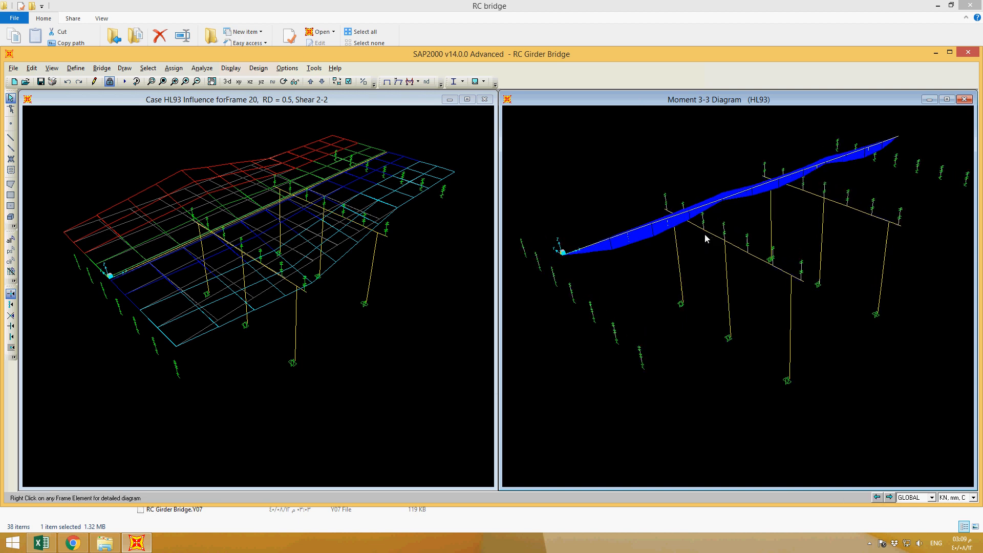
right_click(643, 231)
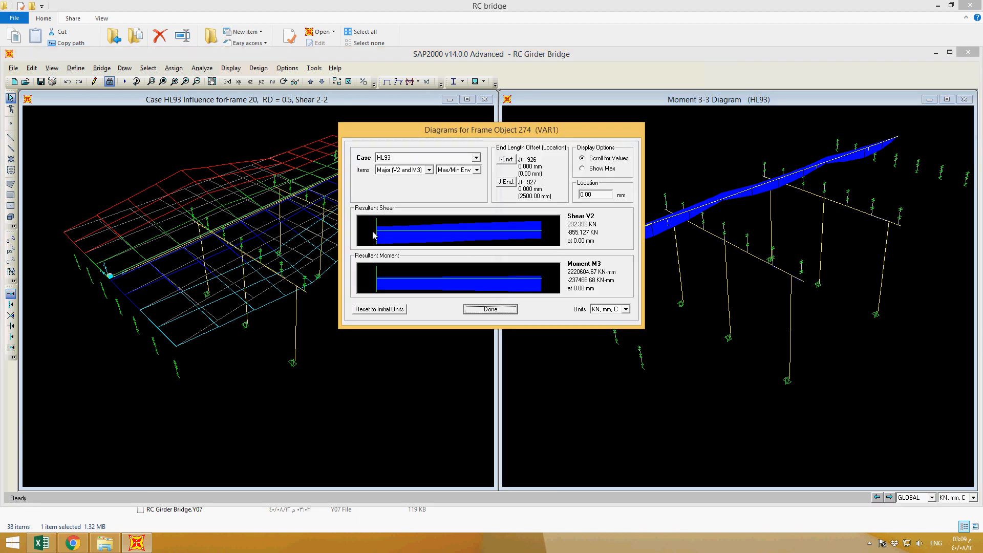
click(374, 231)
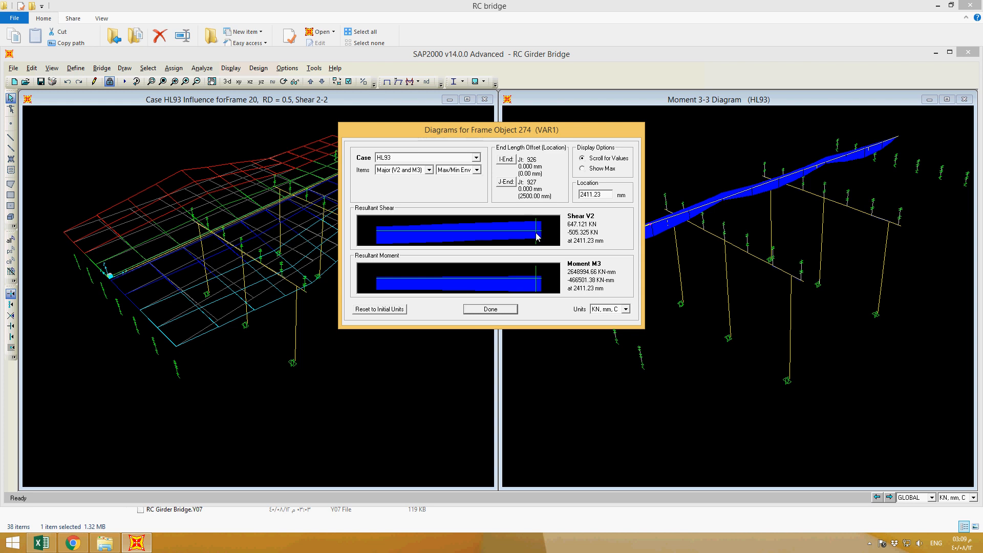
click(511, 307)
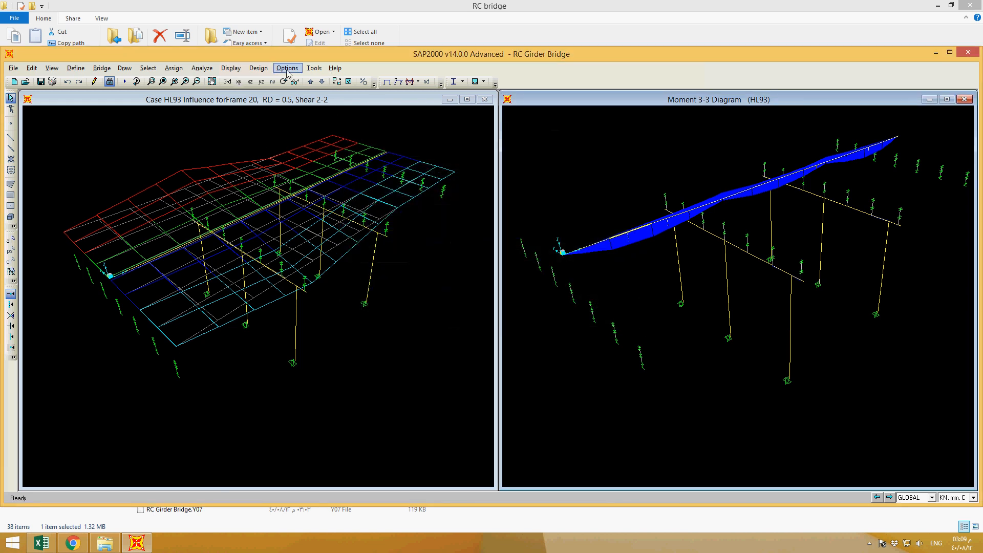
Open the detailed diagrams of the nearer bent's cap beam and examine its HL93 shear and moment along the length.
click(230, 68)
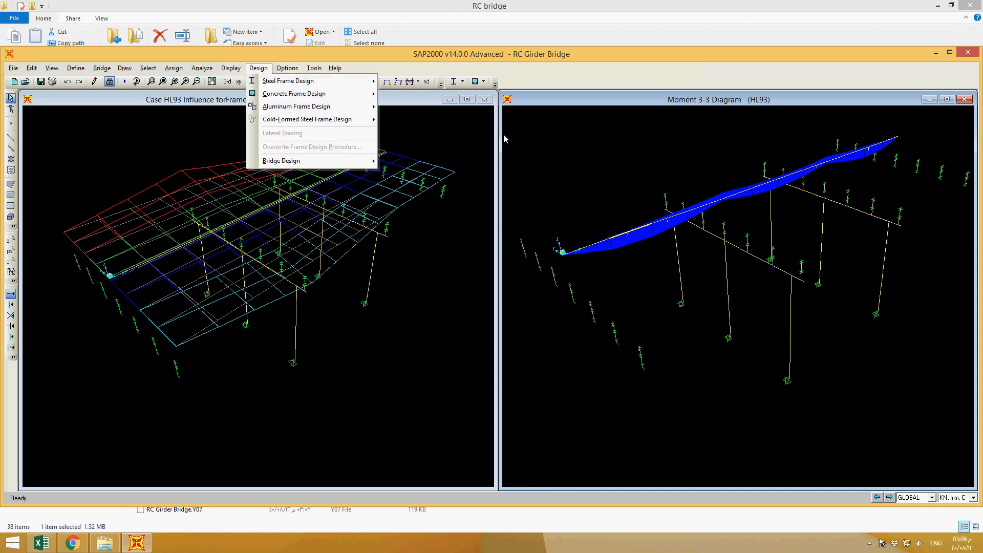
click(759, 259)
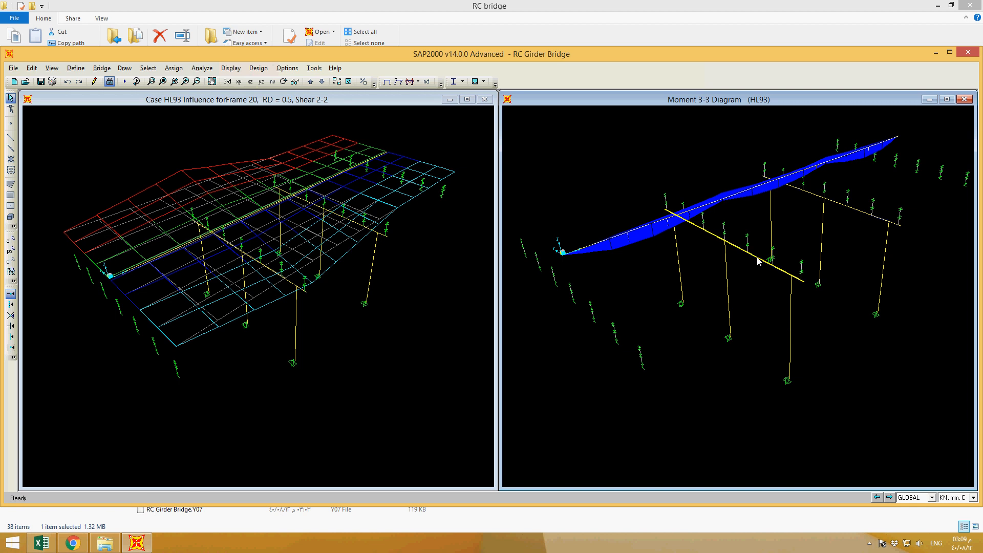
right_click(759, 261)
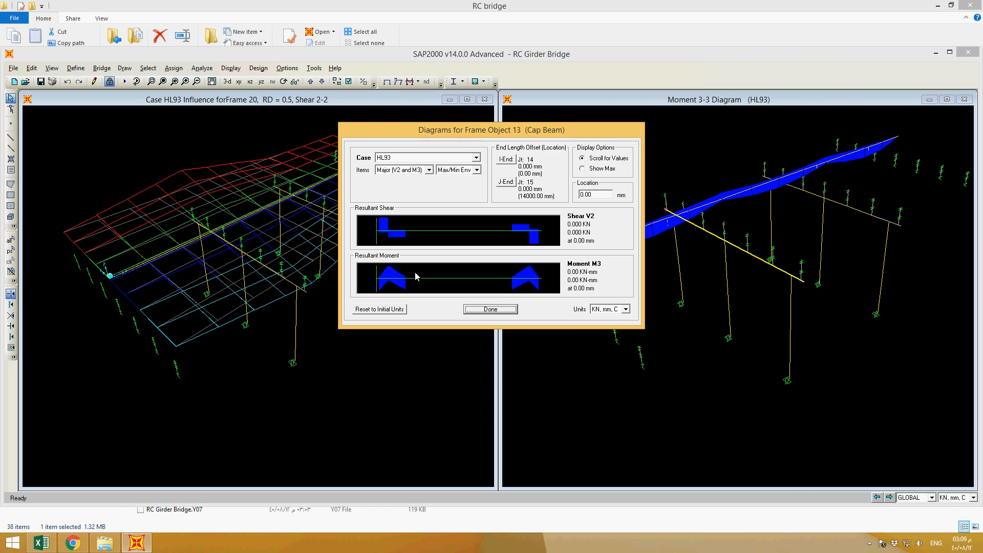
mouse_move(421, 237)
mouse_down()
mouse_move(394, 235)
mouse_move(550, 238)
mouse_move(532, 239)
mouse_up()
Switch the cap beam diagrams to the DEAD case, examine the shear, moment and deflection, and close them.
click(476, 158)
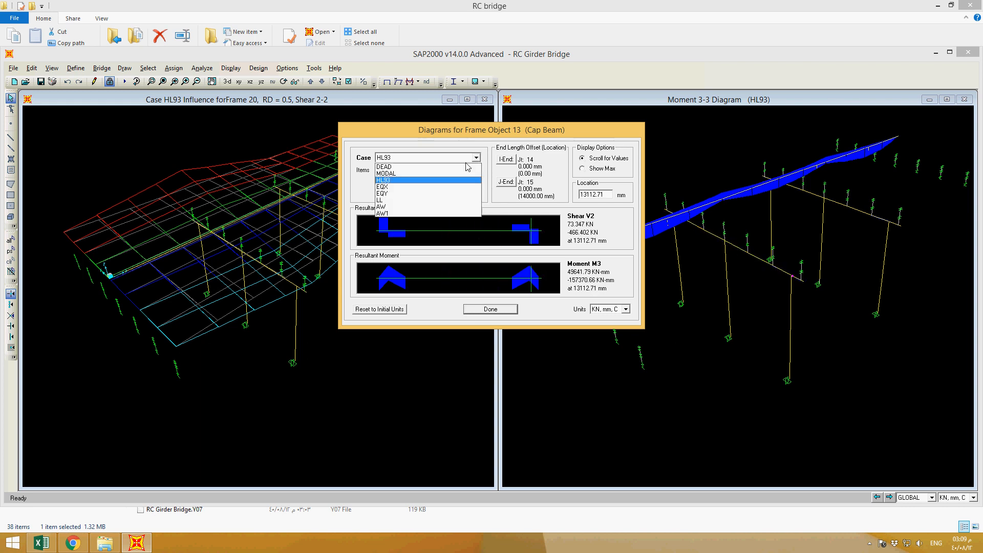
click(466, 167)
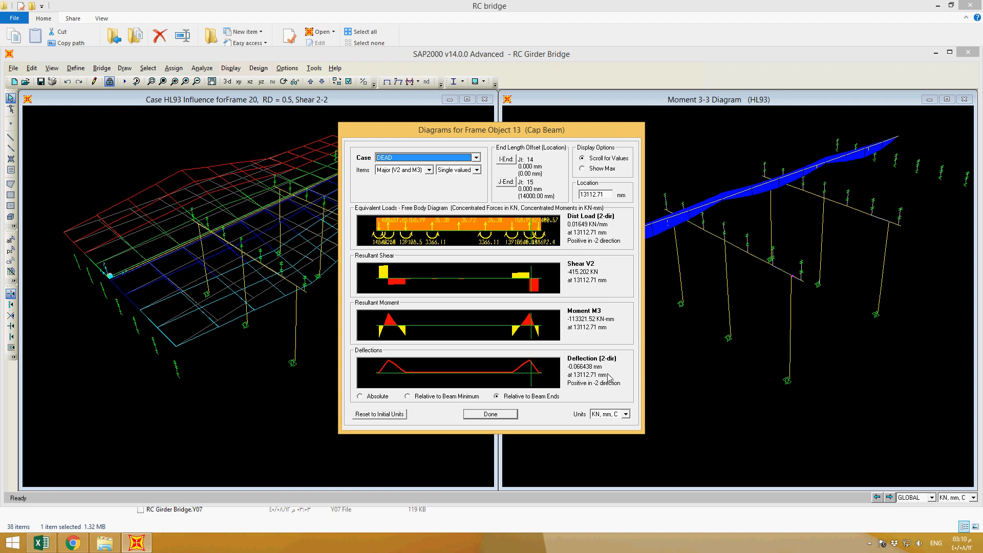
click(470, 415)
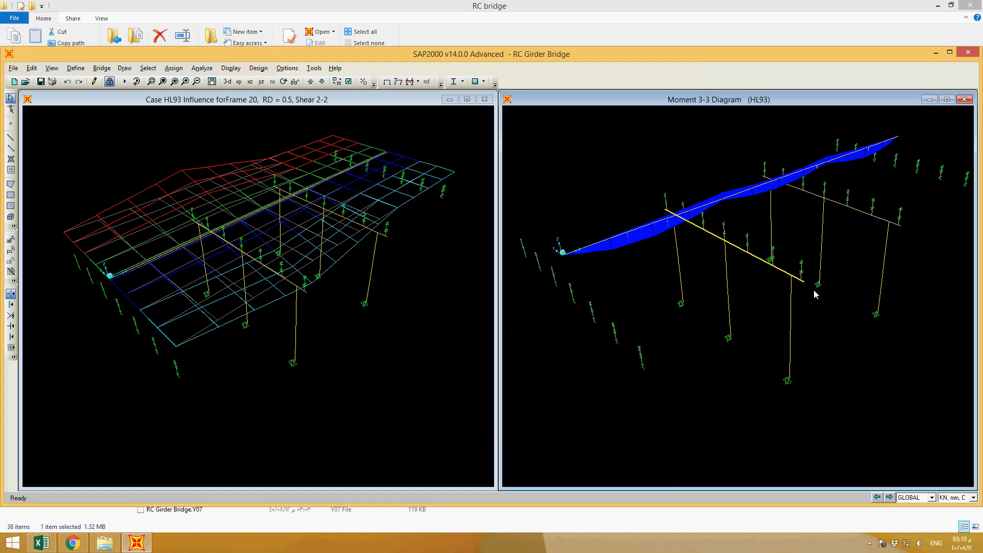
Inspect the detailed HL93 shear and moment diagrams of the nearer bent's middle column.
right_click(729, 291)
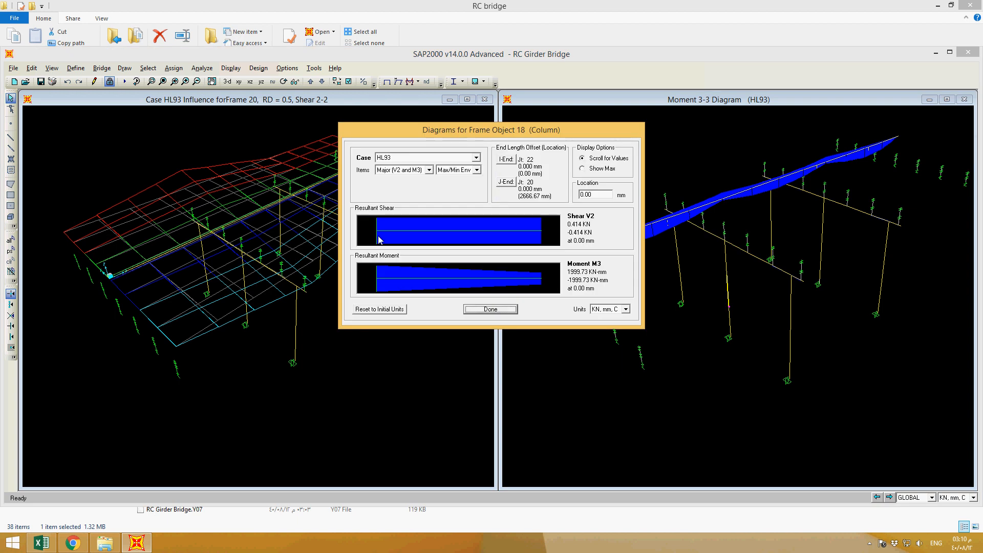
click(507, 309)
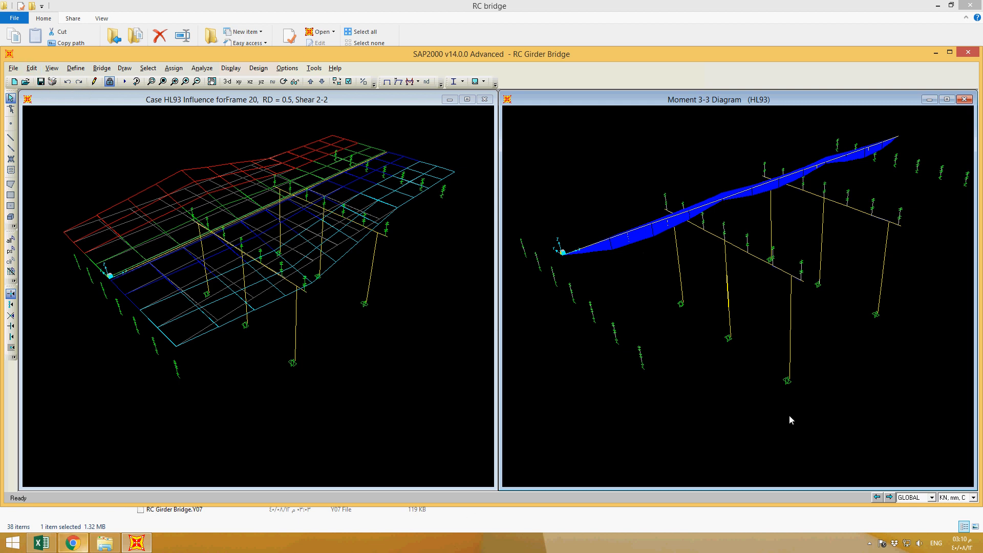
click(870, 544)
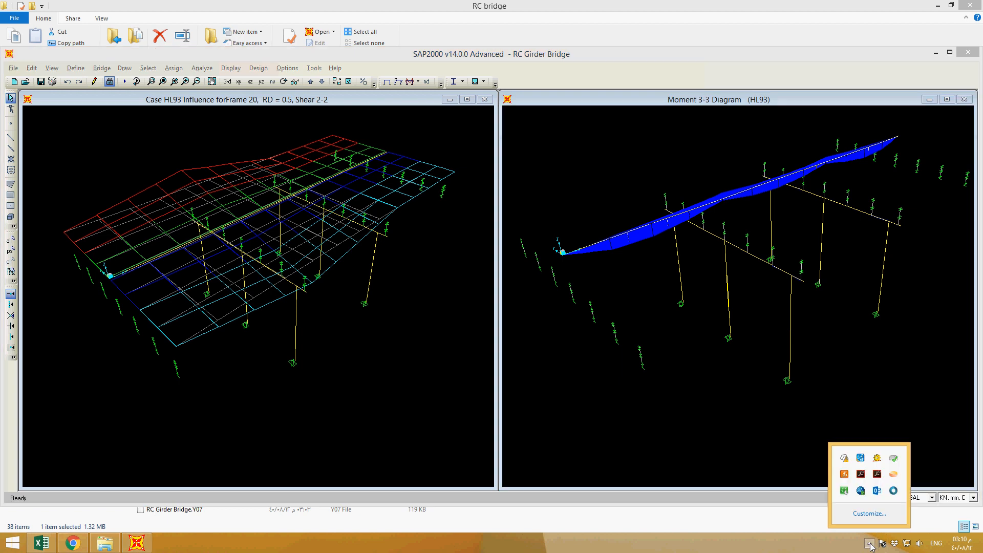